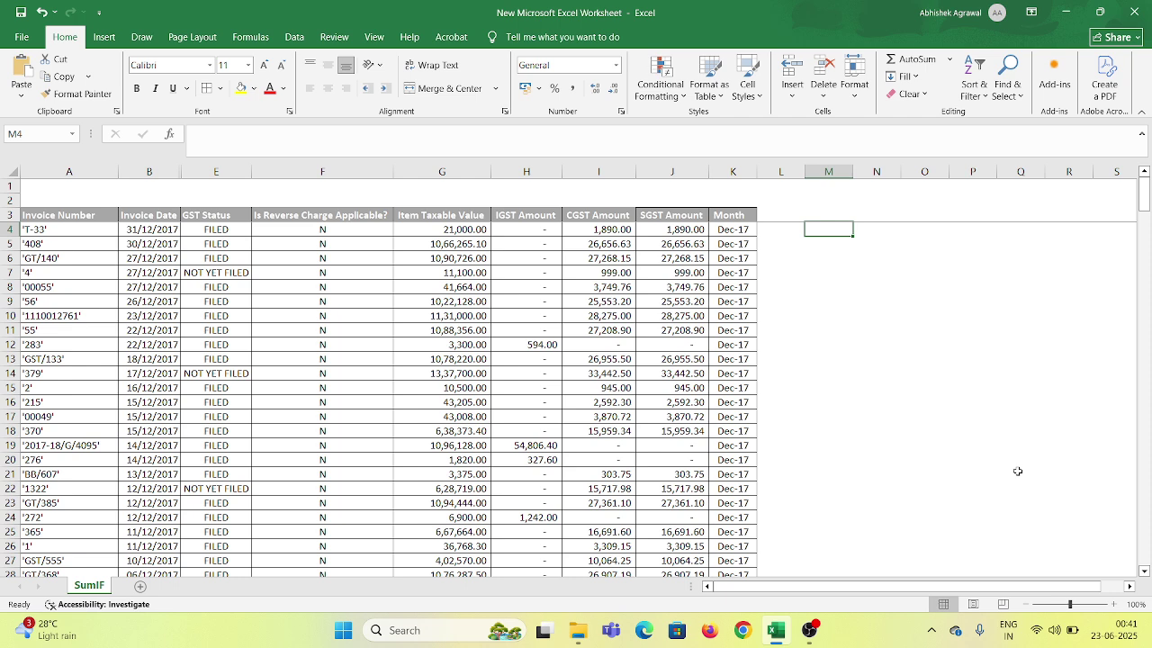
# Examine the invoice table's column headings from Invoice Number to Month and check how far its rows extend
pyautogui.press('Up')
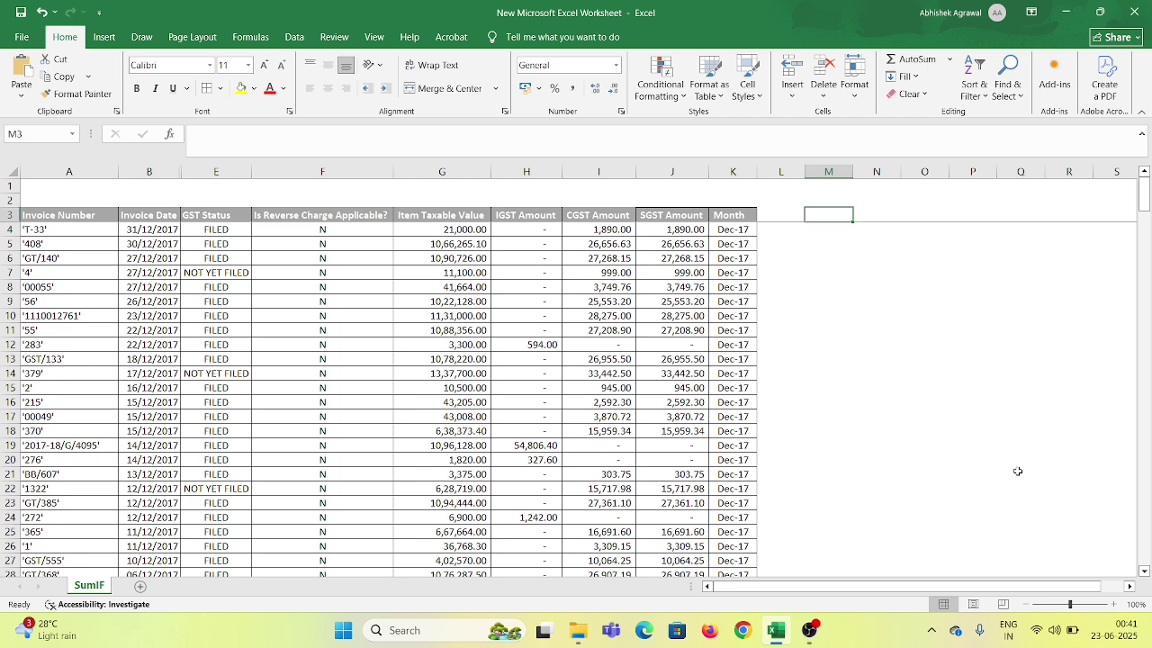
pyautogui.press('Down')
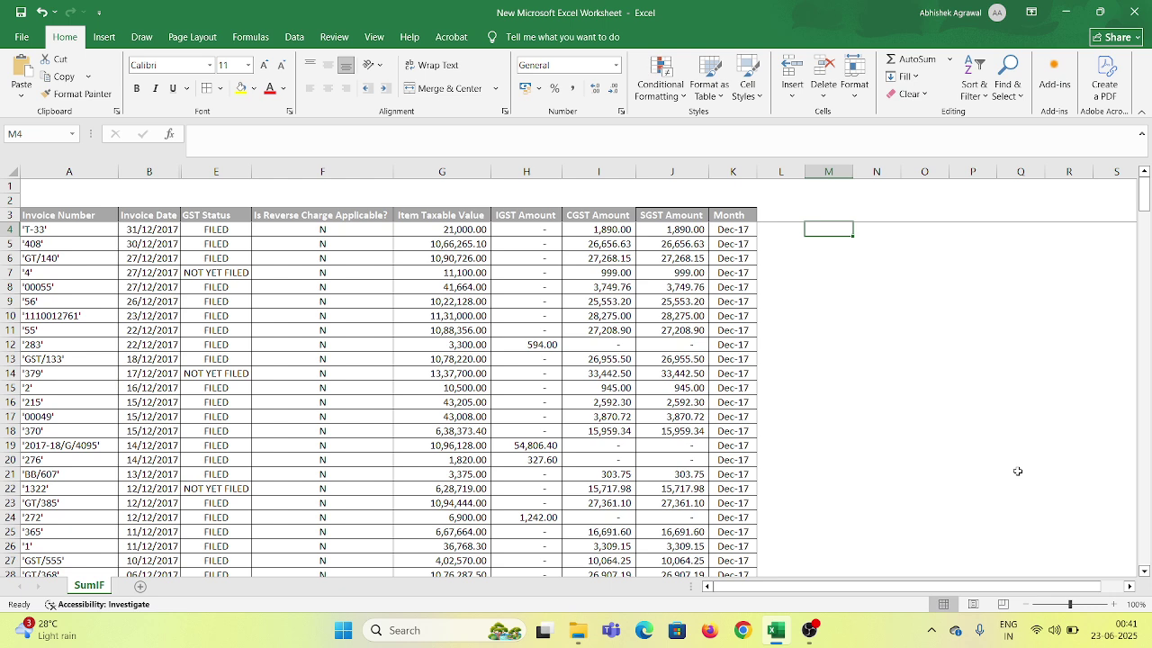
pyautogui.press('Home')
pyautogui.press('Up')
pyautogui.press('Down')
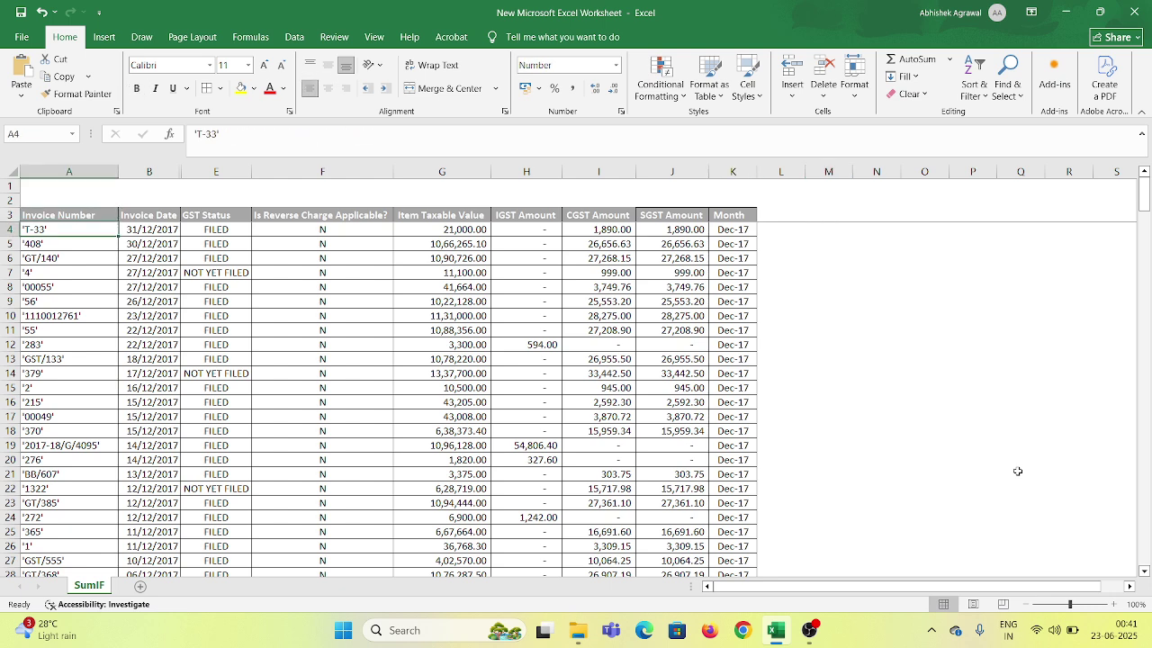
pyautogui.press('Right')
pyautogui.press('Right')
pyautogui.press('Up')
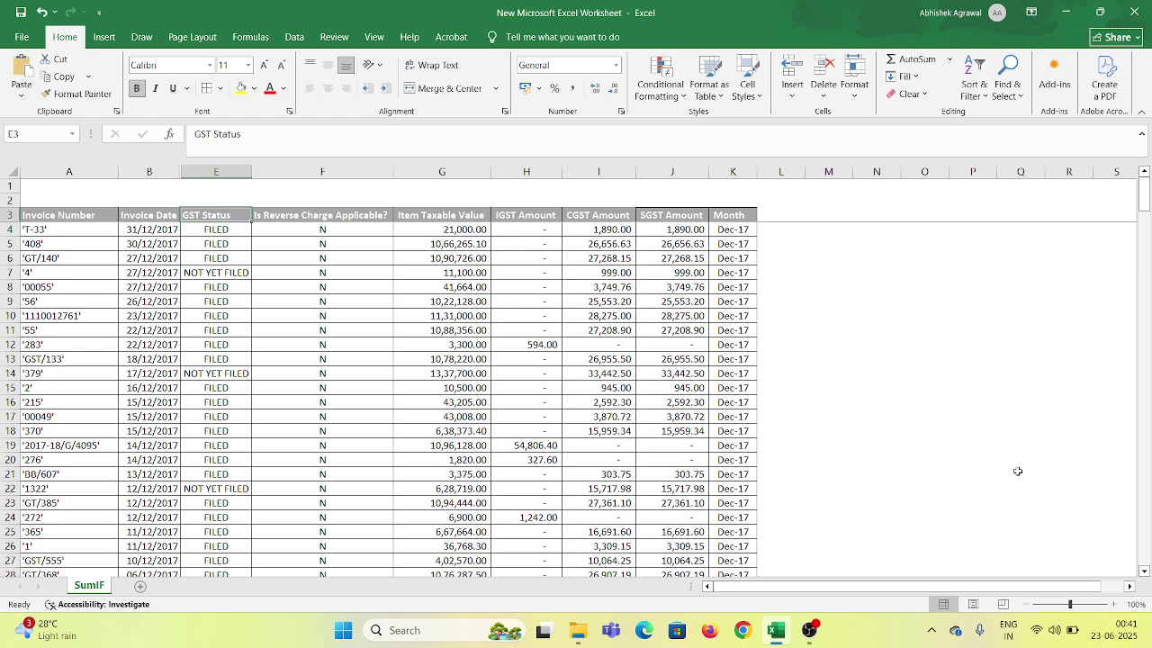
pyautogui.press('Down')
pyautogui.press('Right')
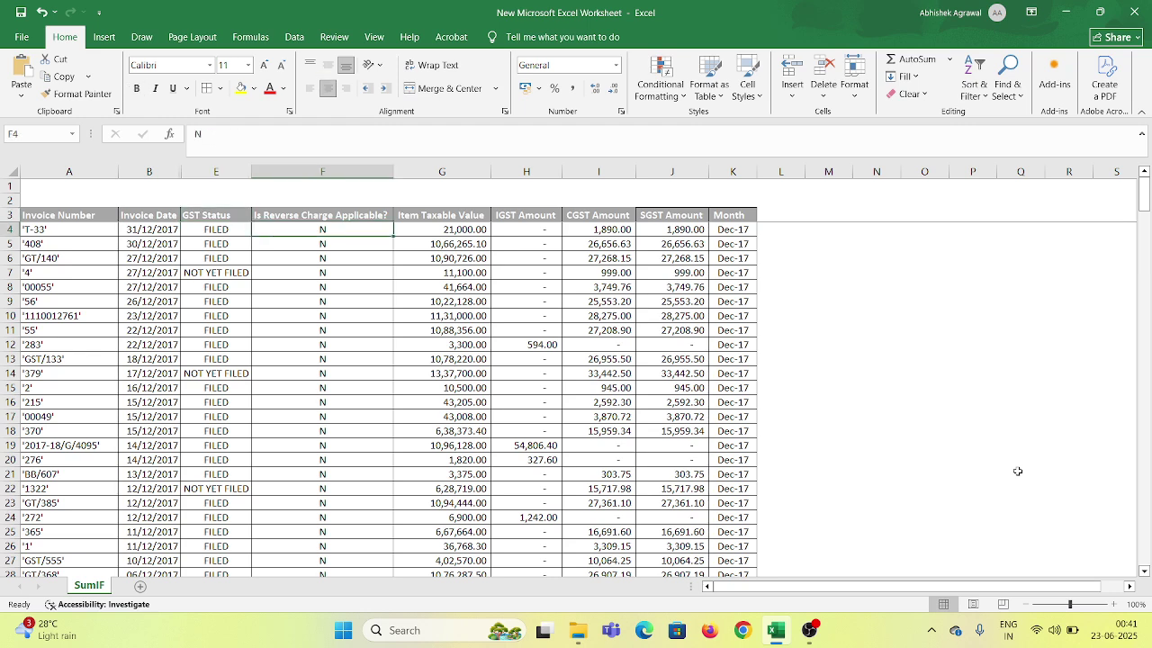
pyautogui.press('Up')
pyautogui.hotkey('ctrl', 'Down')
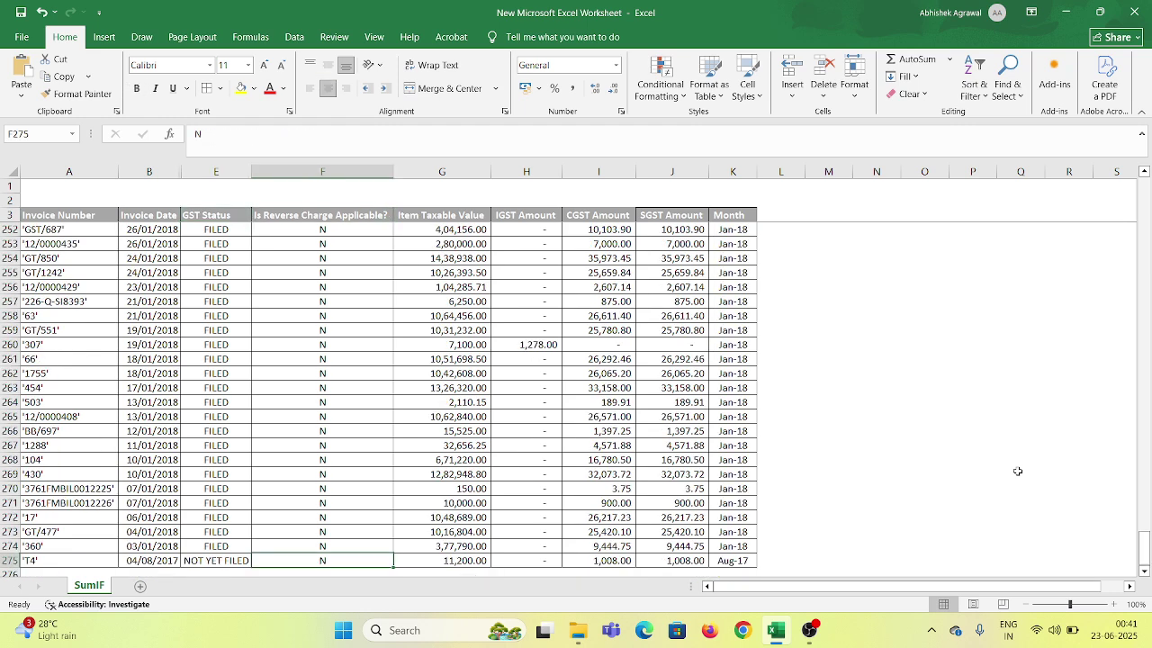
pyautogui.hotkey('ctrl', 'Up')
pyautogui.press('Down')
pyautogui.press('Right')
pyautogui.press('Up')
pyautogui.press('Right')
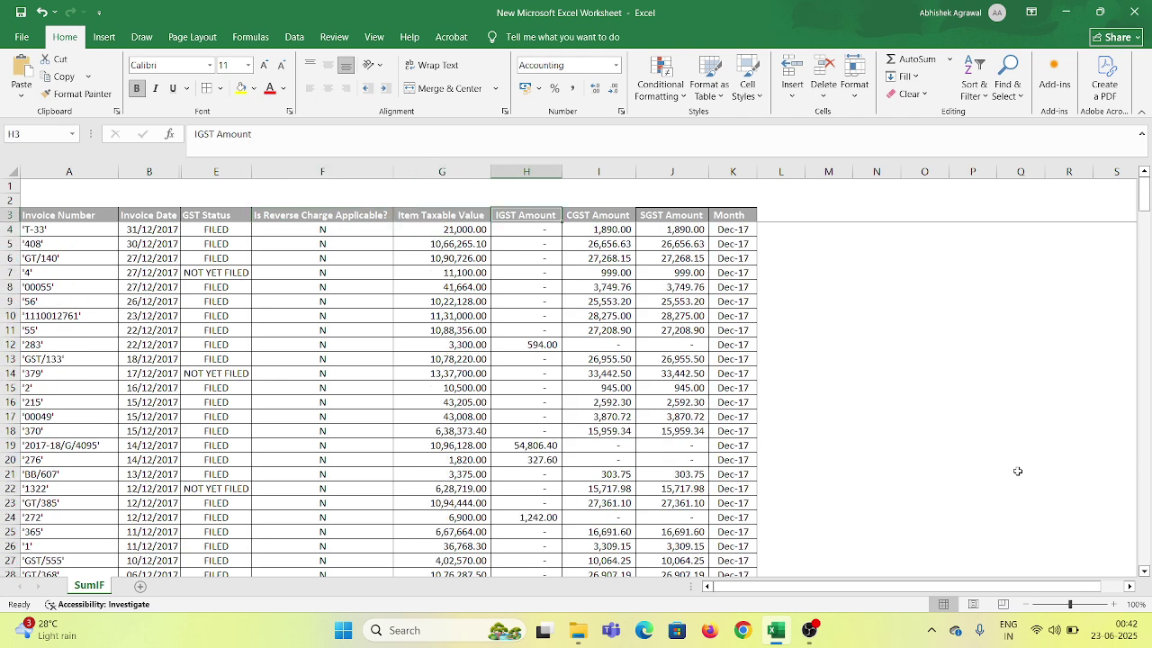
pyautogui.press('Right')
pyautogui.press('Right')
pyautogui.press('Right')
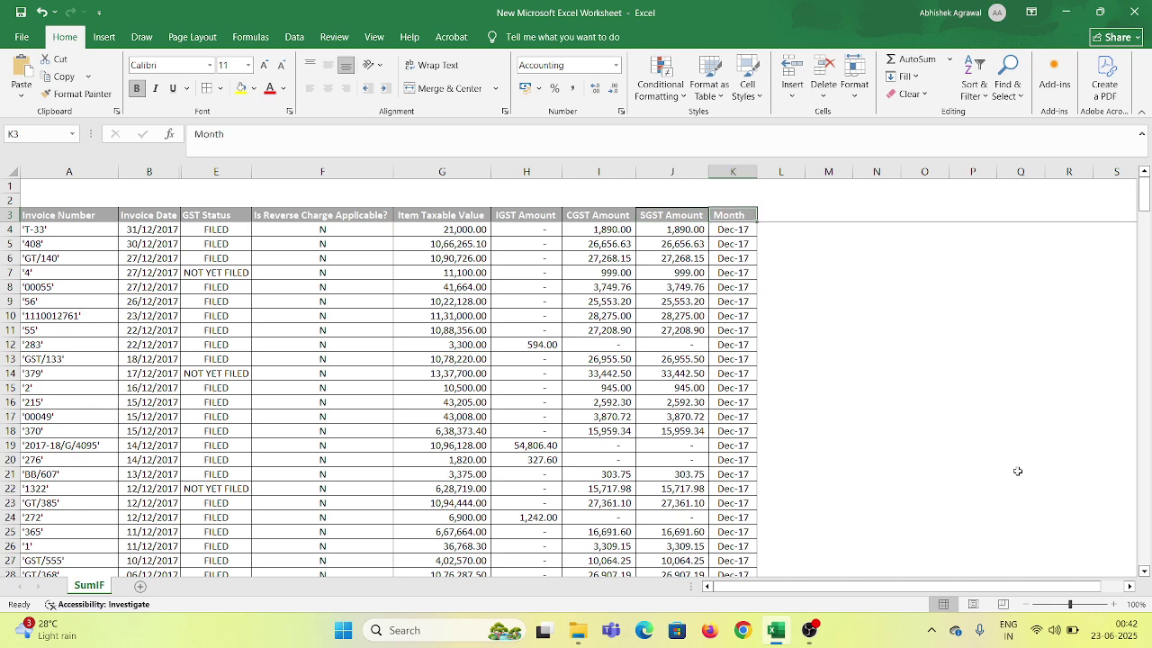
# Inspect the formula behind the first Month value in K4 and the cell it references
pyautogui.press('Down')
pyautogui.press('Left')
pyautogui.press('Left')
pyautogui.press('Left')
pyautogui.press('Left')
pyautogui.press('Left')
pyautogui.press('Left')
pyautogui.press('Left')
pyautogui.press('Left')
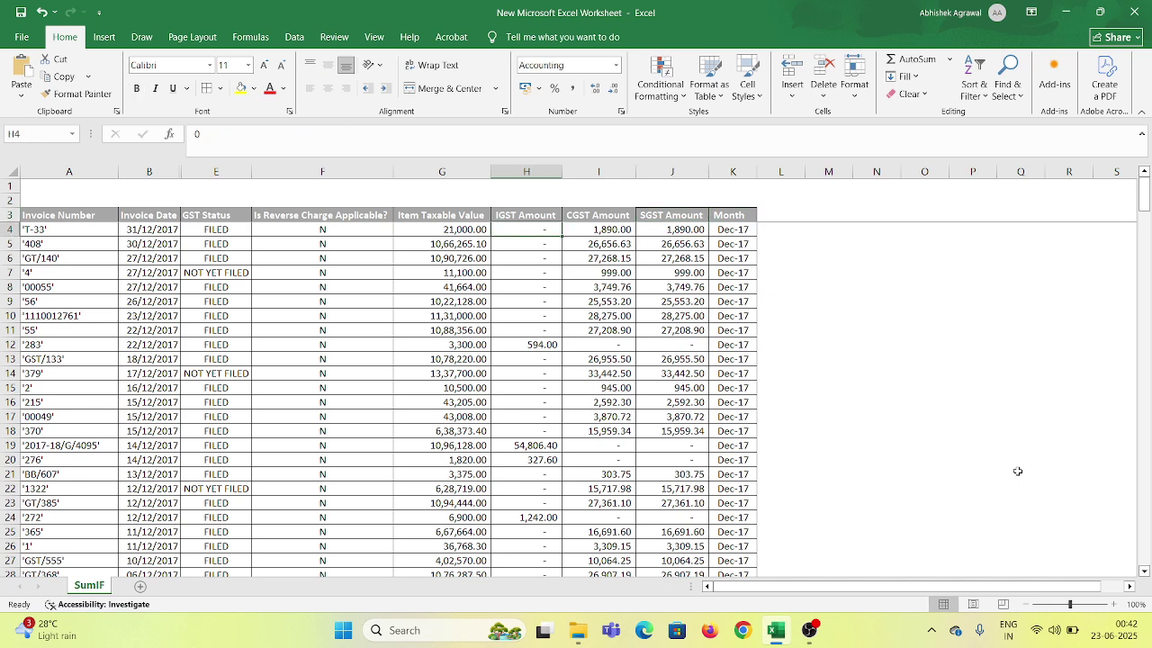
pyautogui.press('Right')
pyautogui.press('Right')
pyautogui.press('Right')
pyautogui.press('Right')
pyautogui.press('Right')
pyautogui.press('Right')
pyautogui.press('Right')
pyautogui.press('Right')
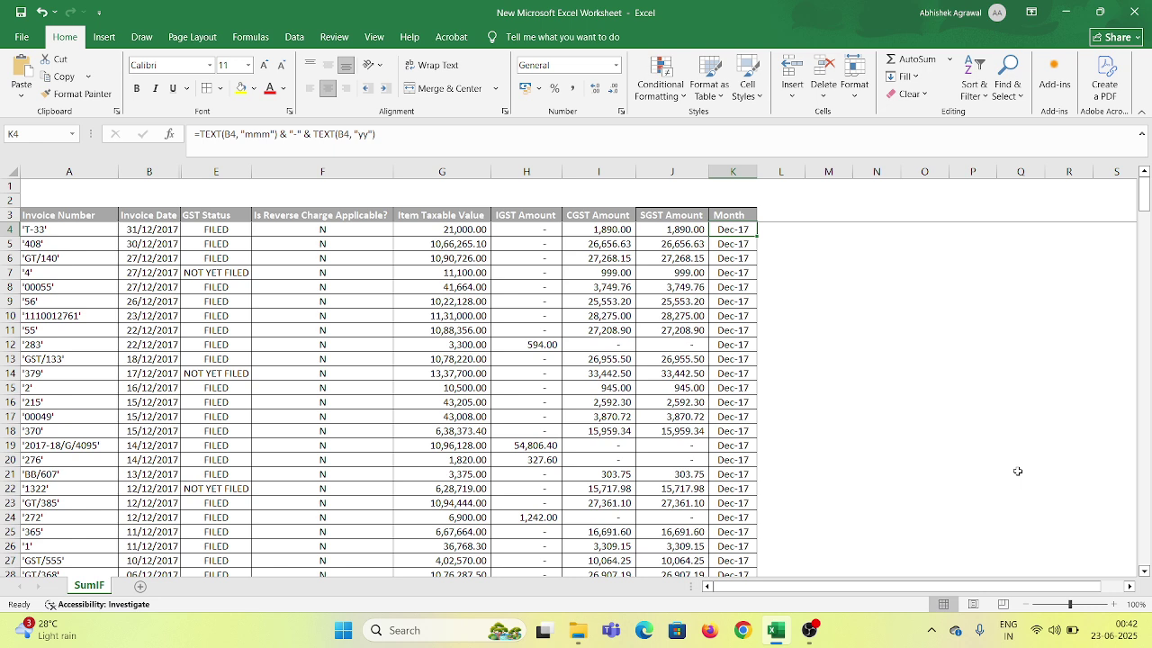
pyautogui.press('F2')
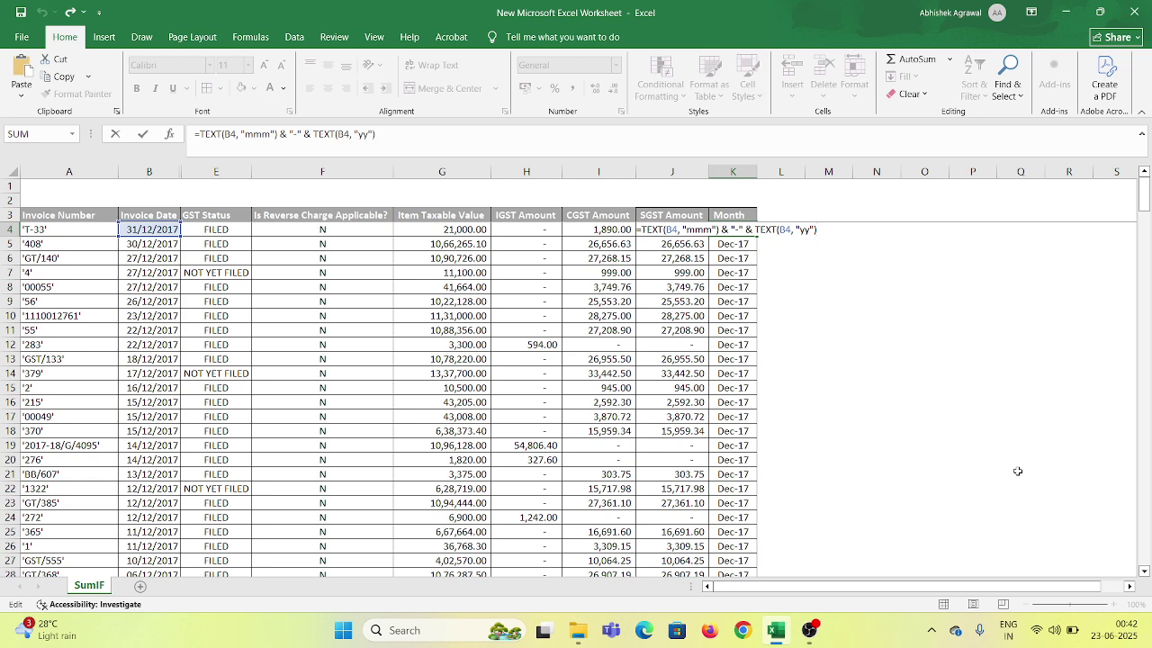
pyautogui.press('Return')
pyautogui.press('Up')
pyautogui.press('Up')
pyautogui.press('Right')
pyautogui.press('Right')
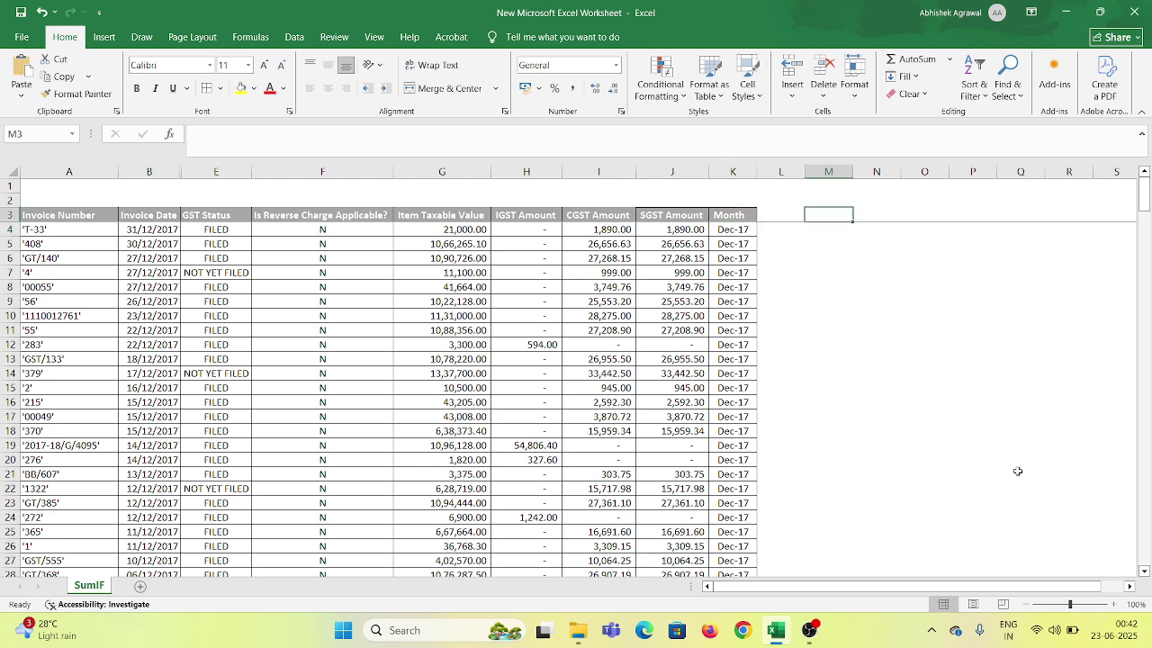
pyautogui.press('Right')
pyautogui.press('Down')
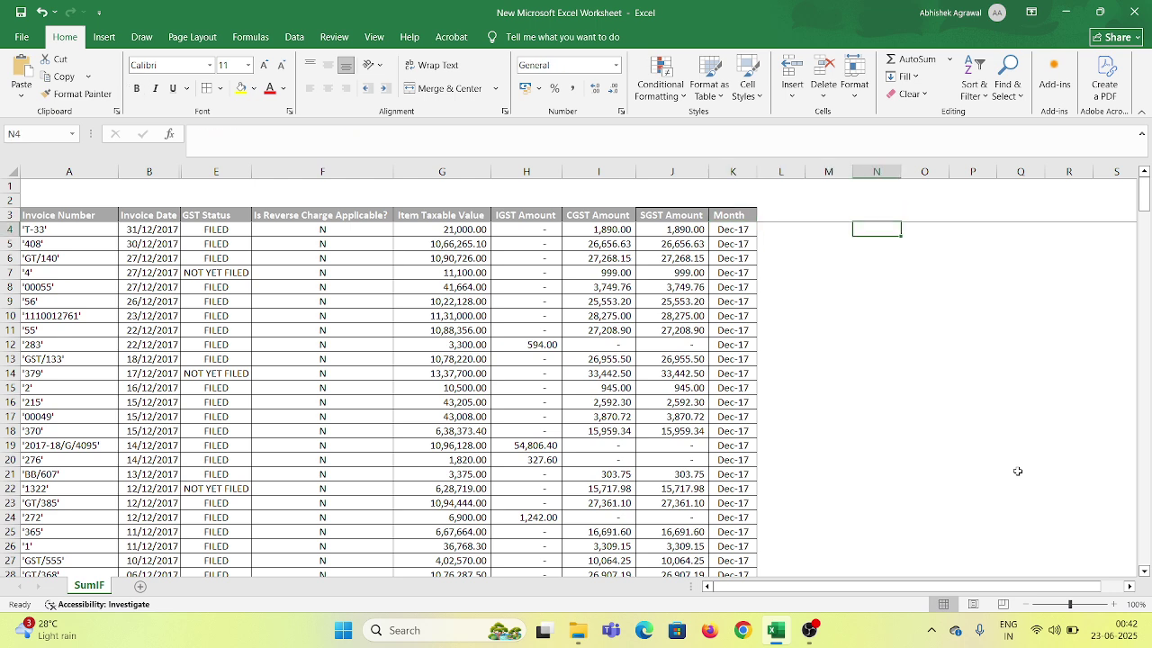
pyautogui.press('Left')
pyautogui.press('Left')
pyautogui.press('Left')
pyautogui.press('Left')
pyautogui.press('Left')
pyautogui.press('Left')
pyautogui.press('Left')
pyautogui.press('Left')
pyautogui.press('Left')
pyautogui.press('Left')
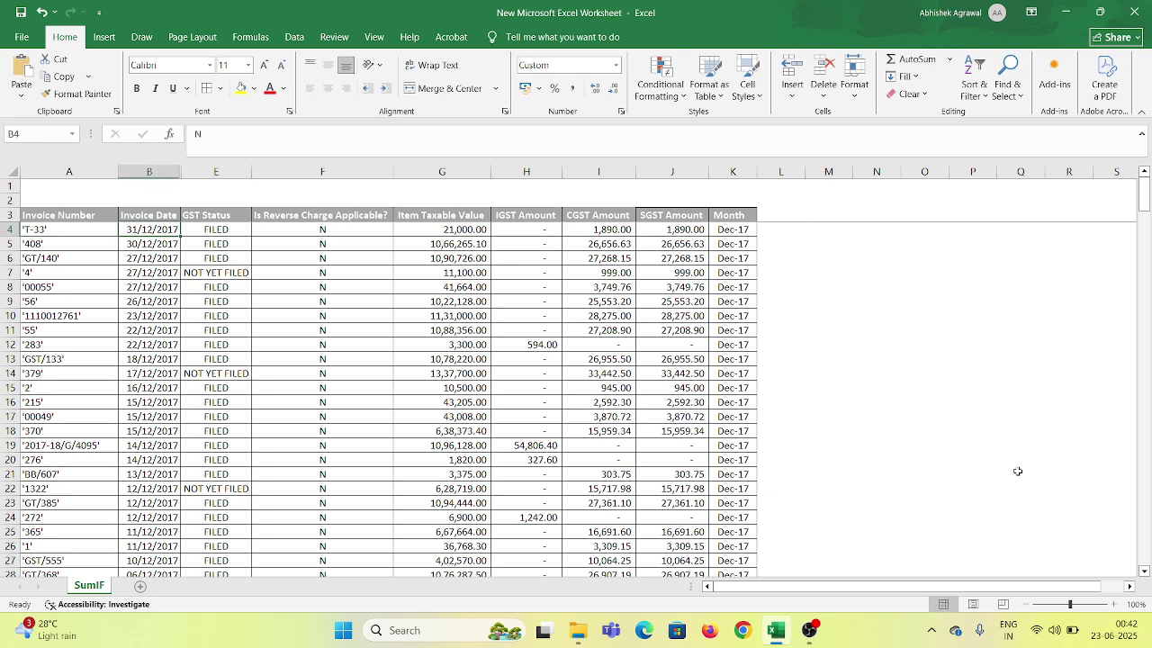
# Enter the status labels Filed in O5 and Not Filed in O6, beside the invoice table
pyautogui.press('Right')
pyautogui.press('Right')
pyautogui.press('Right')
pyautogui.press('Right')
pyautogui.press('Right')
pyautogui.press('Right')
pyautogui.press('Right')
pyautogui.press('Right')
pyautogui.press('Right')
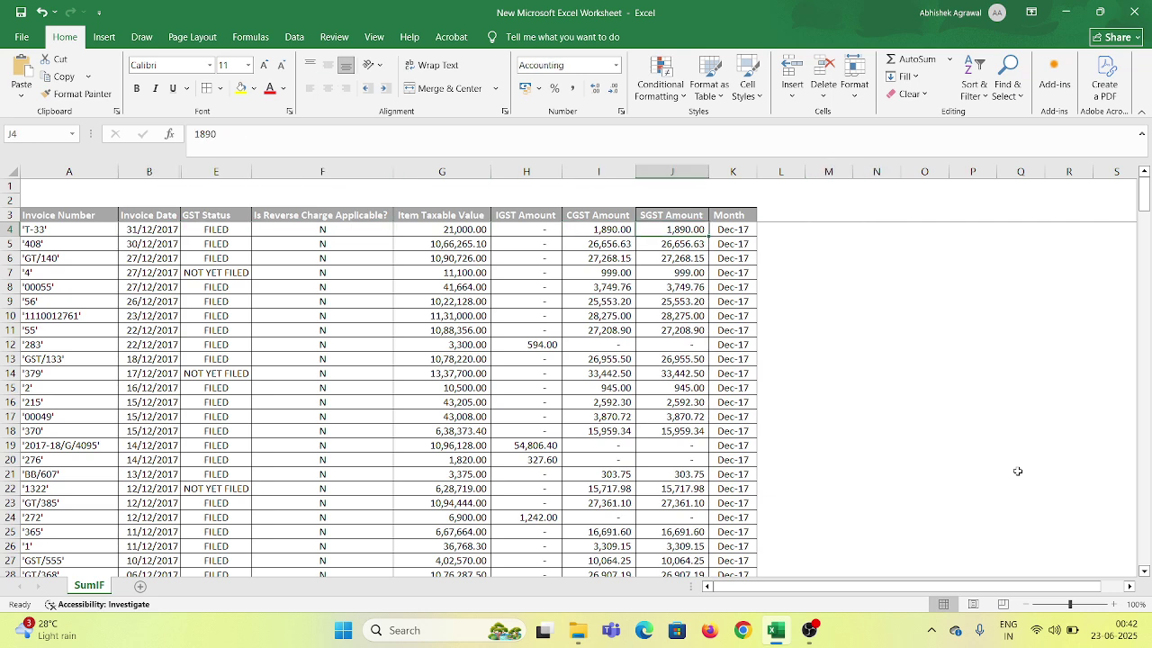
pyautogui.press('Right')
pyautogui.press('Right')
pyautogui.press('Down')
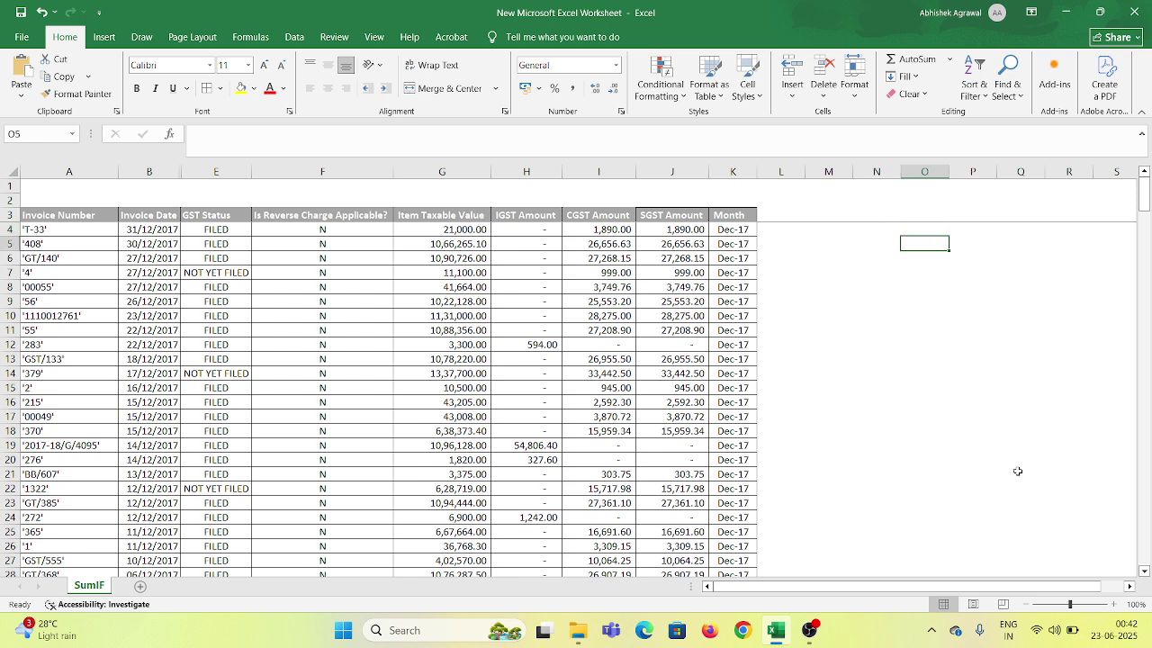
pyautogui.write('Filed')
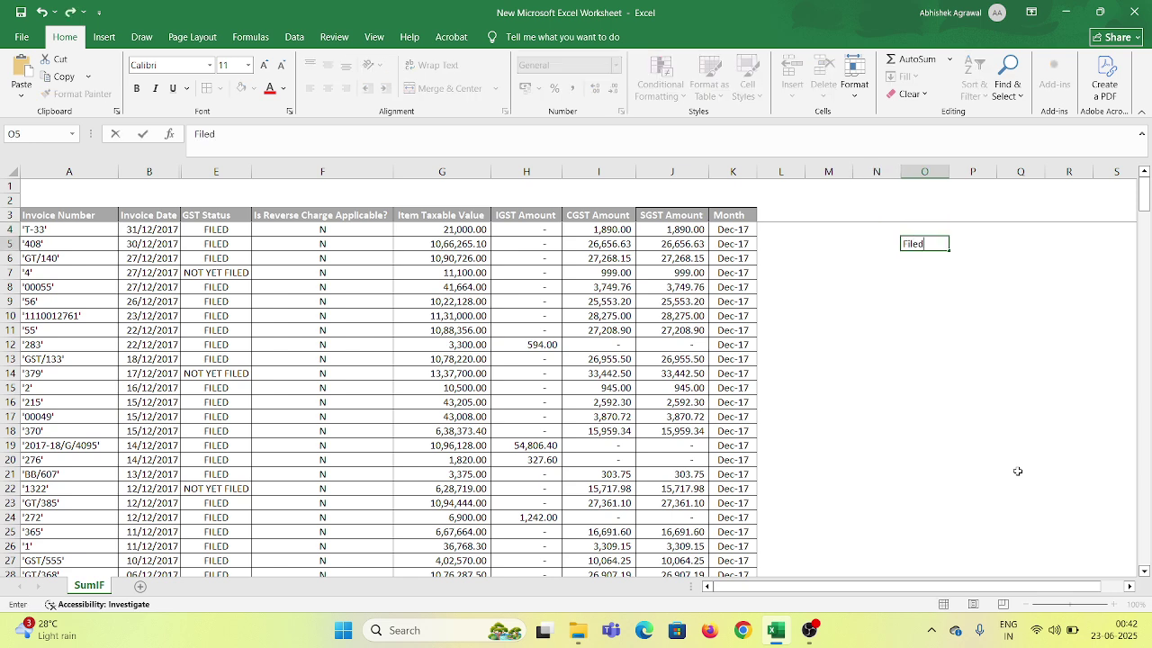
pyautogui.press('Return')
pyautogui.write('Not Fill')
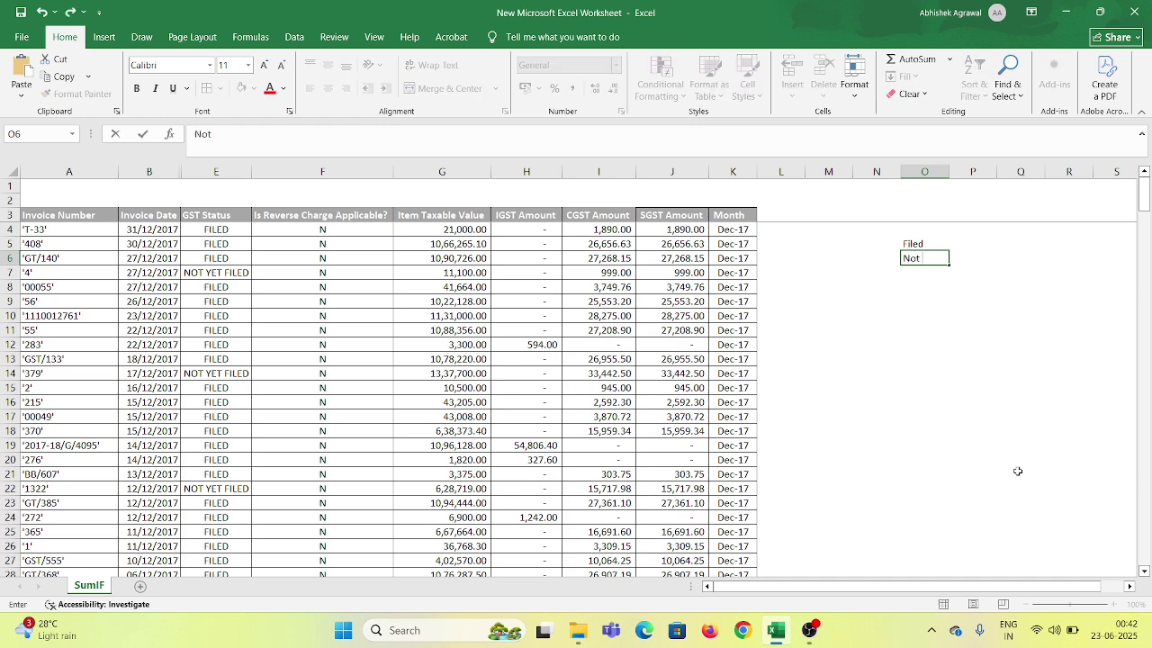
pyautogui.press('BackSpace')
pyautogui.write('ed')
pyautogui.press('Tab')
# Add the heading Taxable Value in P4 and autofit the width of column P
pyautogui.press('Up')
pyautogui.press('Up')
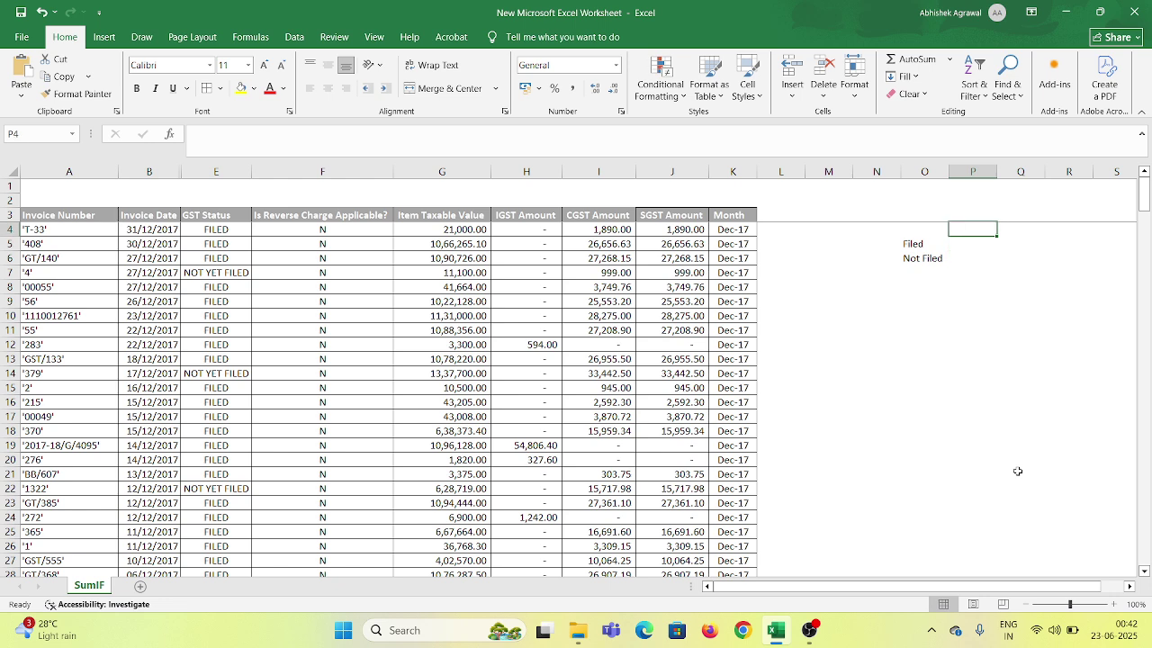
pyautogui.write('Taxable Value')
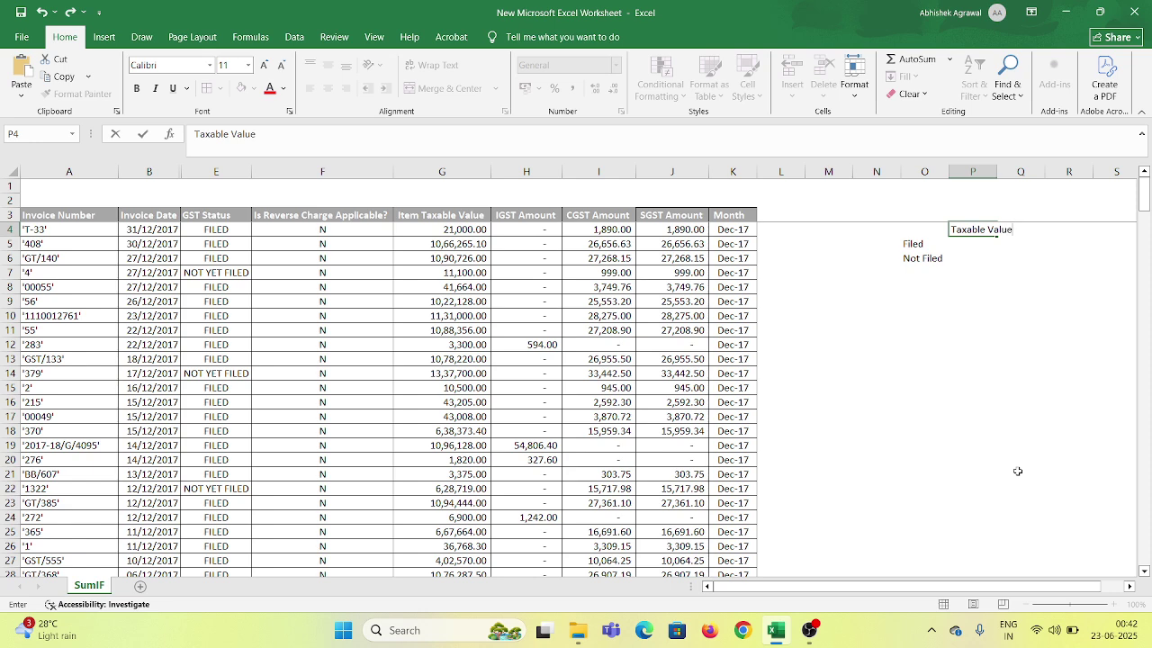
pyautogui.hotkey('ctrl', 'Return')
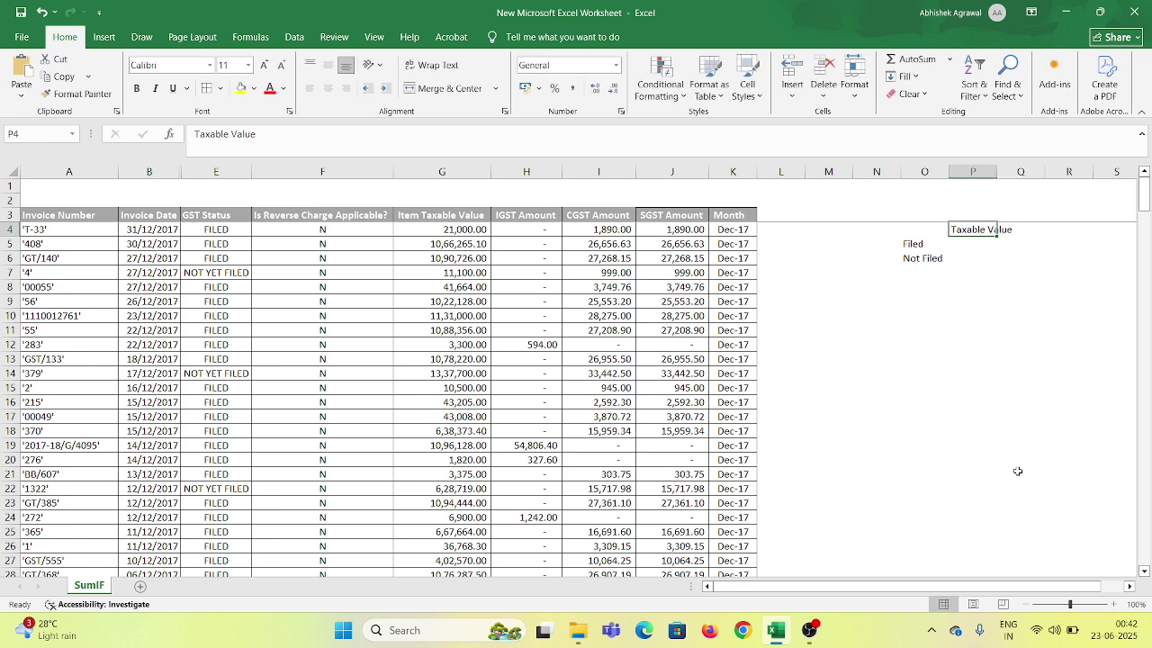
pyautogui.press('alt')
pyautogui.press('h')
pyautogui.press('o')
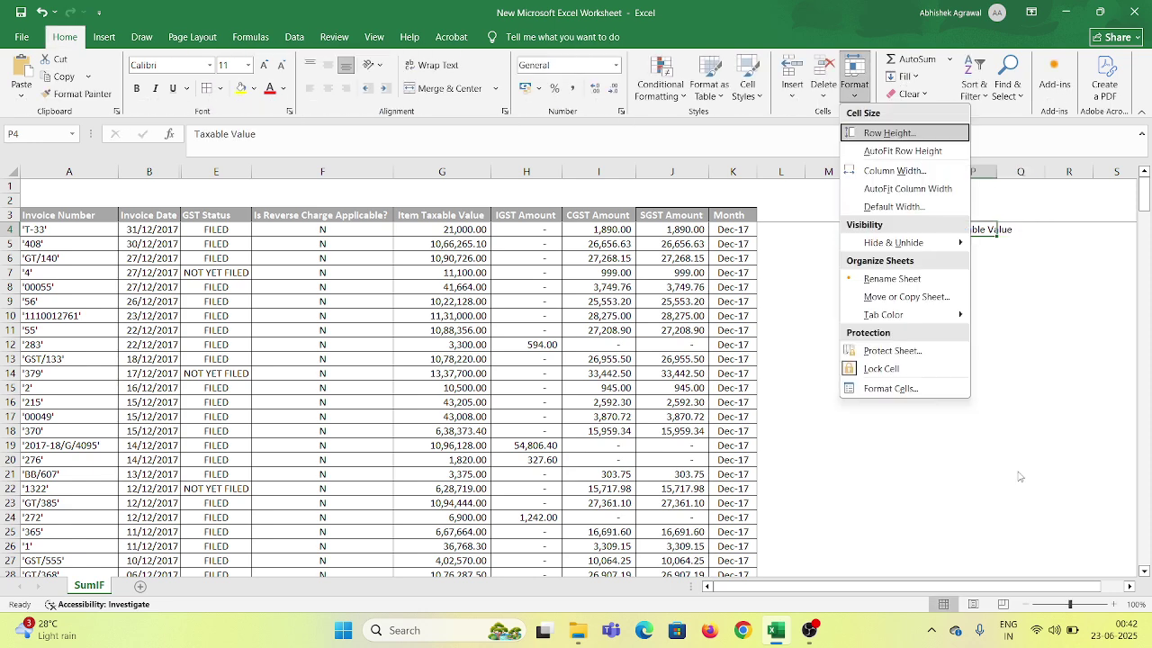
pyautogui.press('i')
pyautogui.press('Down')
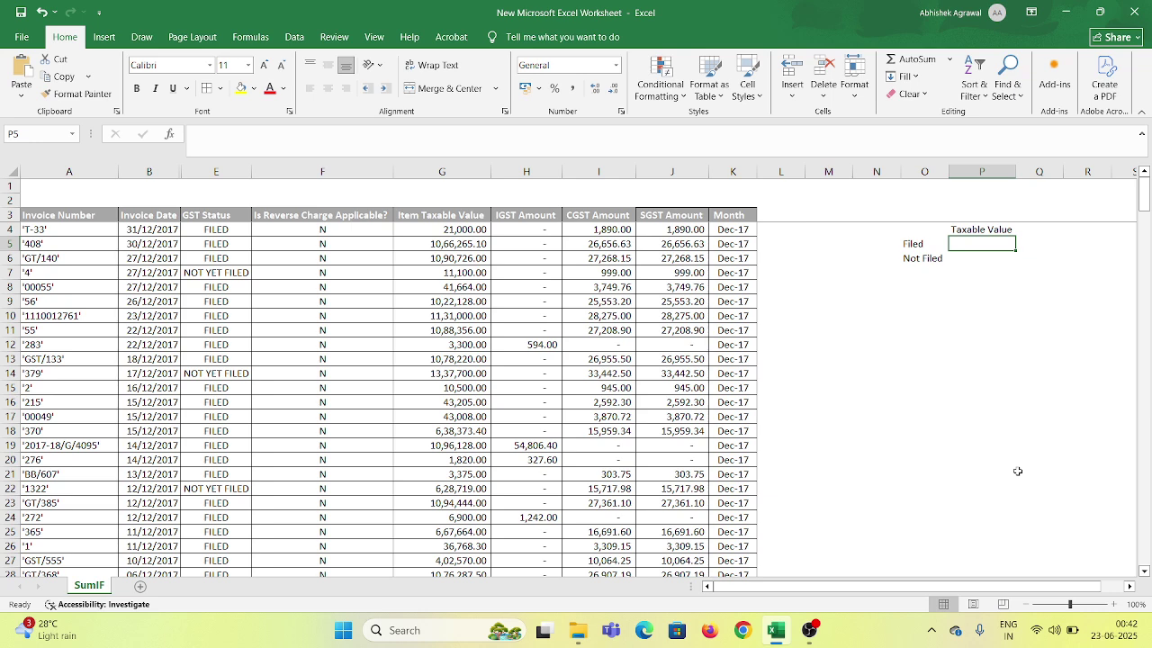
# Begin a SUMIF formula in P5 with the GST Status cells as its absolute range, $E$4:$E$275
pyautogui.write('=s')
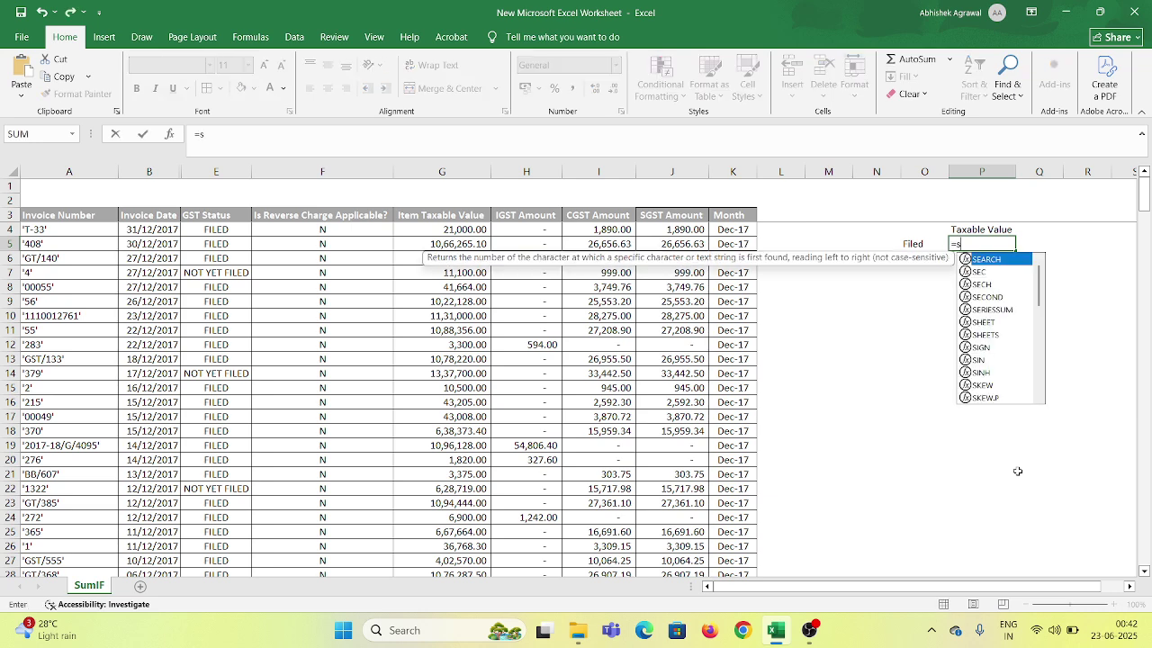
pyautogui.write('umif')
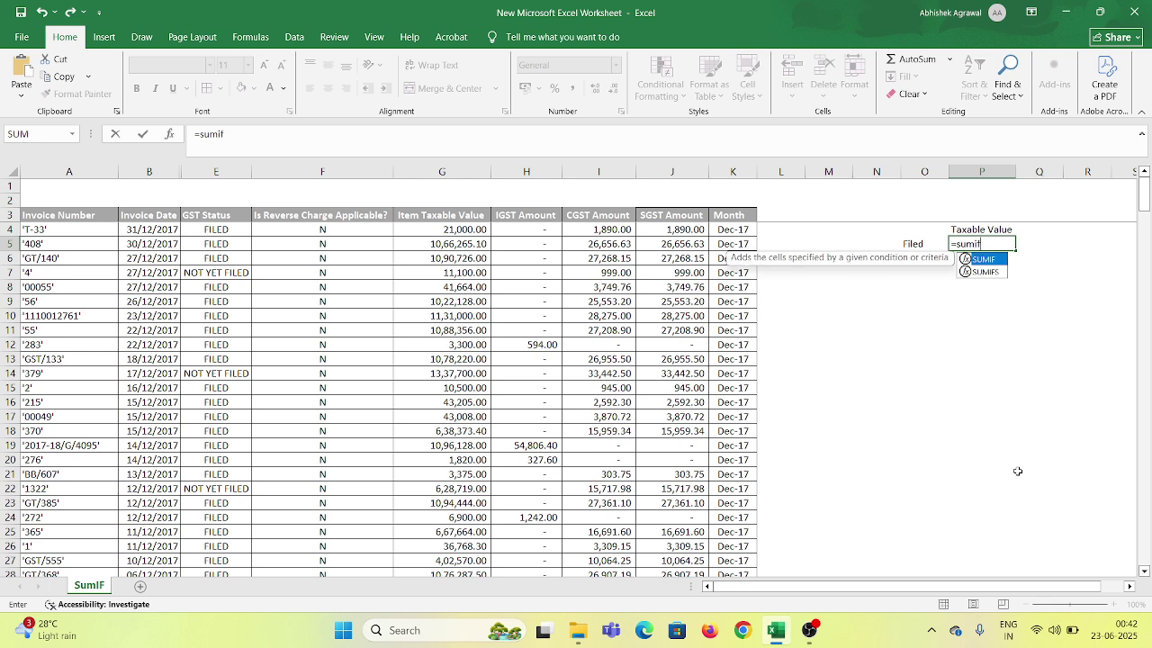
pyautogui.press('Tab')
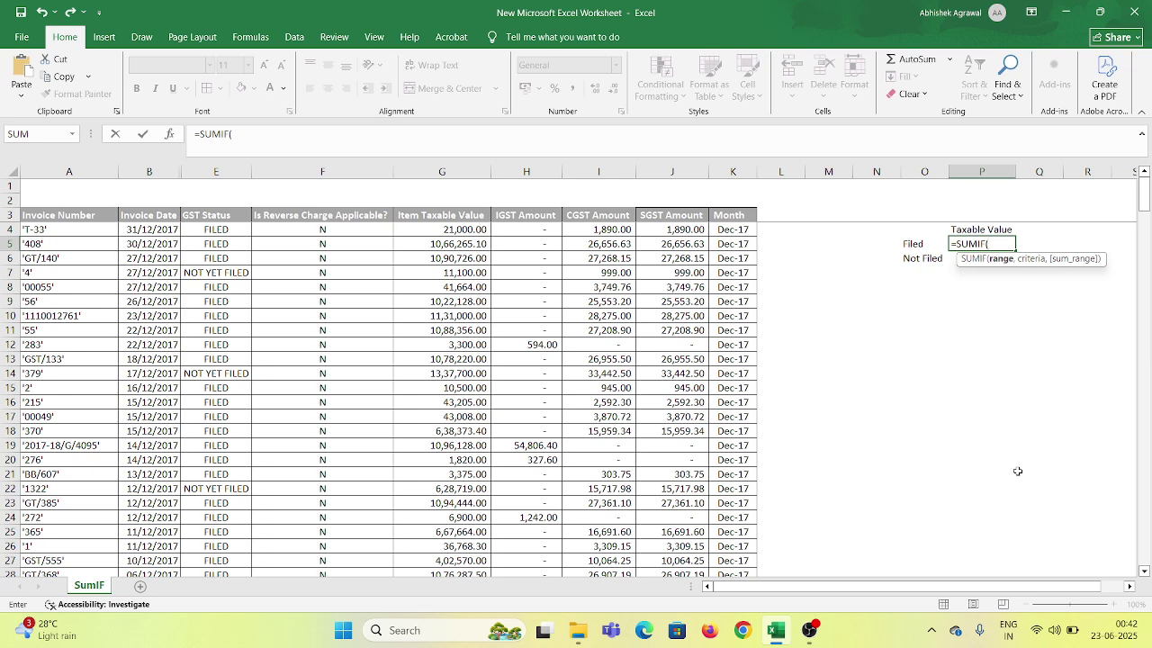
pyautogui.press('Left')
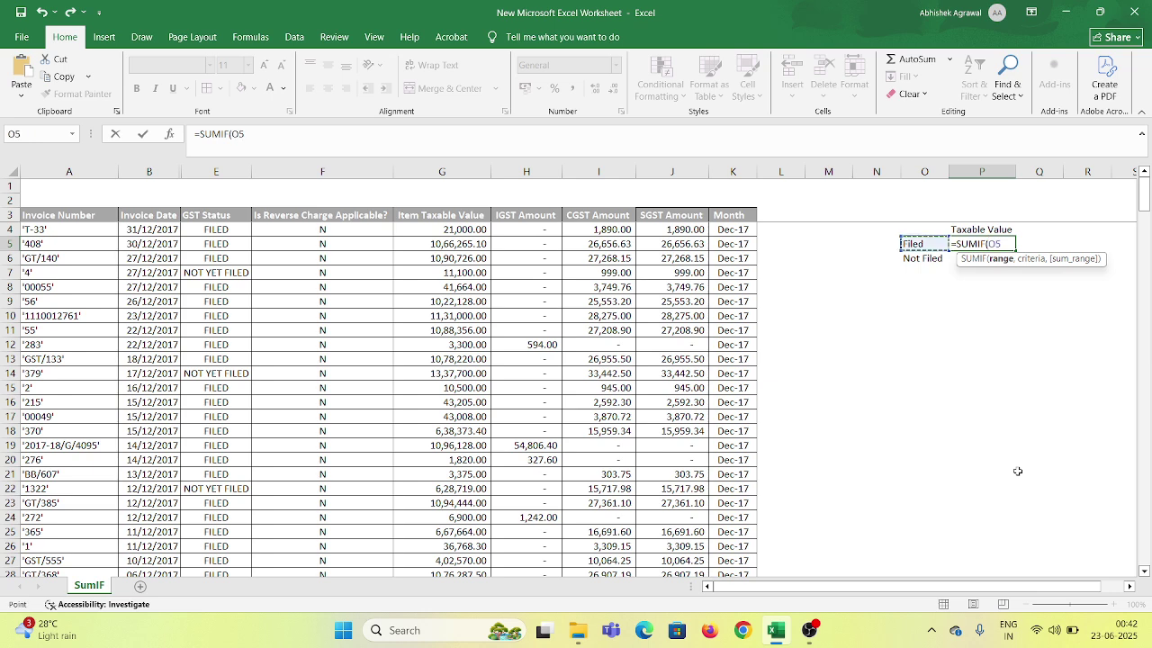
pyautogui.press('Left')
pyautogui.press('Left')
pyautogui.press('Left')
pyautogui.press('Left')
pyautogui.press('Left')
pyautogui.press('Left')
pyautogui.press('Left')
pyautogui.press('Left')
pyautogui.press('Left')
pyautogui.press('Left')
pyautogui.press('Left')
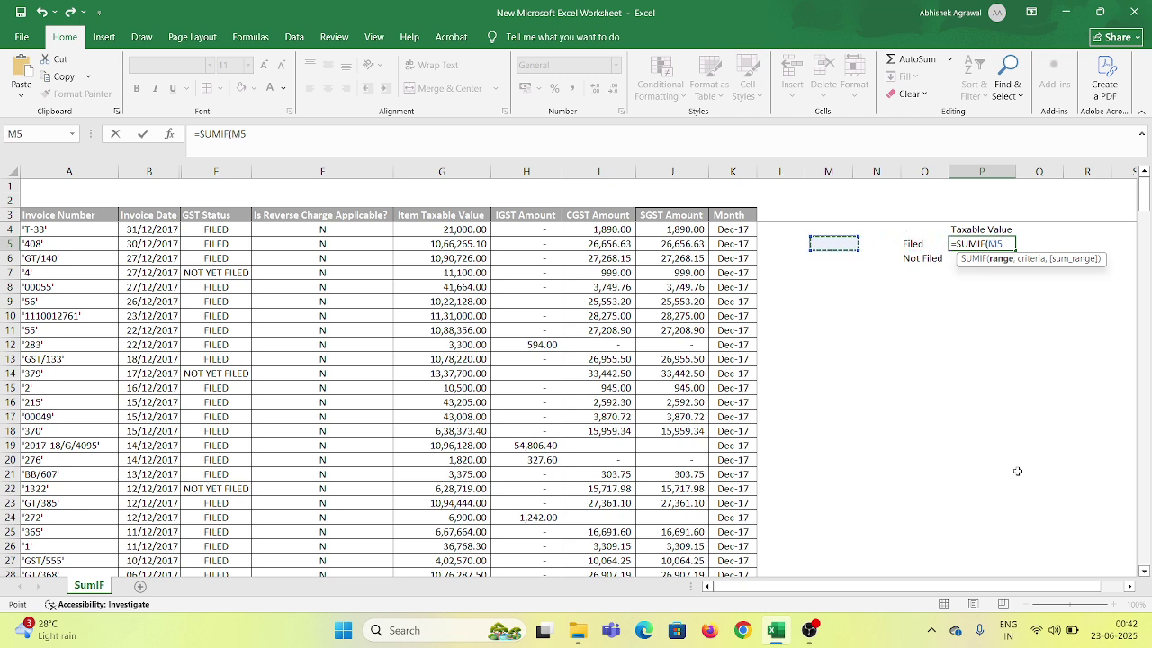
pyautogui.press('Up')
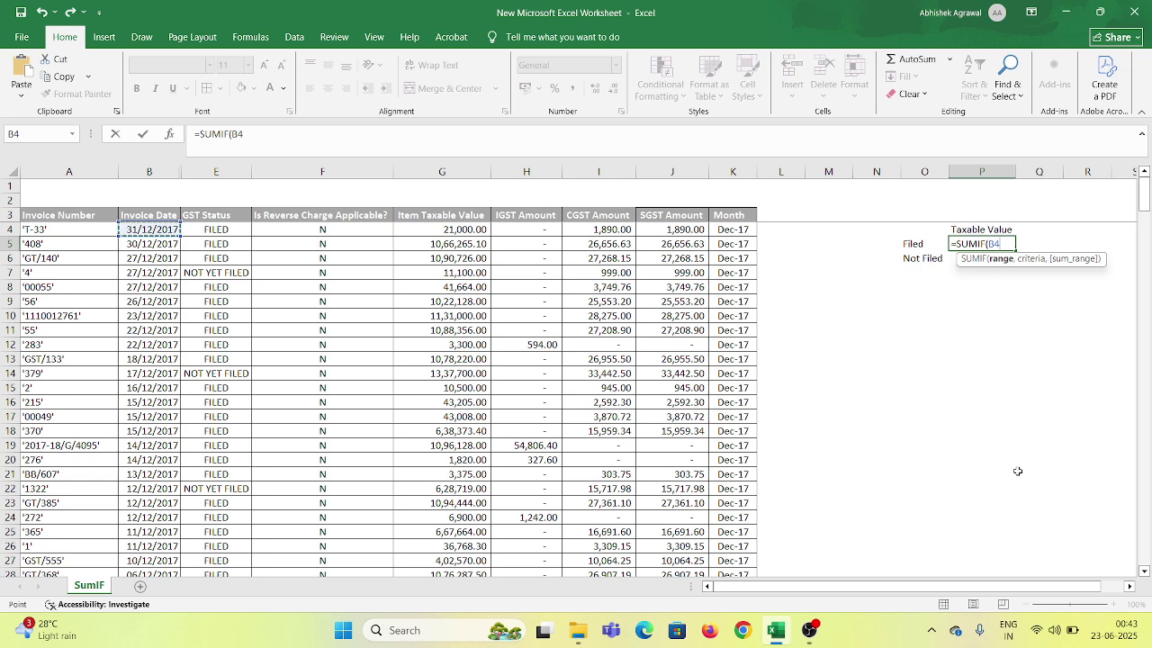
pyautogui.press('Right')
pyautogui.press('Up')
pyautogui.press('Down')
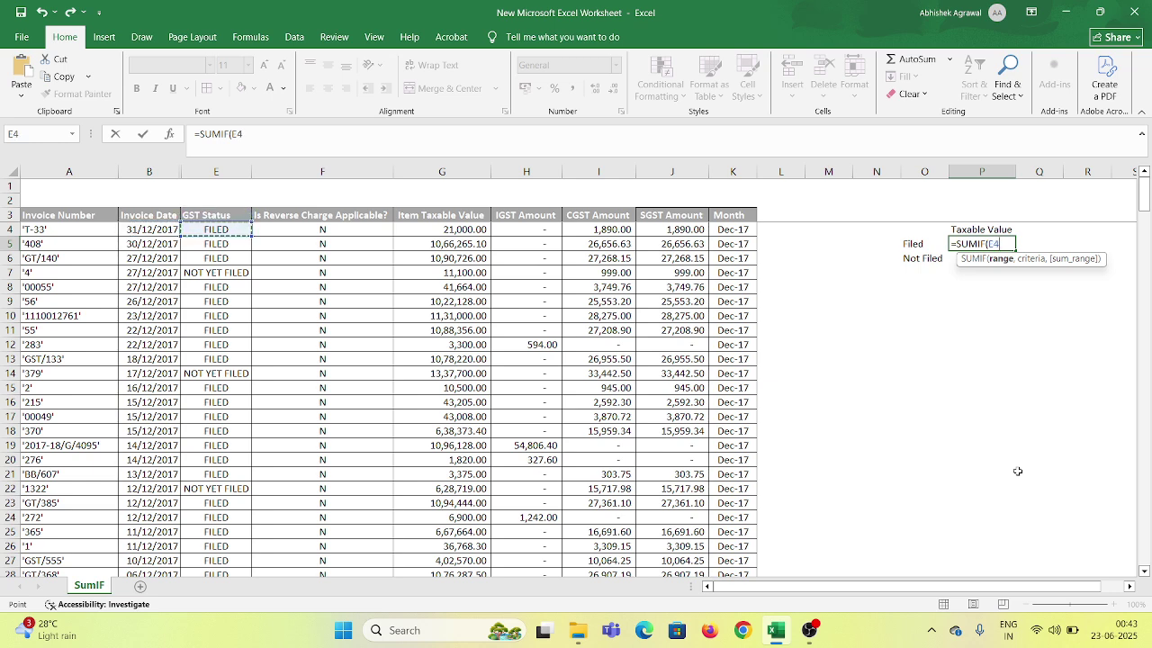
pyautogui.hotkey('ctrl', 'shift', 'Down')
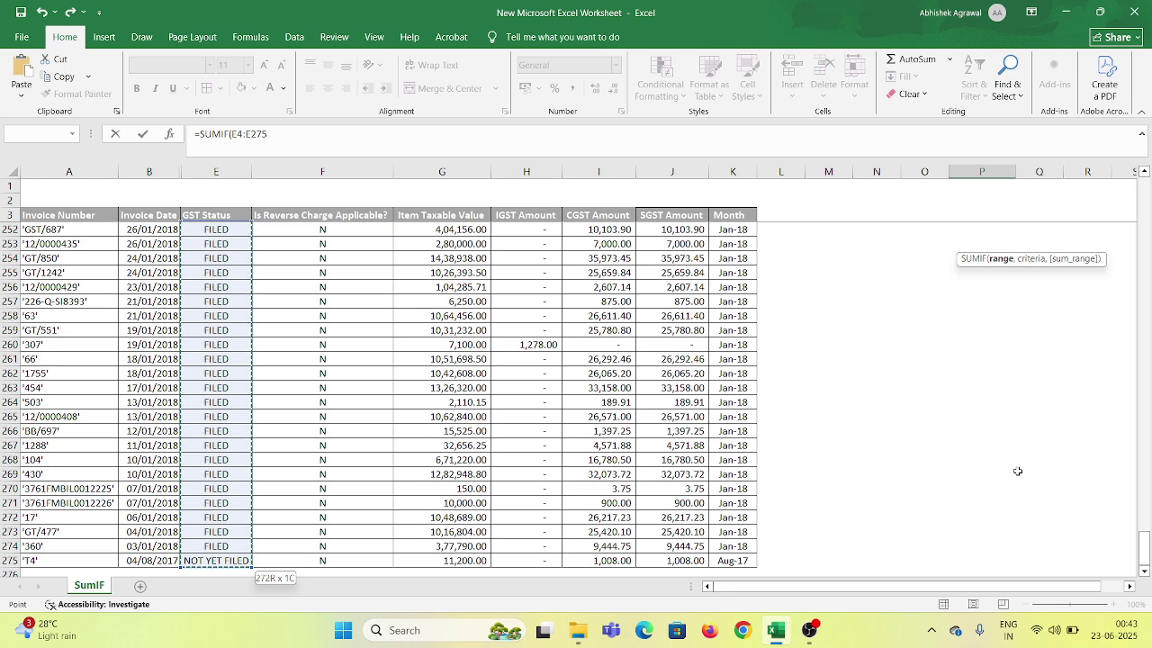
pyautogui.press('F4')
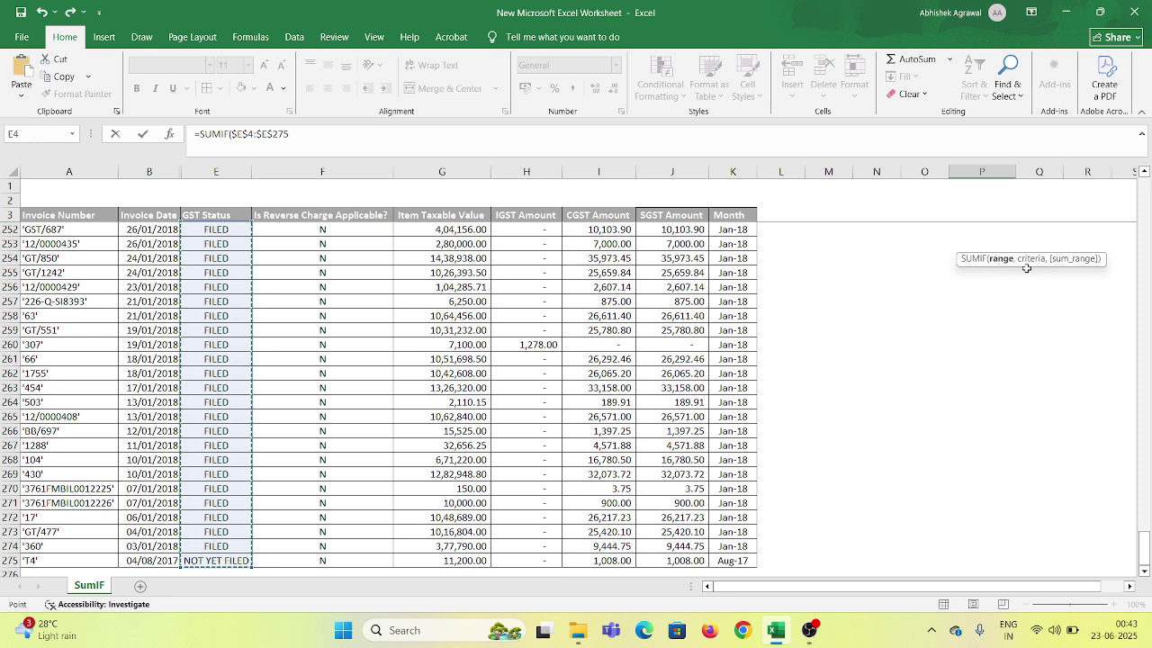
# Supply the Filed label in O5 as the criteria argument of the SUMIF formula
pyautogui.write(',')
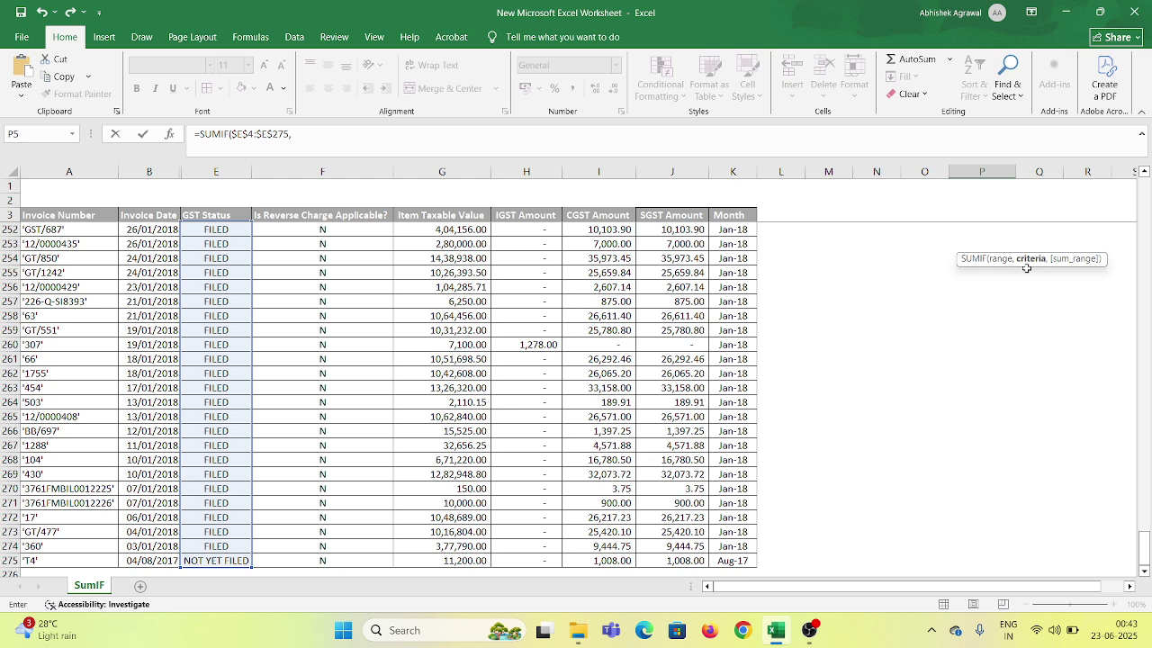
pyautogui.press('Left')
pyautogui.press('Up')
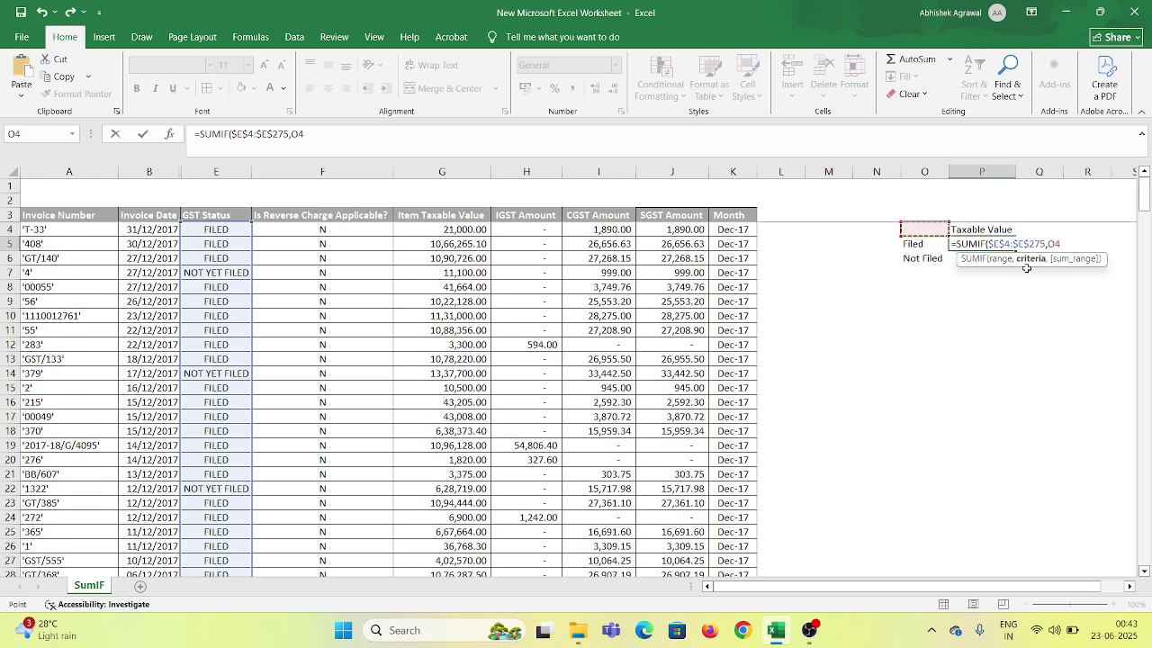
pyautogui.press('Down')
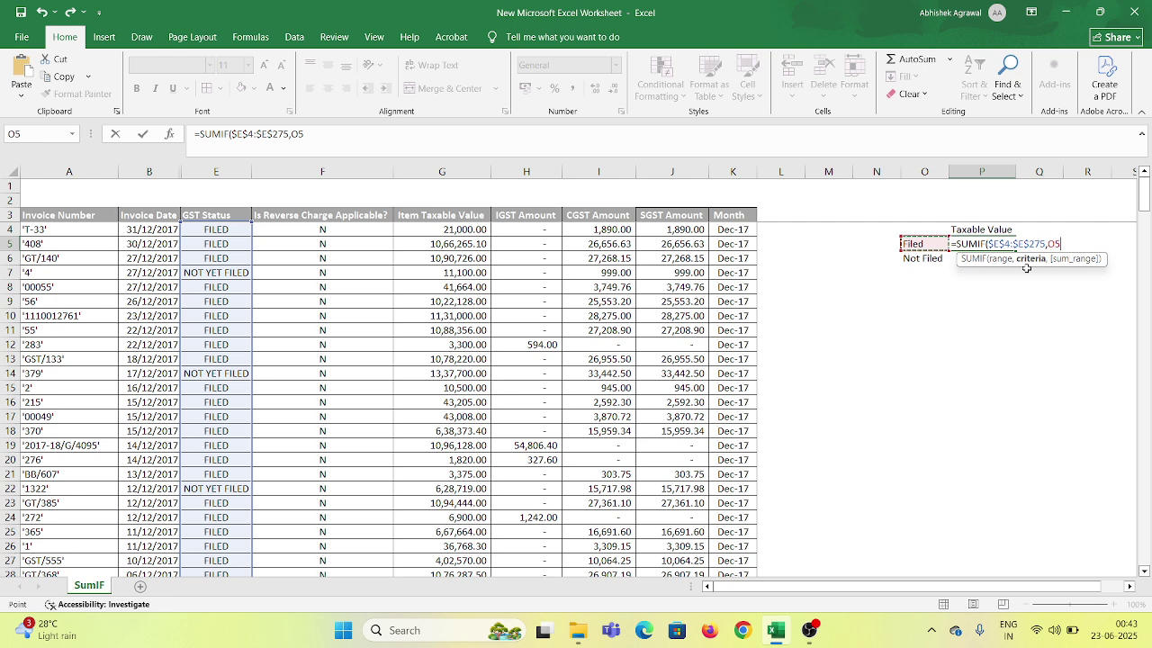
# Try to complete the SUMIF formula in P5 with the Item Taxable Value cells G4:G275 as the sum range, and discard the entry
pyautogui.write('$,')
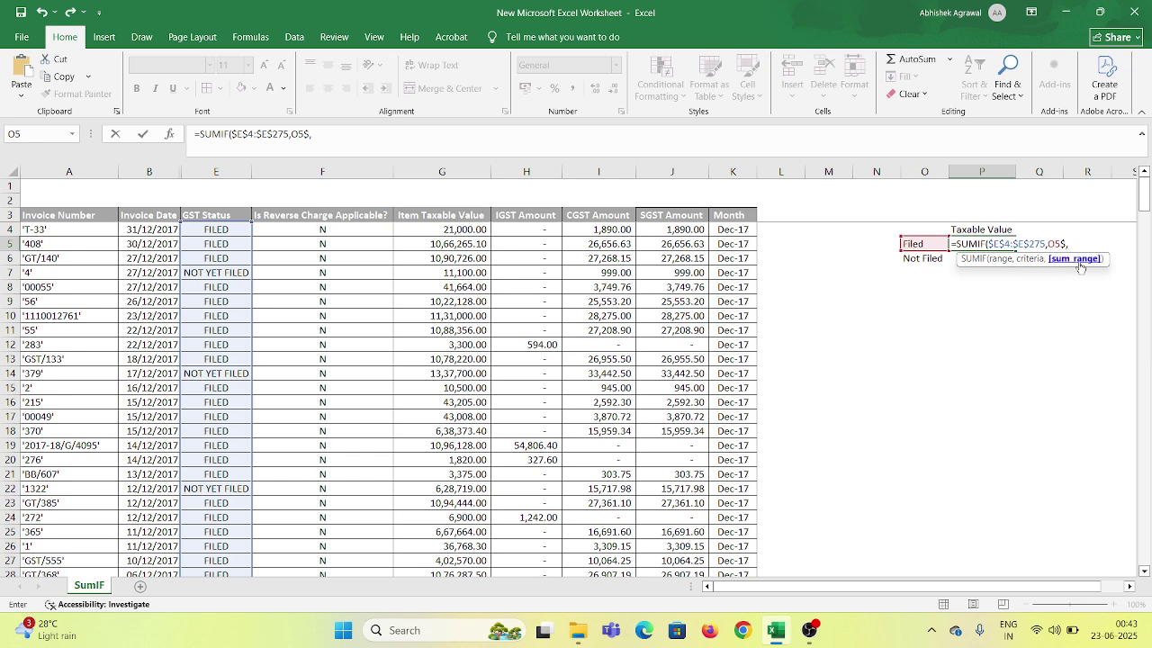
pyautogui.click(481, 218)
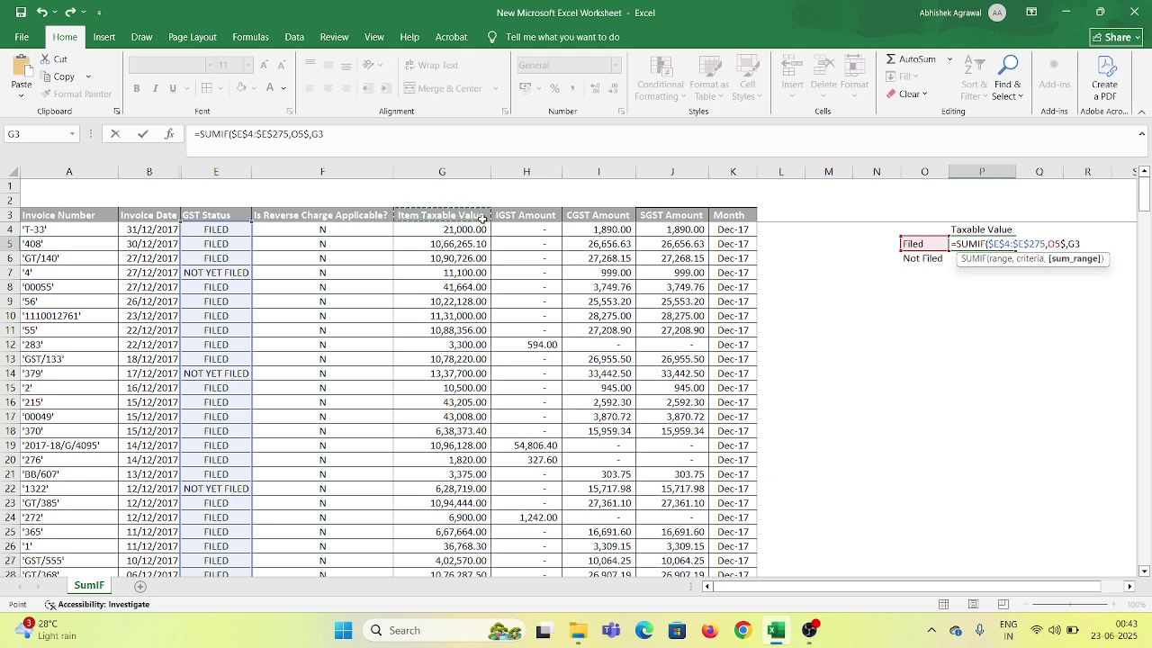
pyautogui.press('Down')
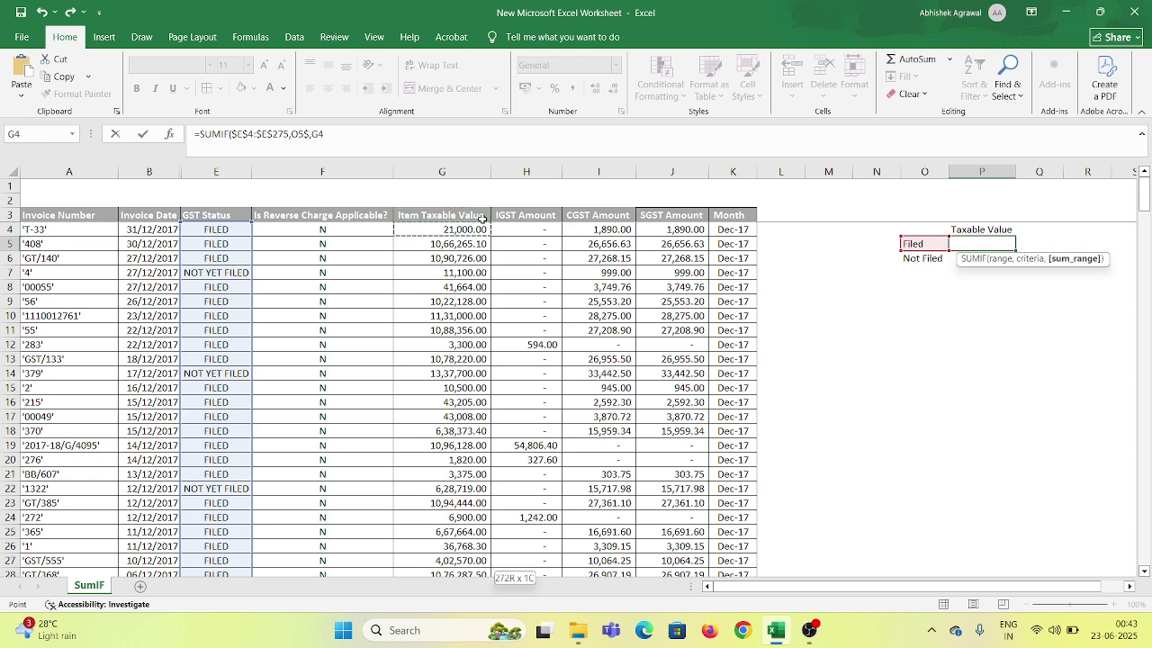
pyautogui.hotkey('ctrl', 'shift', 'Down')
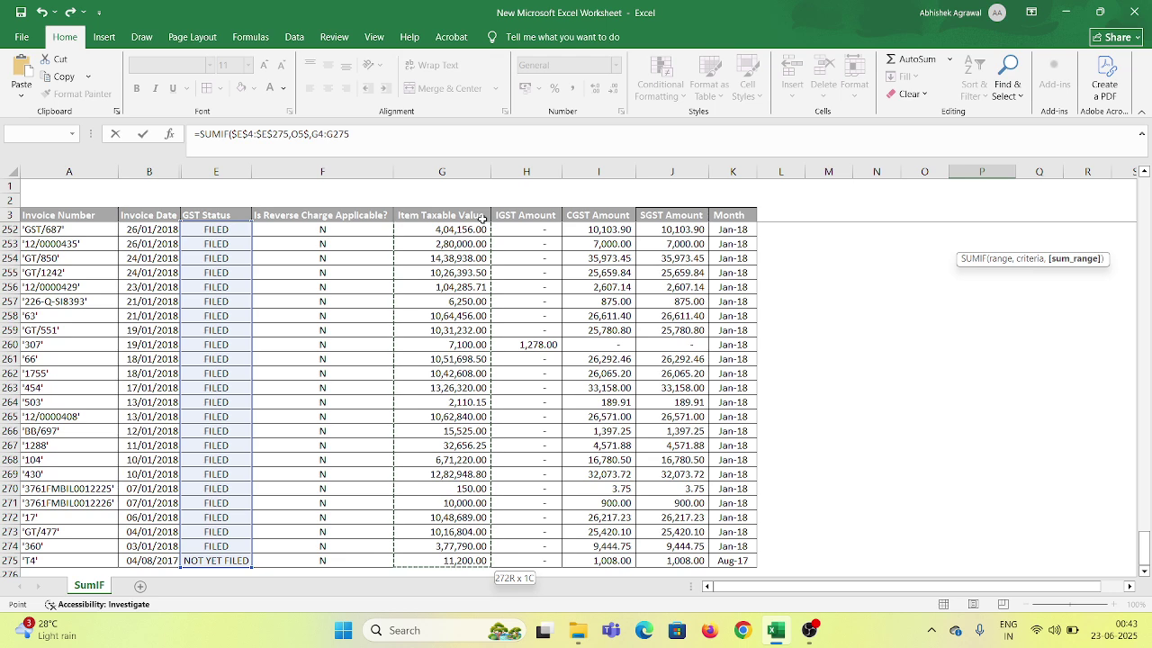
pyautogui.press('Return')
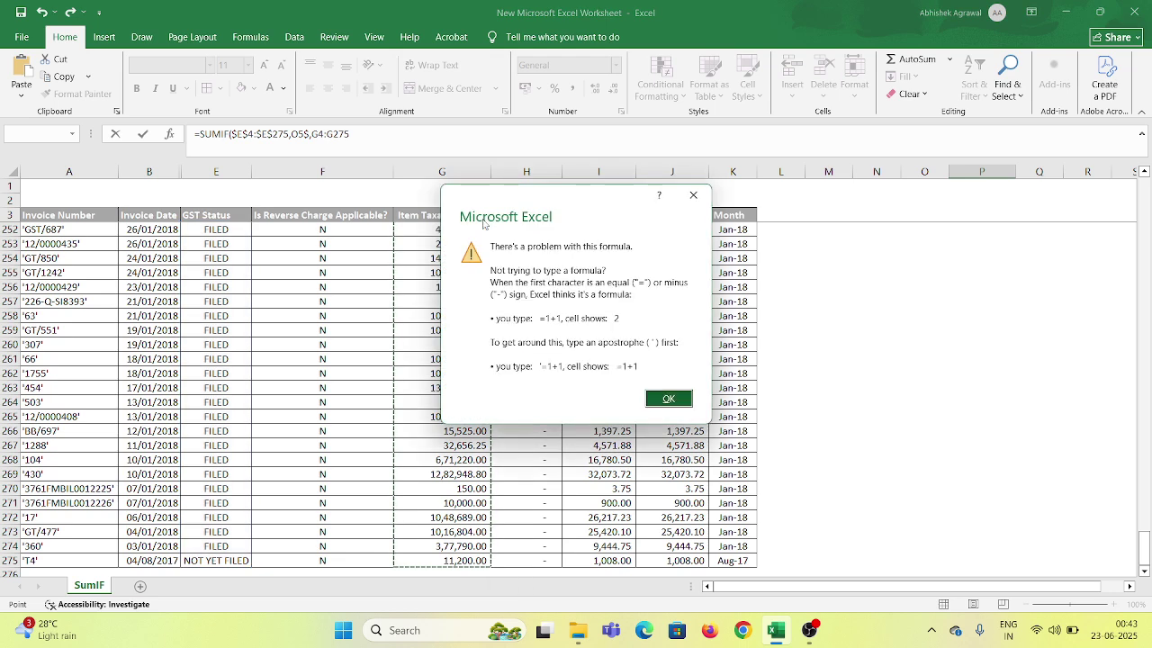
pyautogui.press('Return')
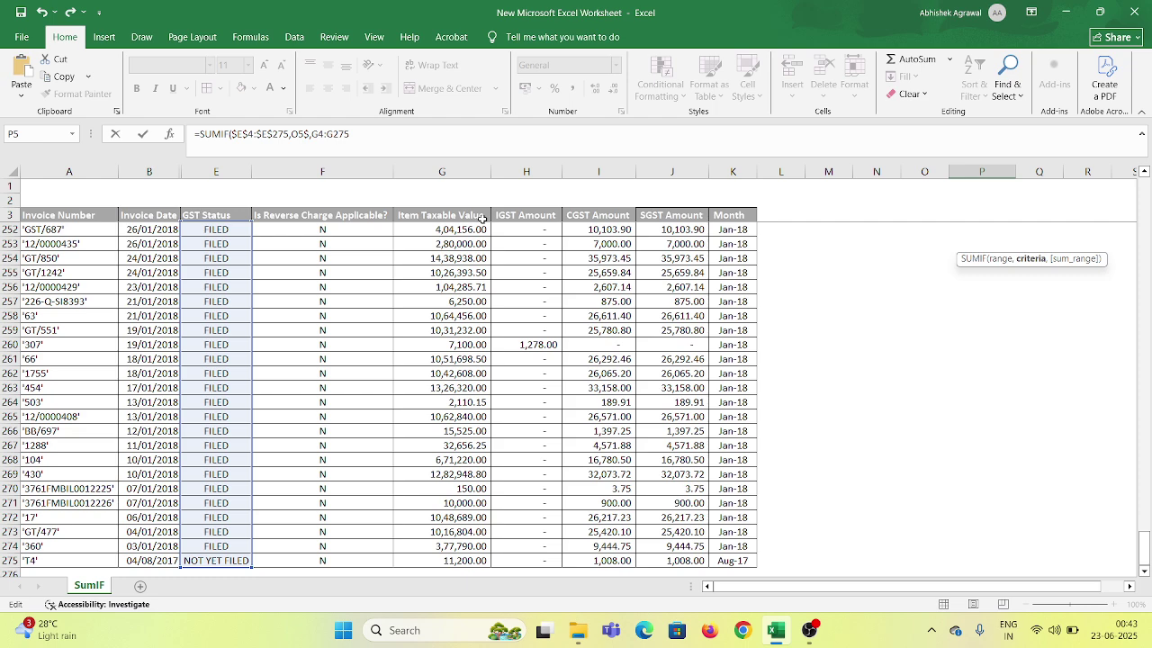
pyautogui.press('Return')
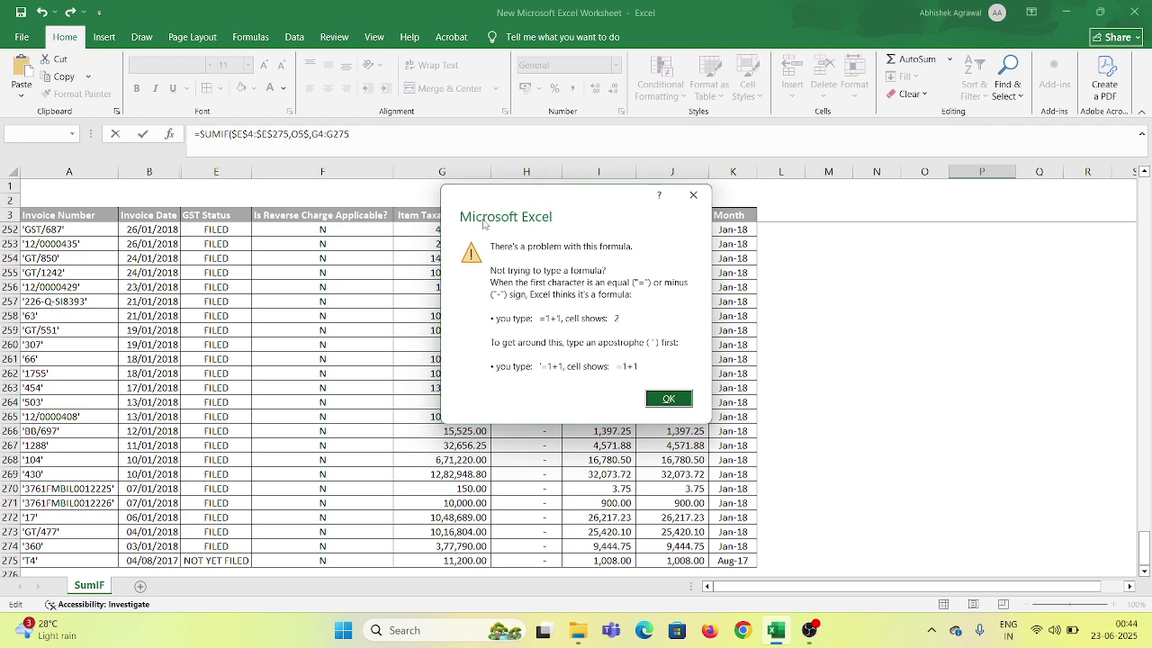
pyautogui.press('Escape')
pyautogui.press('Escape')
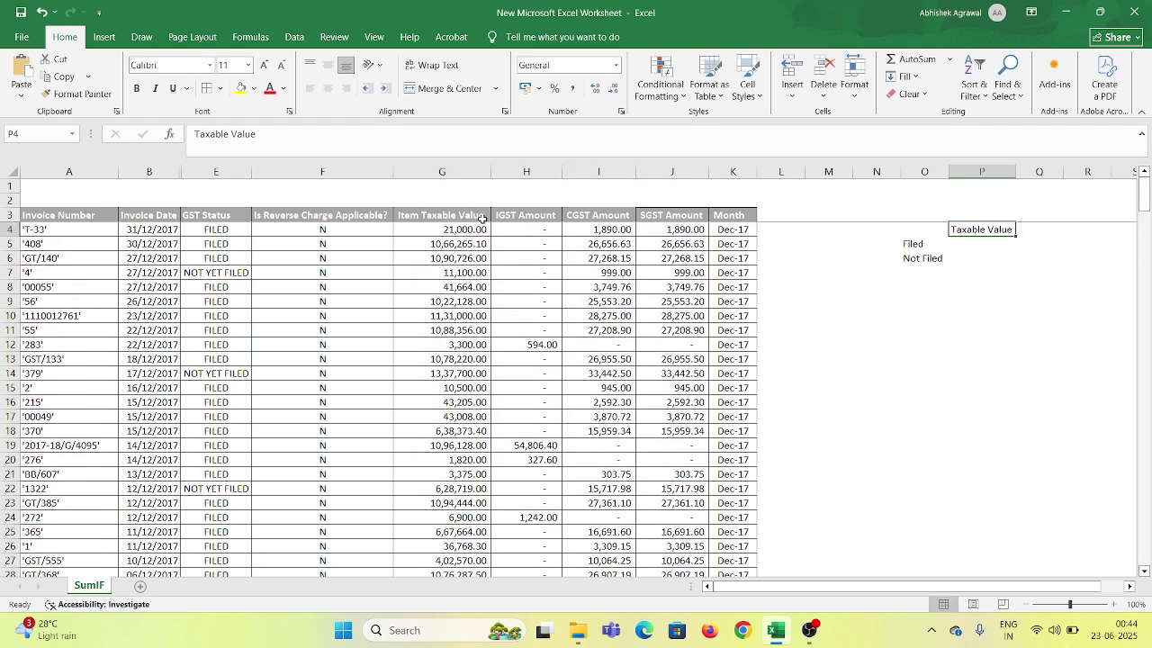
# Start a new SUMIF formula in P5 with the GST Status cells as its absolute range, $E$4:$E$275
pyautogui.press('Down')
pyautogui.write('=sumif')
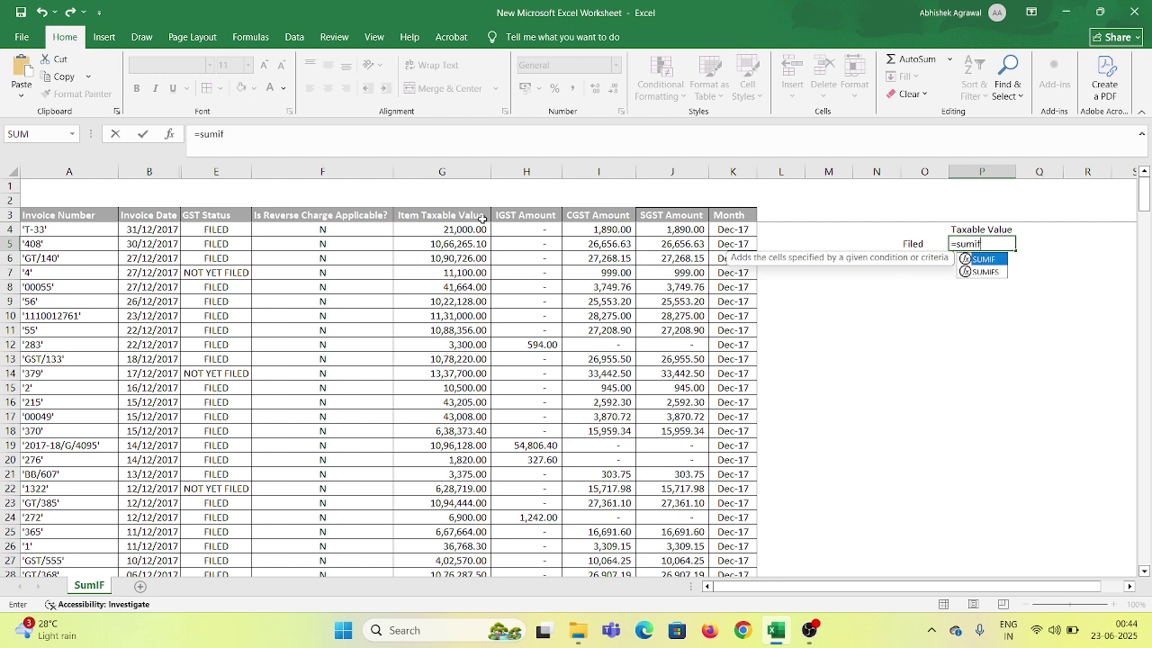
pyautogui.press('Tab')
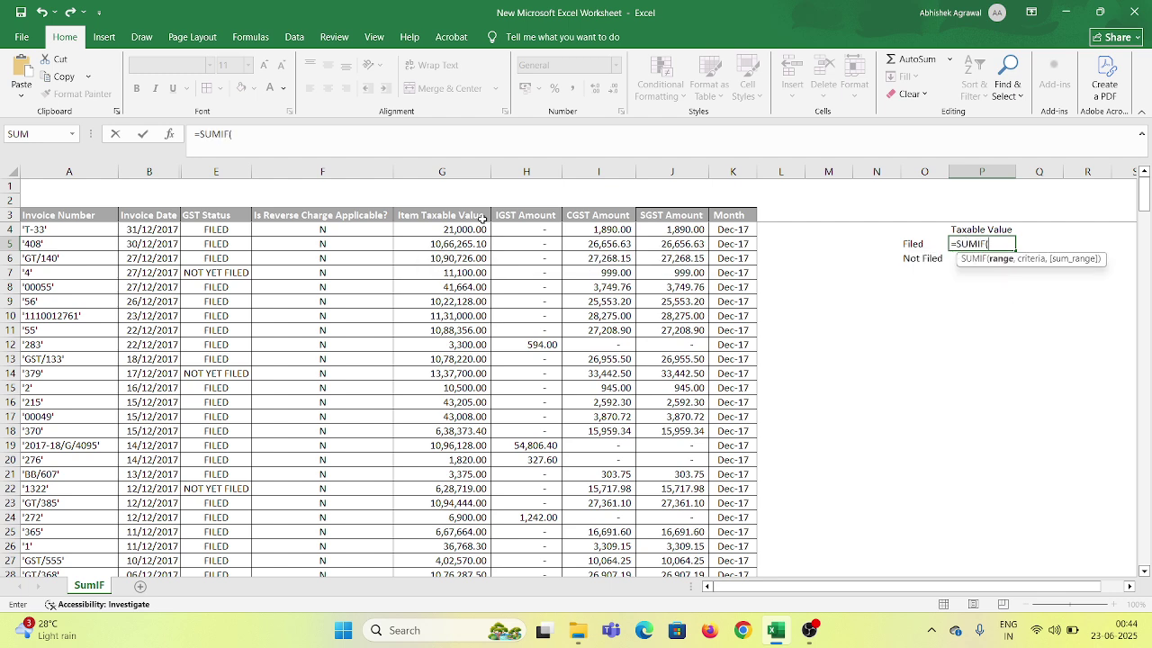
pyautogui.press('Left')
pyautogui.press('Left')
pyautogui.press('Left')
pyautogui.press('Left')
pyautogui.press('Left')
pyautogui.press('Left')
pyautogui.press('Left')
pyautogui.press('Left')
pyautogui.press('Left')
pyautogui.press('Left')
pyautogui.press('Left')
pyautogui.press('Up')
pyautogui.press('Up')
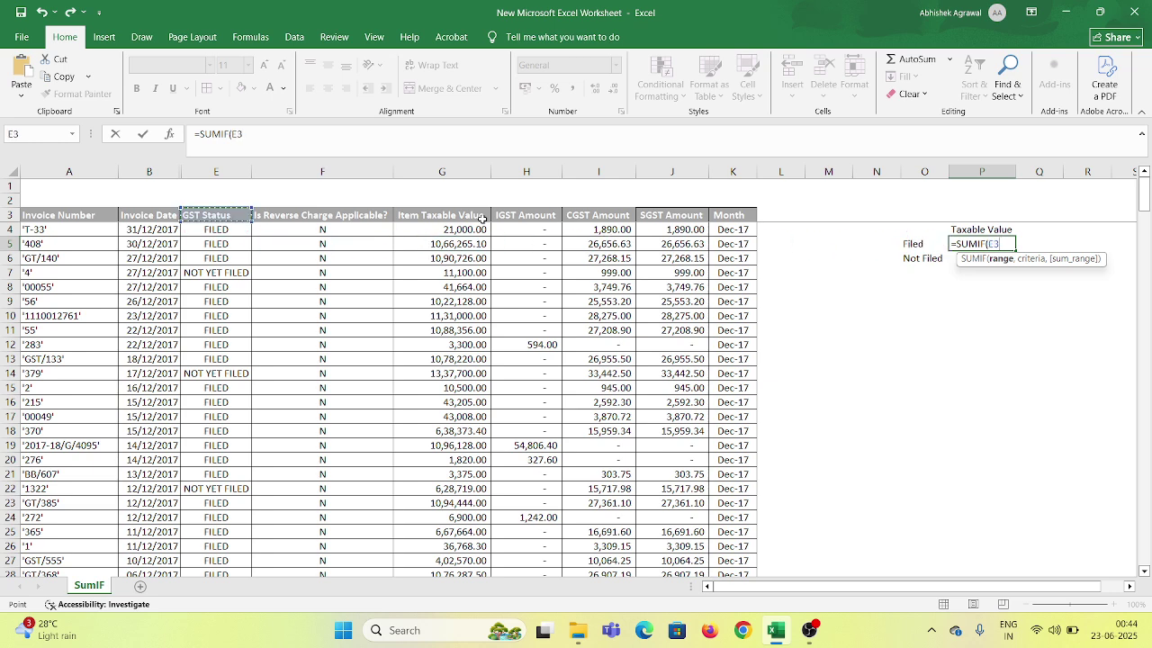
pyautogui.press('Down')
pyautogui.hotkey('ctrl', 'shift', 'Down')
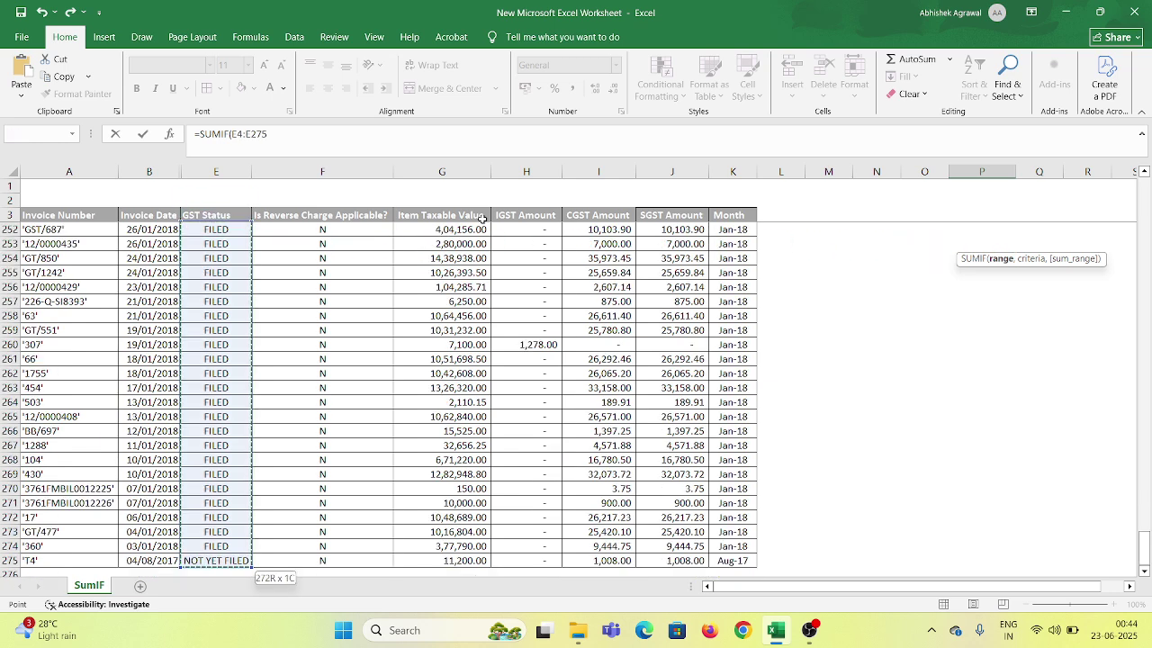
pyautogui.press('F4')
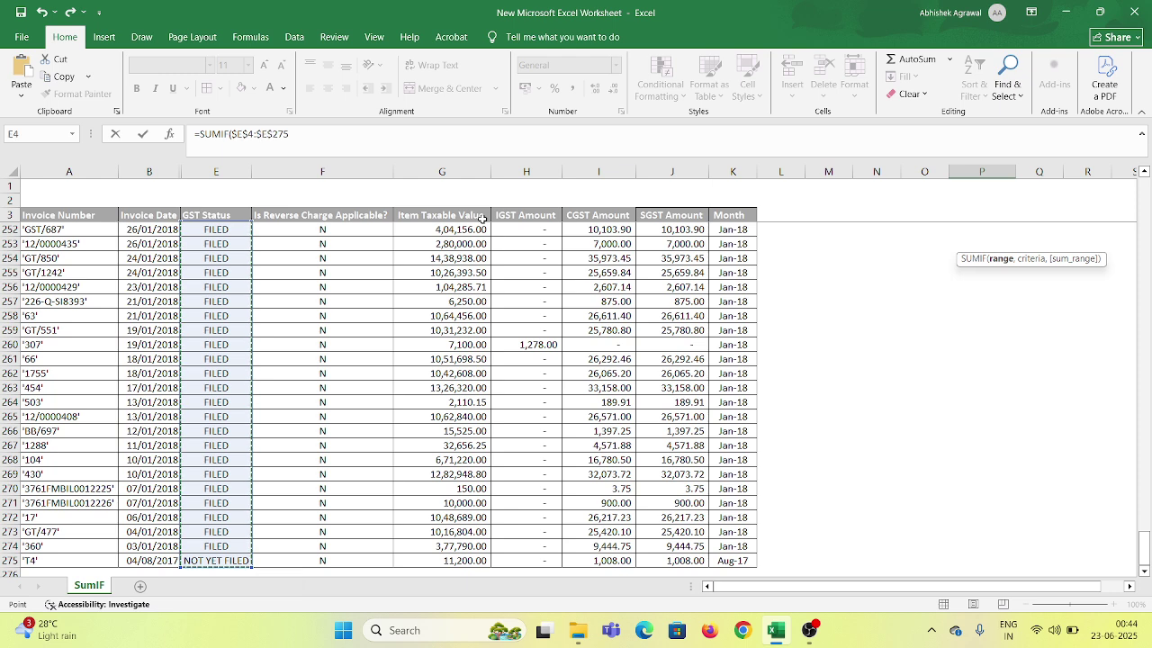
# Complete the P5 formula with "Filed" as the criteria and the Item Taxable Value cells $G$4:$G$275 as the absolute sum range, and reselect P5
pyautogui.write(',"Filed')
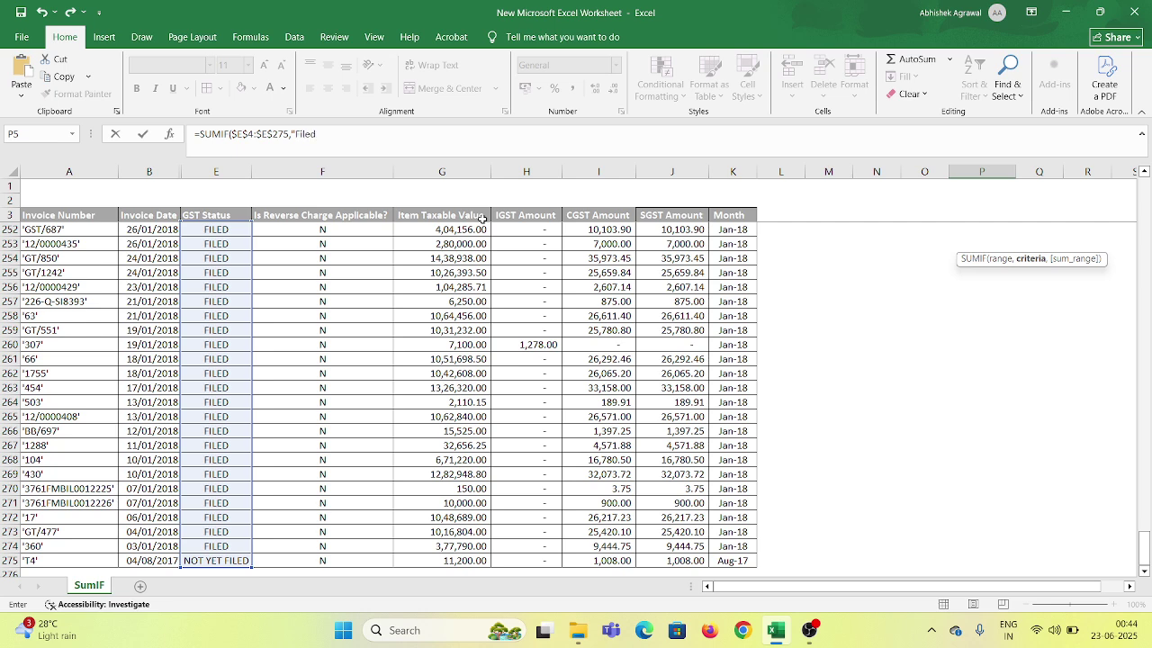
pyautogui.write('",')
pyautogui.press('Left')
pyautogui.press('Left')
pyautogui.press('Left')
pyautogui.press('Left')
pyautogui.press('Left')
pyautogui.press('Left')
pyautogui.press('Left')
pyautogui.press('Left')
pyautogui.press('Left')
pyautogui.press('Left')
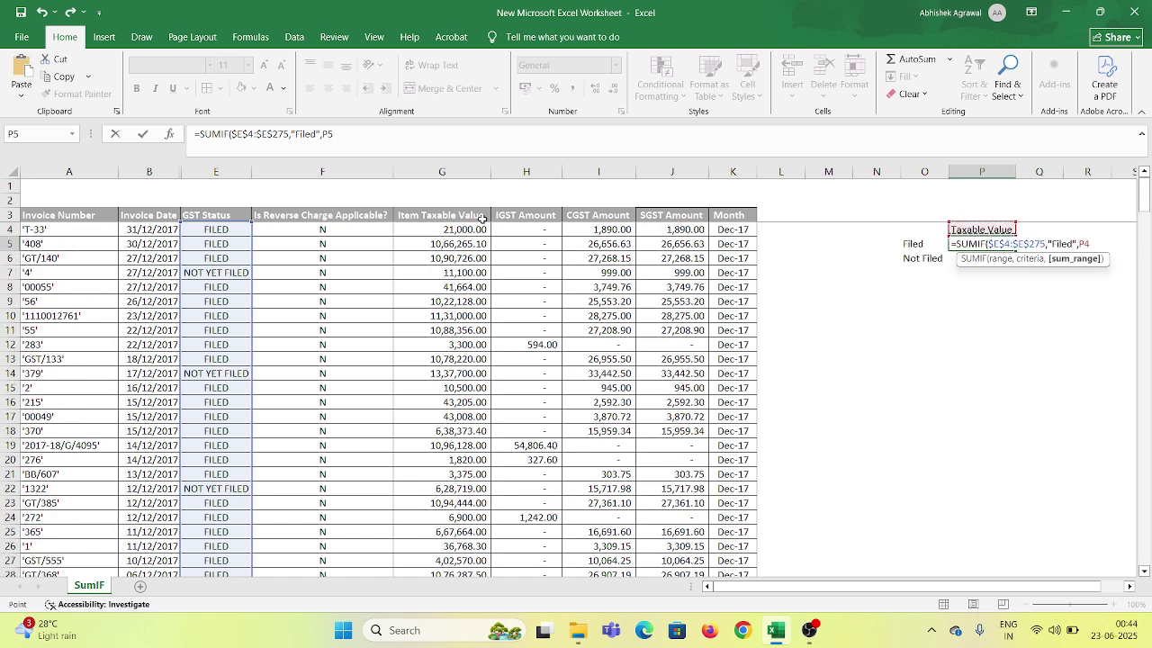
pyautogui.press('Up')
pyautogui.press('Up')
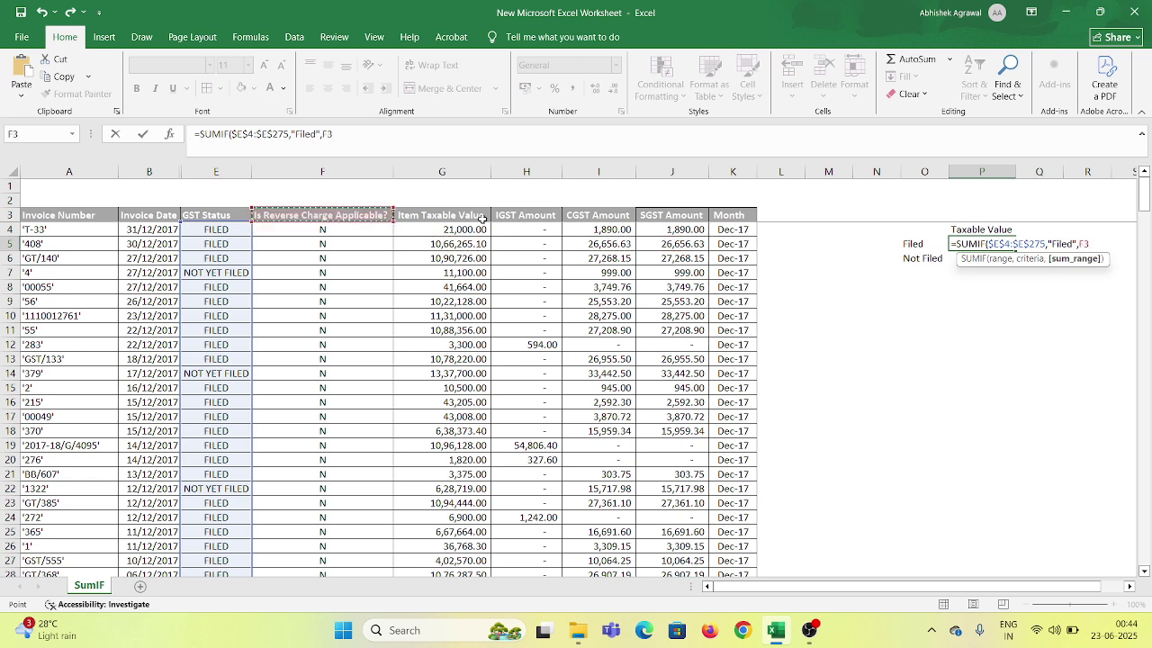
pyautogui.press('Right')
pyautogui.press('Down')
pyautogui.hotkey('ctrl', 'shift', 'Down')
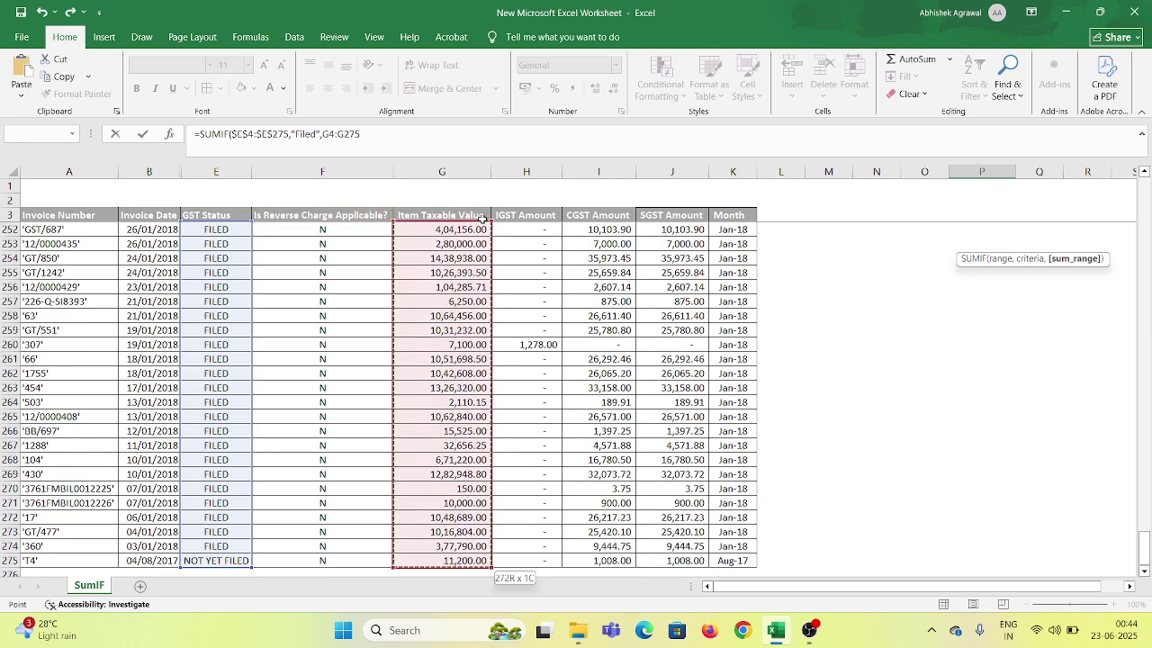
pyautogui.press('F4')
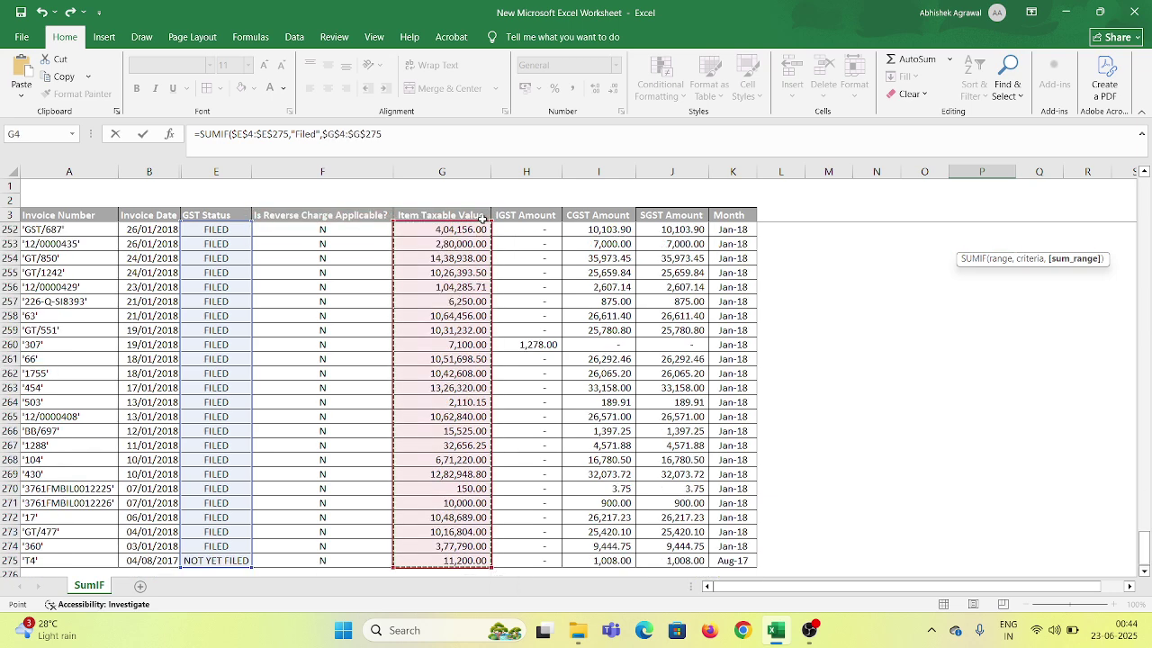
pyautogui.write(')')
pyautogui.press('Return')
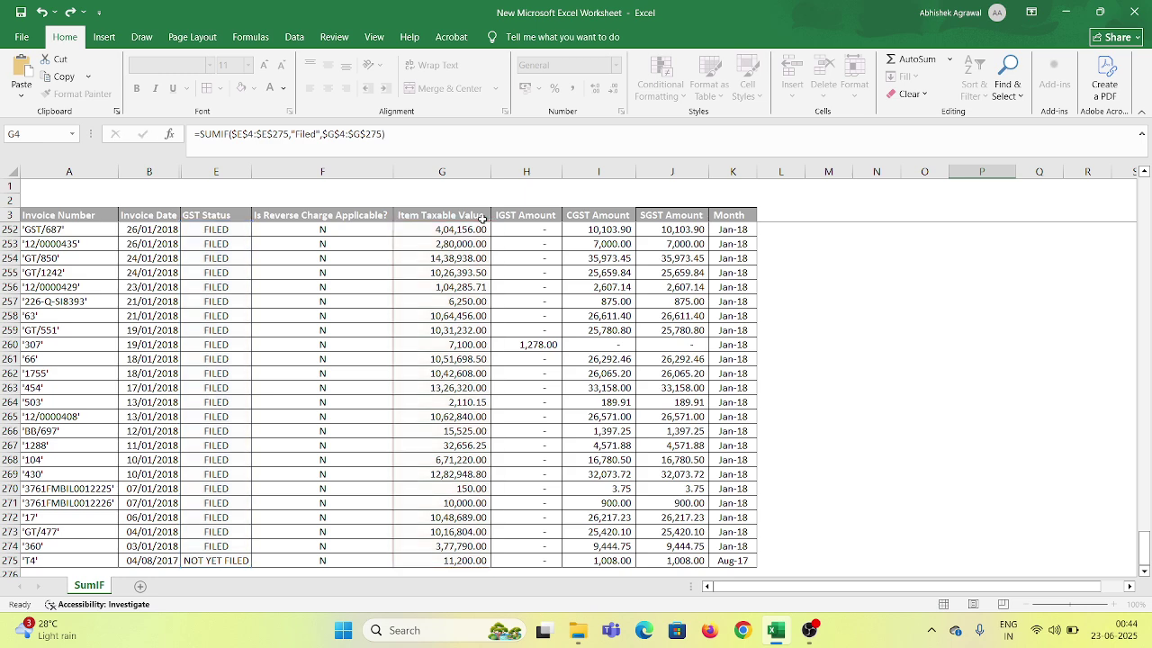
pyautogui.press('Up')
pyautogui.press('Up')
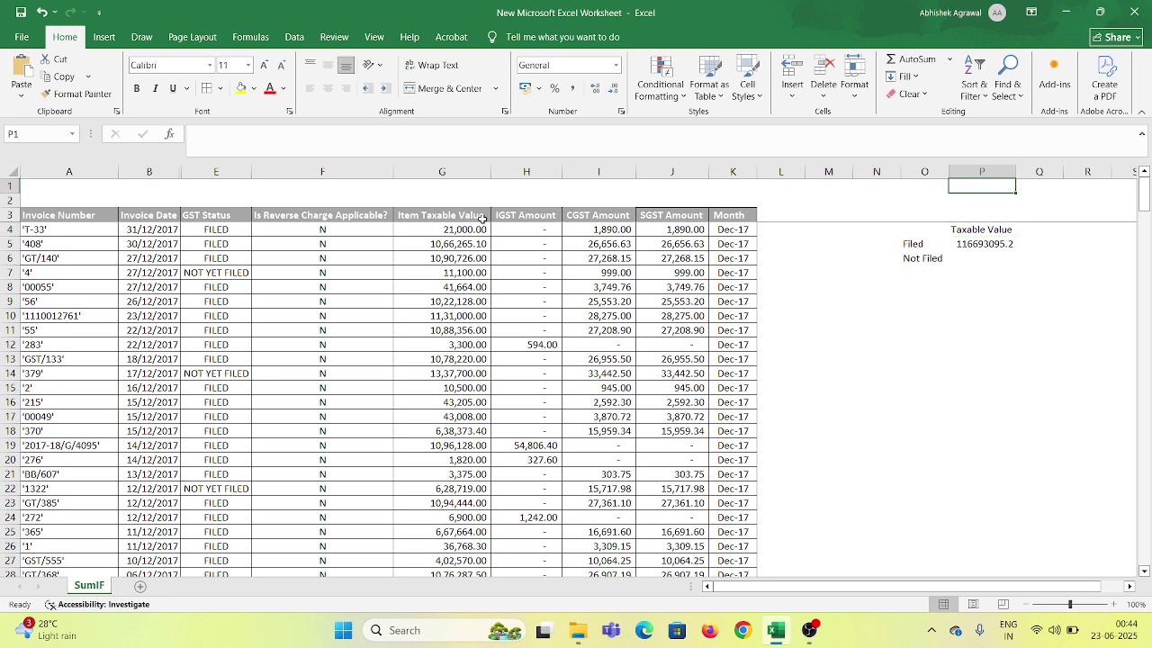
pyautogui.press('Down')
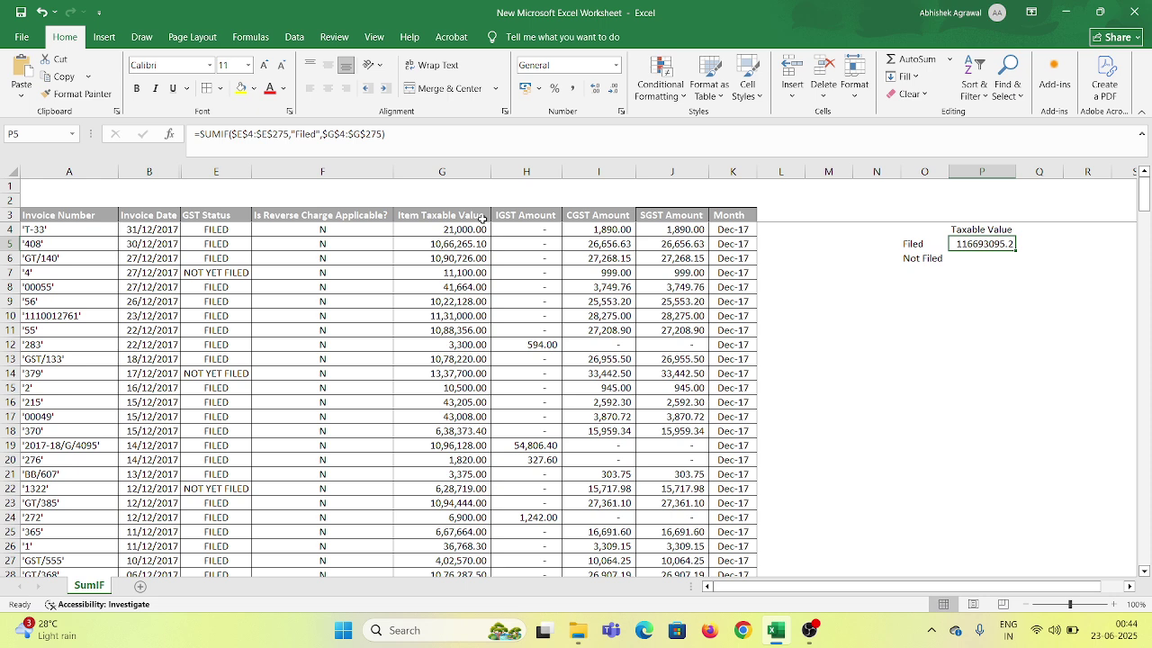
pyautogui.press('alt')
pyautogui.press('h')
pyautogui.press('l')
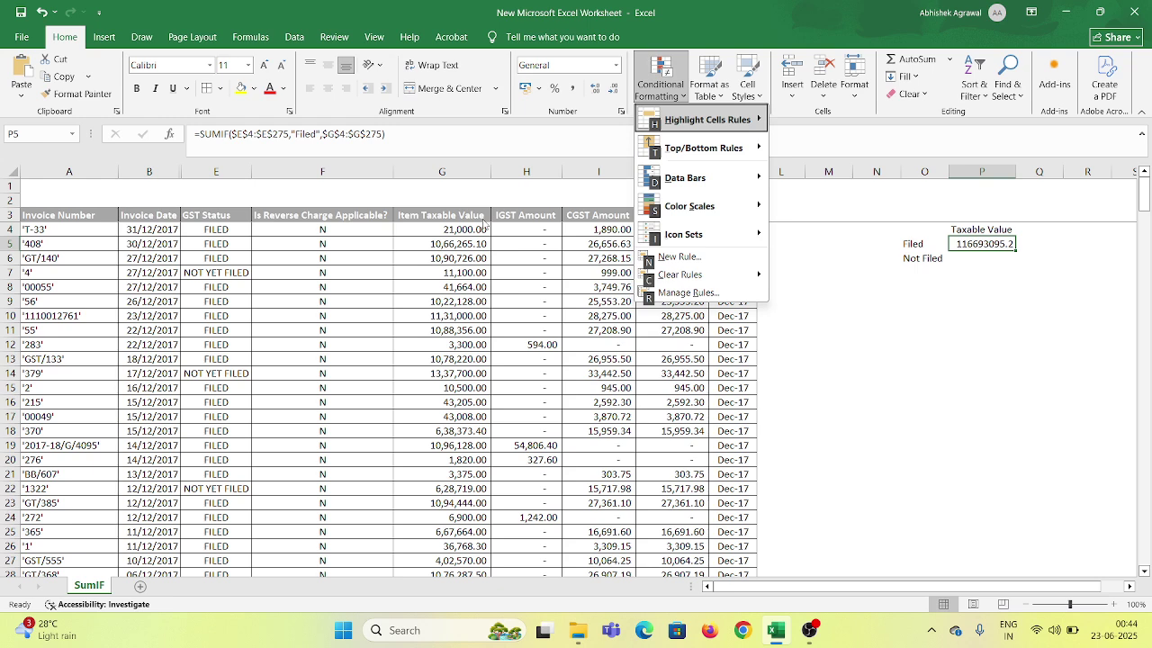
pyautogui.press('Escape')
pyautogui.press('Escape')
pyautogui.press('Escape')
# Apply the Accounting number format to the Filed taxable value in P5
pyautogui.press('alt')
pyautogui.press('h')
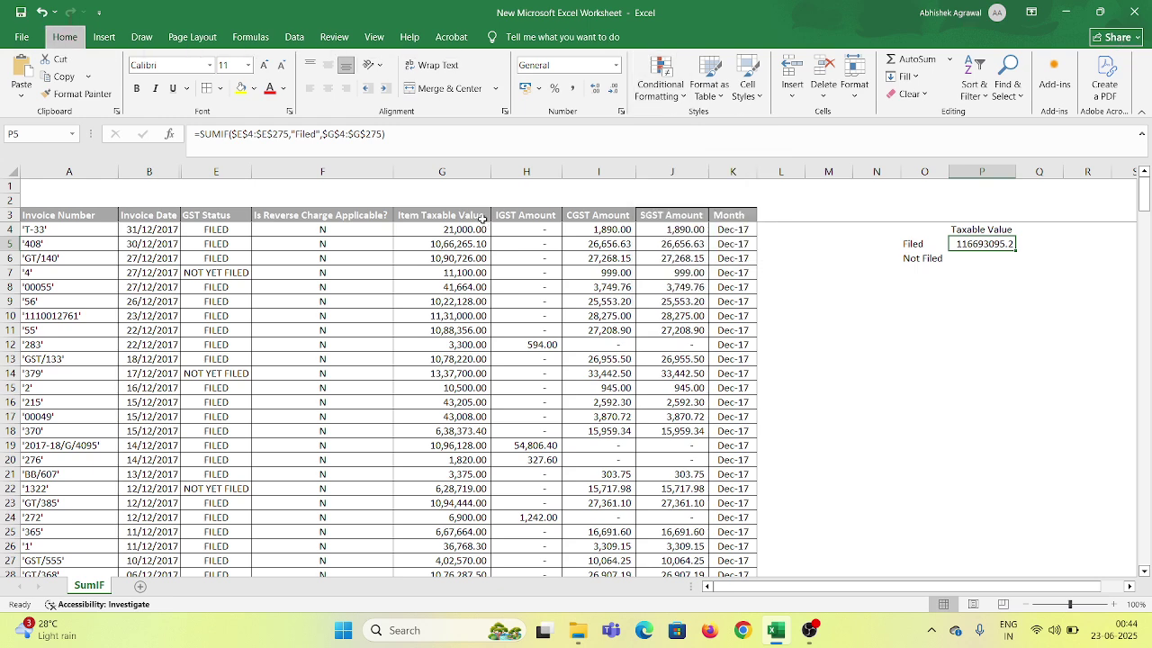
pyautogui.press('a')
pyautogui.press('n')
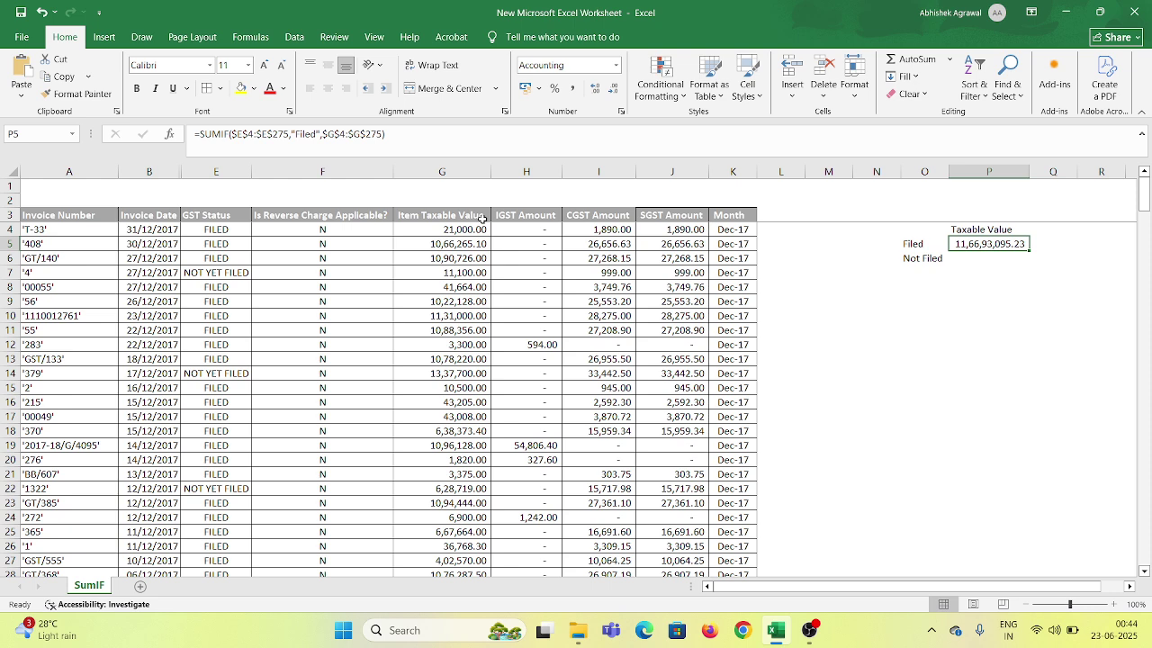
# Fill the SUMIF formula from P5 down into P6, beside the Not Filed label
pyautogui.press('Down')
pyautogui.press('Up')
pyautogui.press('Down')
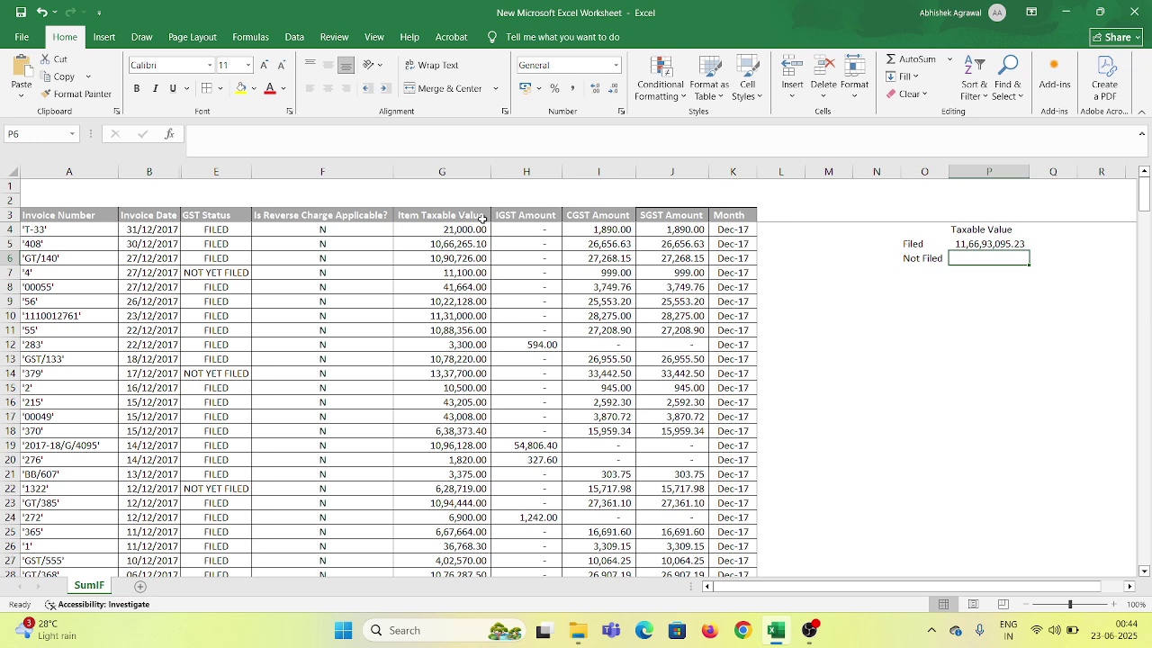
pyautogui.hotkey('ctrl', 'd')
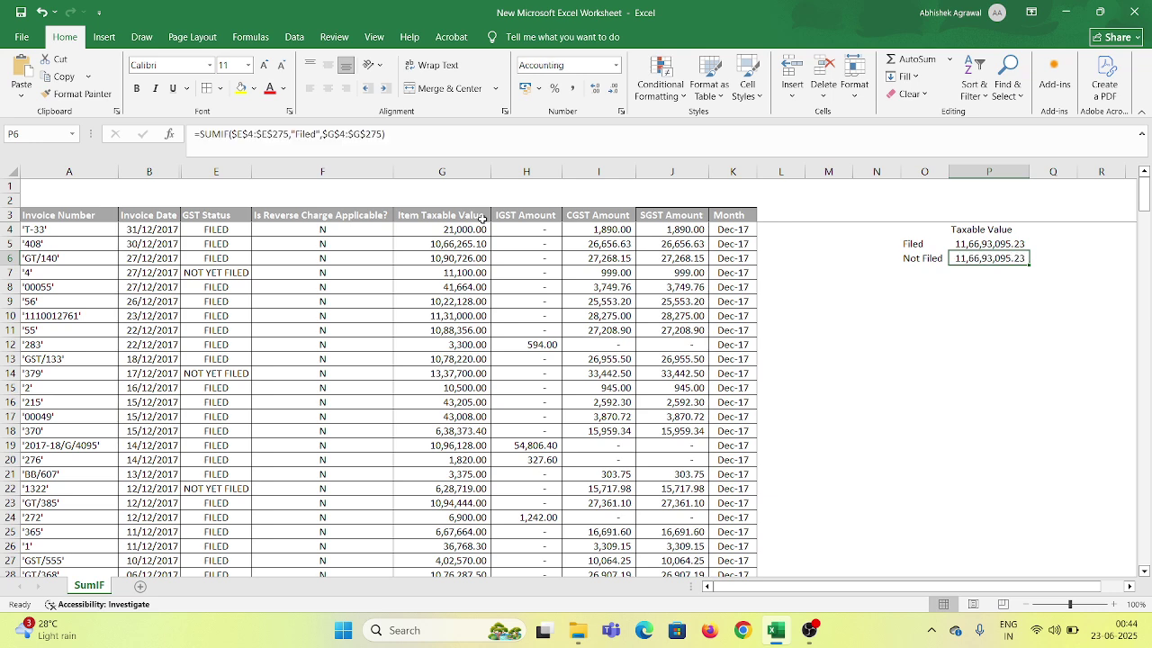
# Change the criteria in the P6 SUMIF formula to "Not Filed" and check the edited formula
pyautogui.press('Left')
pyautogui.press('Up')
pyautogui.press('Right')
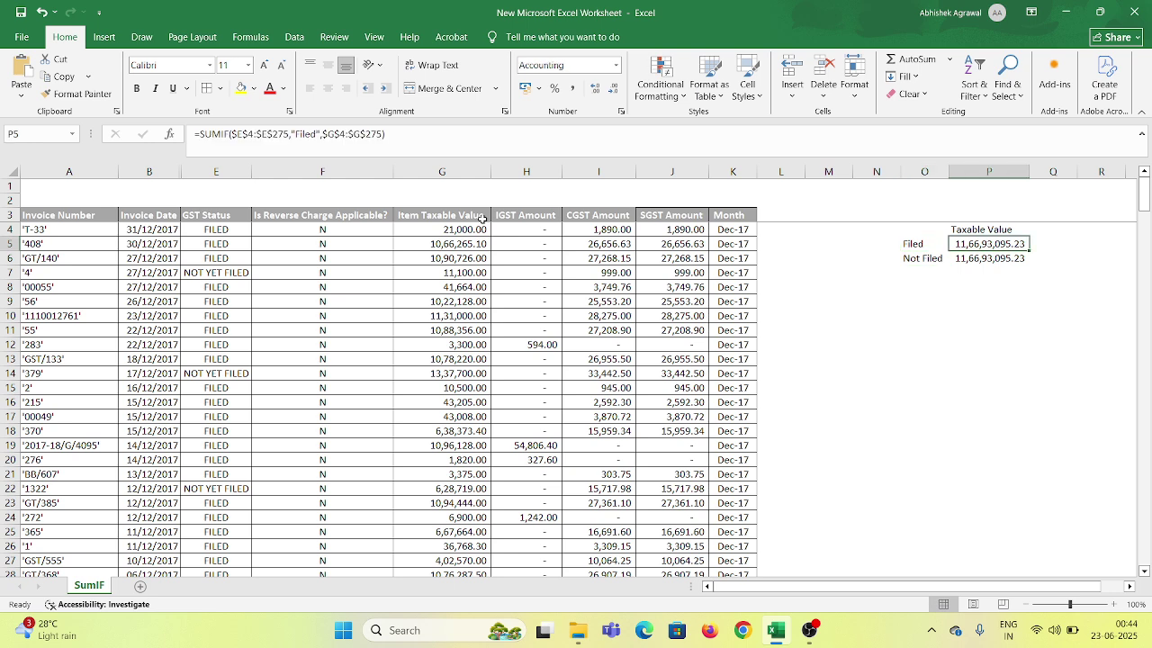
pyautogui.press('Down')
pyautogui.press('F2')
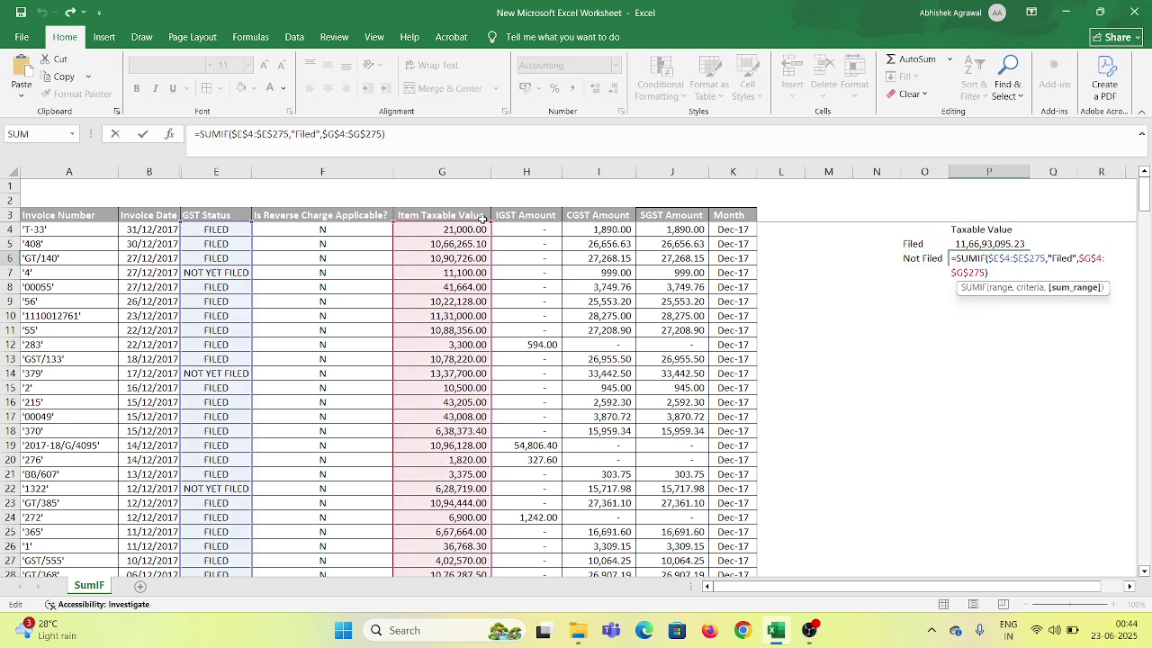
pyautogui.press('Up')
pyautogui.press('Right')
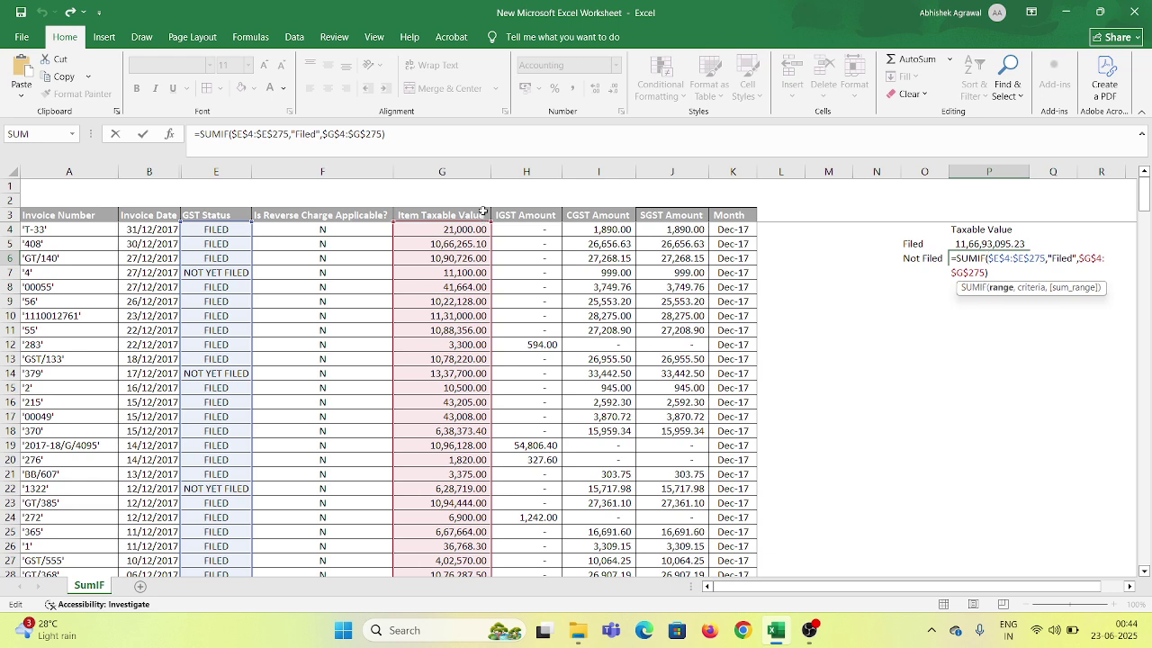
pyautogui.click(296, 133)
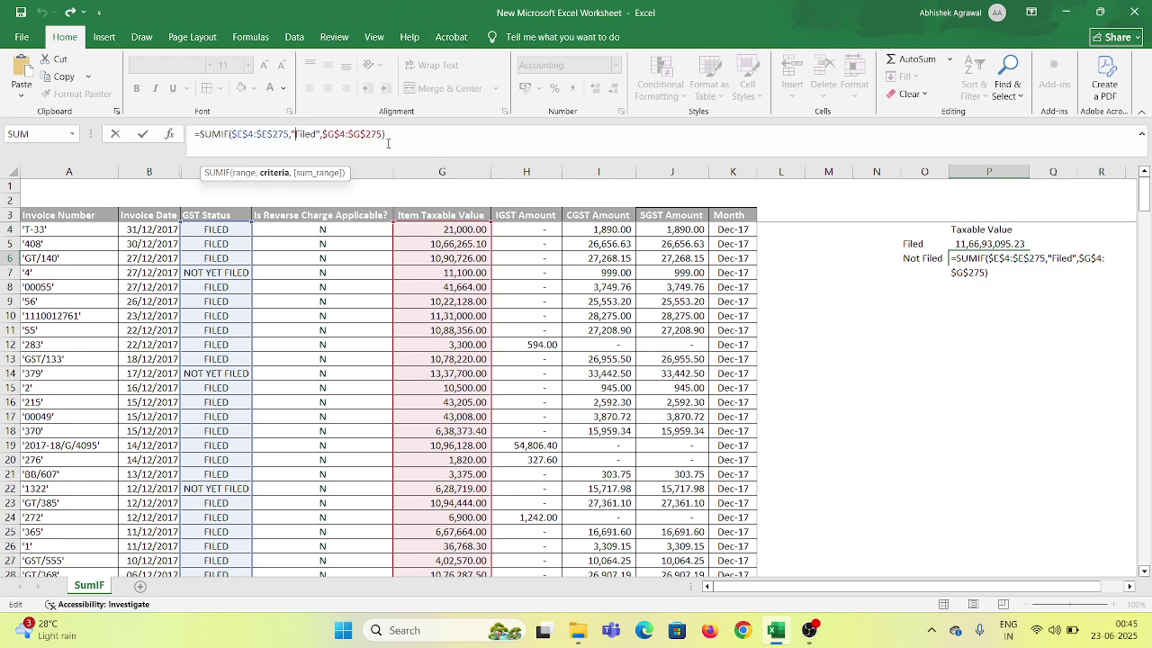
pyautogui.write('t')
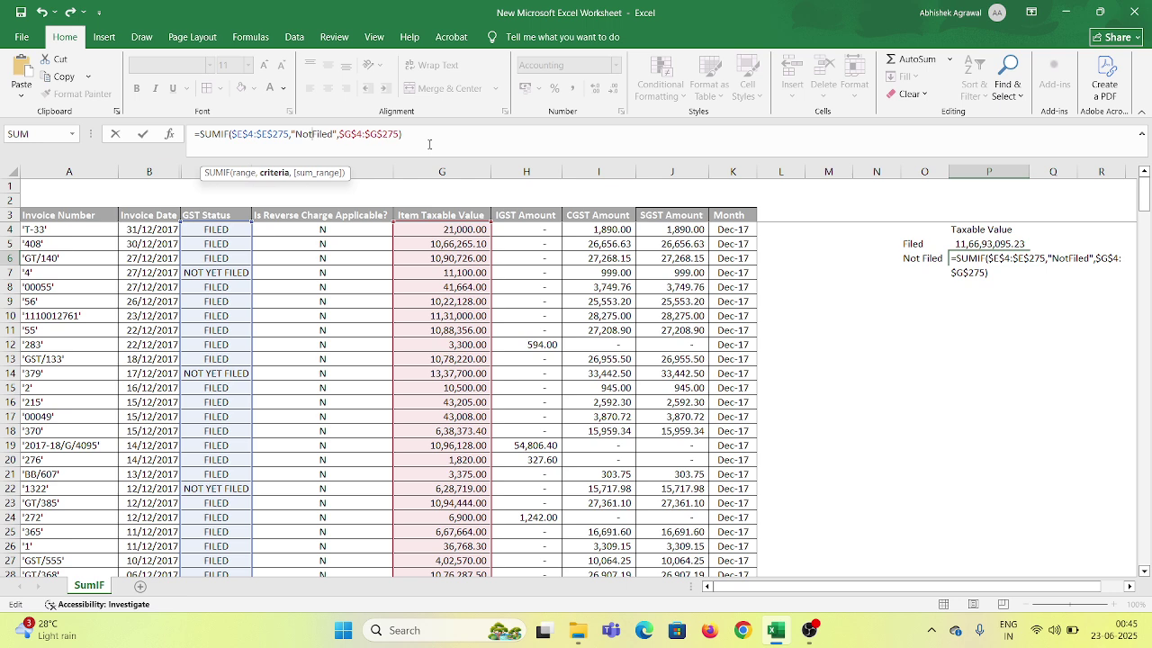
pyautogui.press('Return')
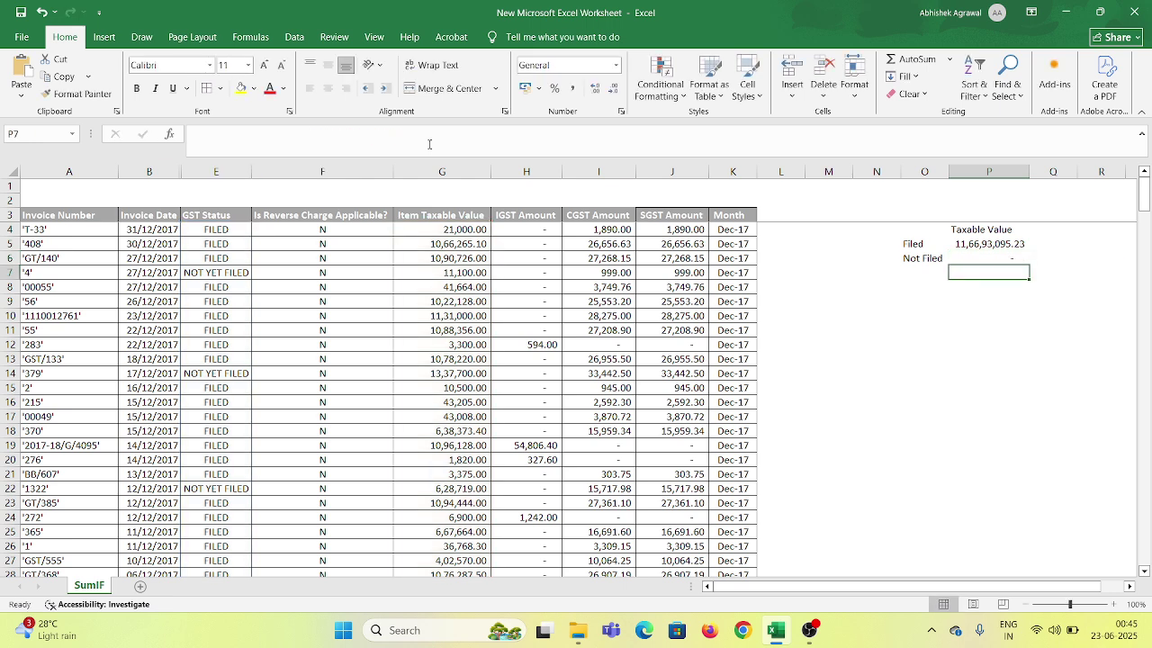
pyautogui.press('Up')
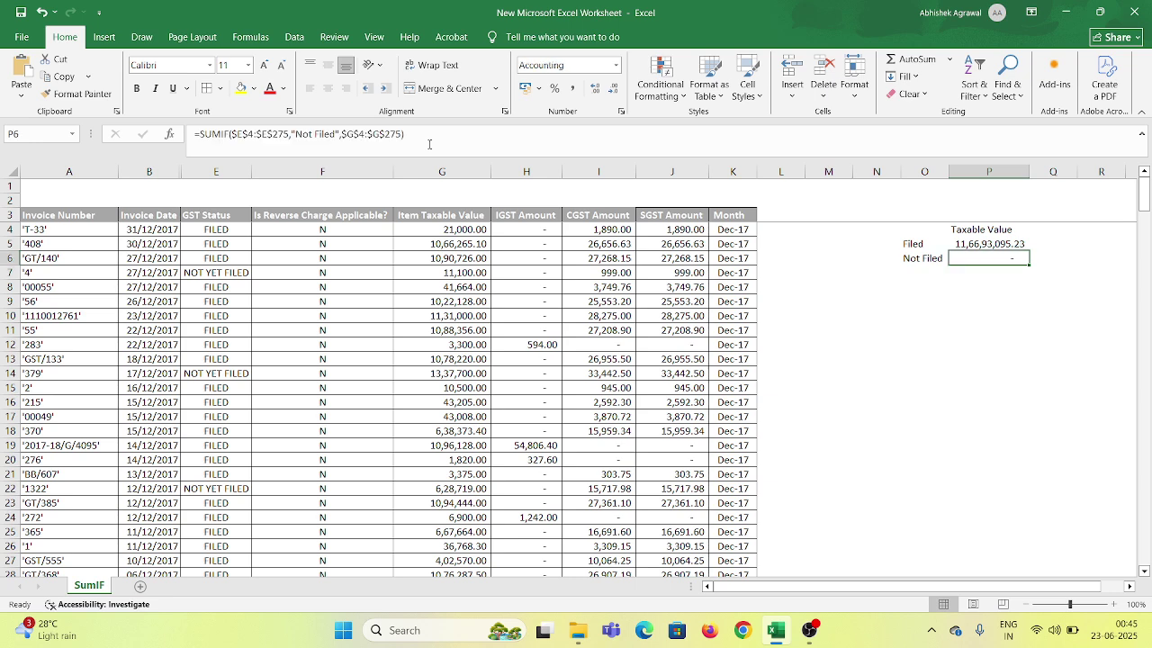
pyautogui.press('F2')
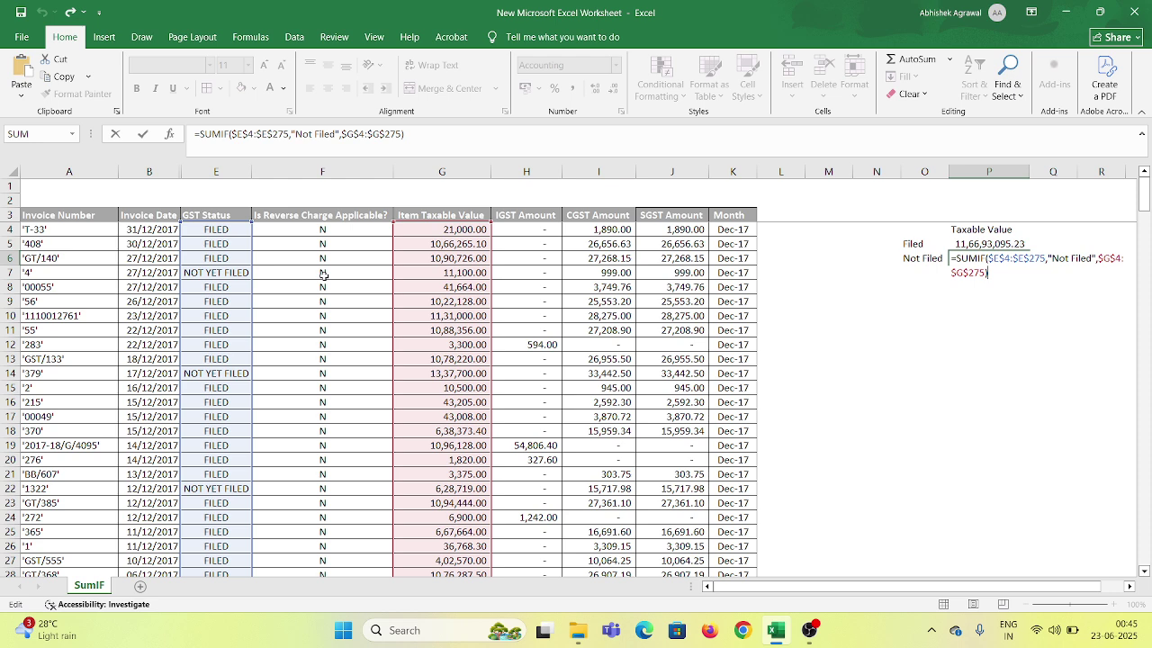
pyautogui.press('Escape')
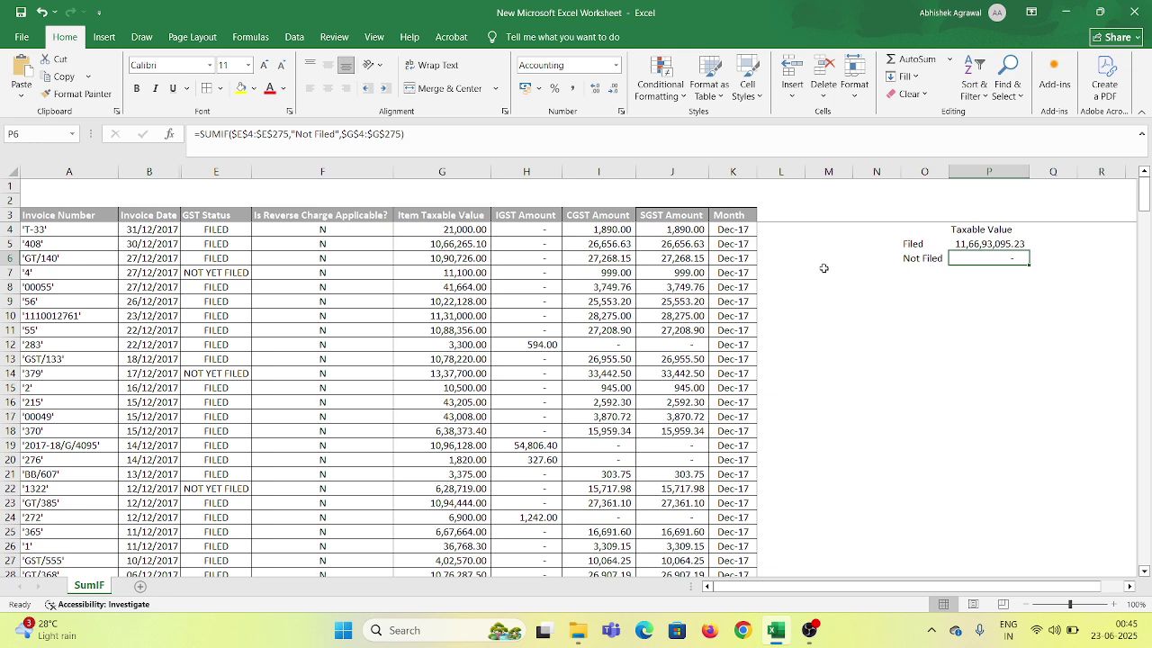
# Change the criteria in the P6 SUMIF formula to "Not Yet Filed"
pyautogui.press('F2')
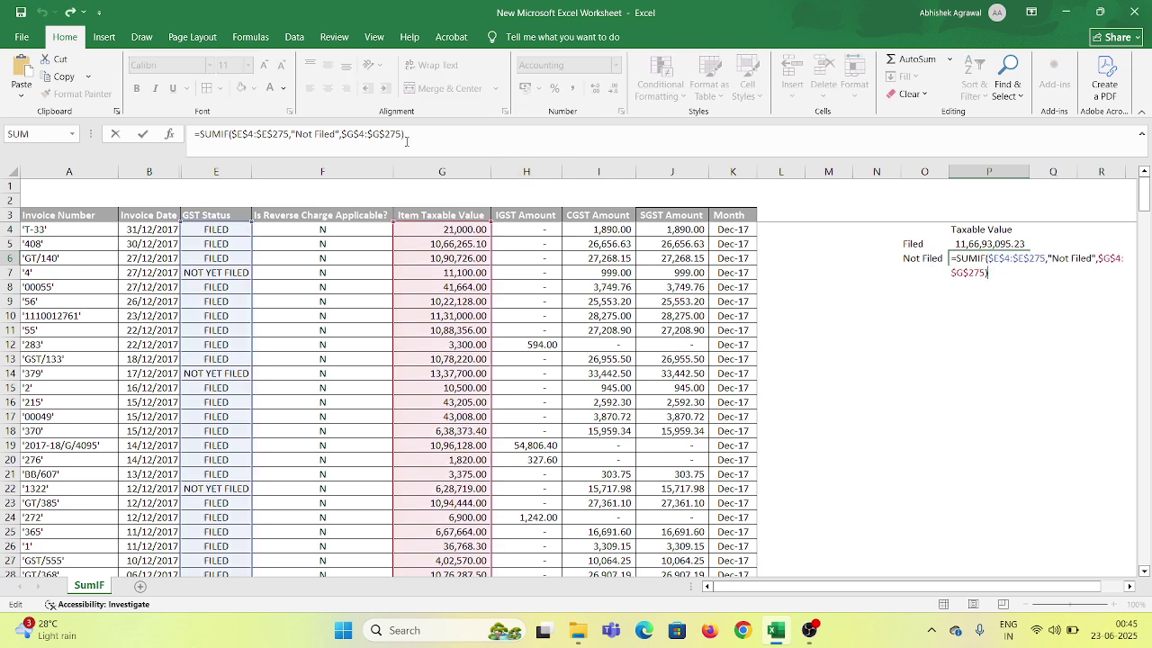
pyautogui.click(307, 134)
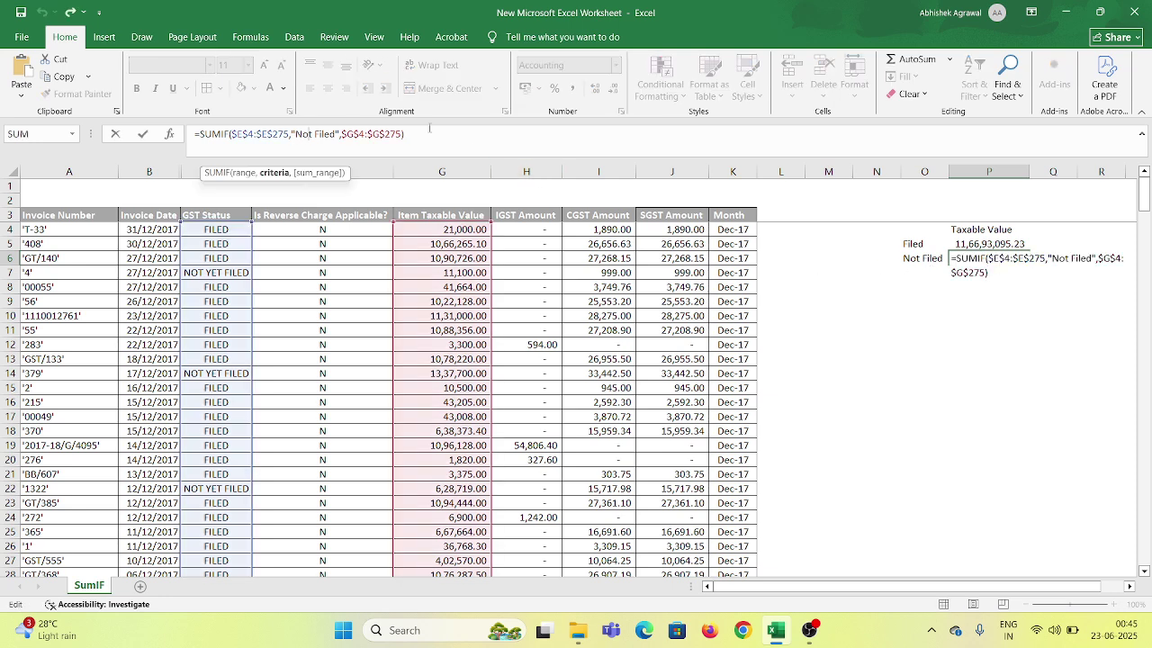
pyautogui.write('Yet')
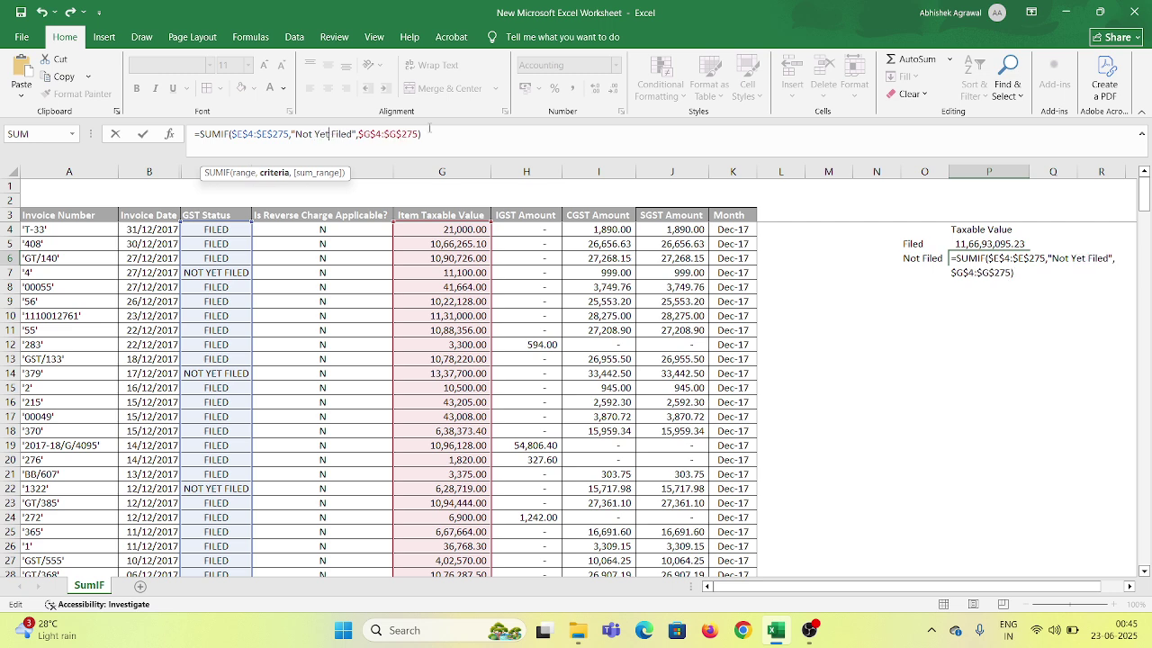
pyautogui.press('Return')
# Total the Filed and Not Filed taxable values in P7 with =SUM(P5:P6) and make the total bold
pyautogui.press('Up')
pyautogui.press('Up')
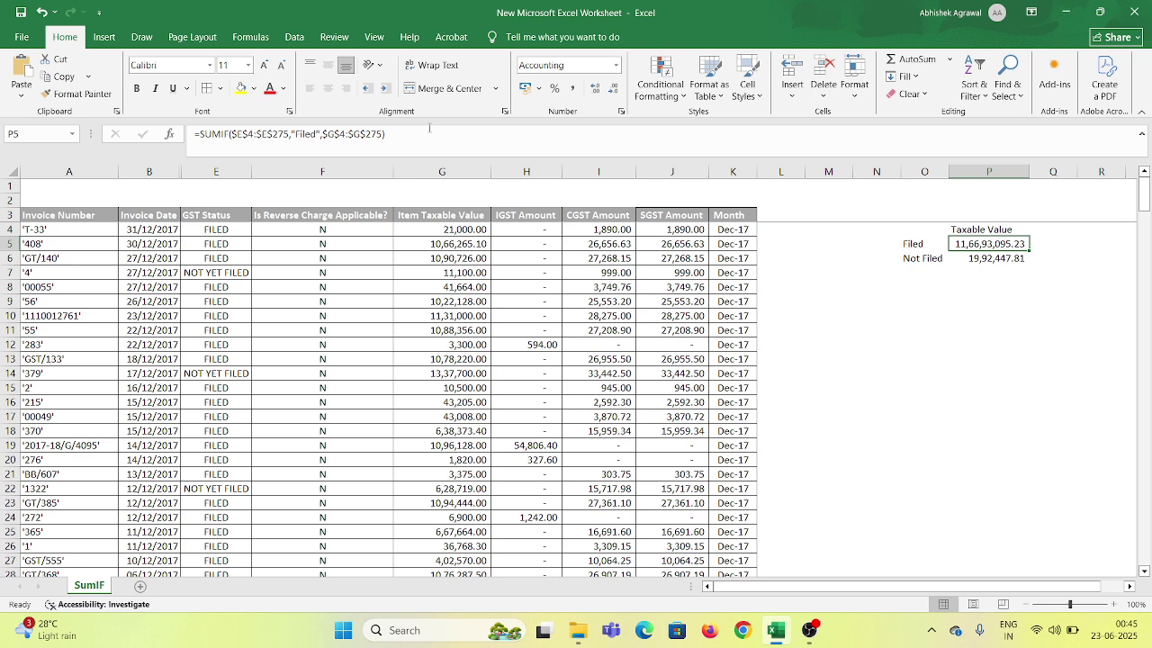
pyautogui.hotkey('shift', 'Down')
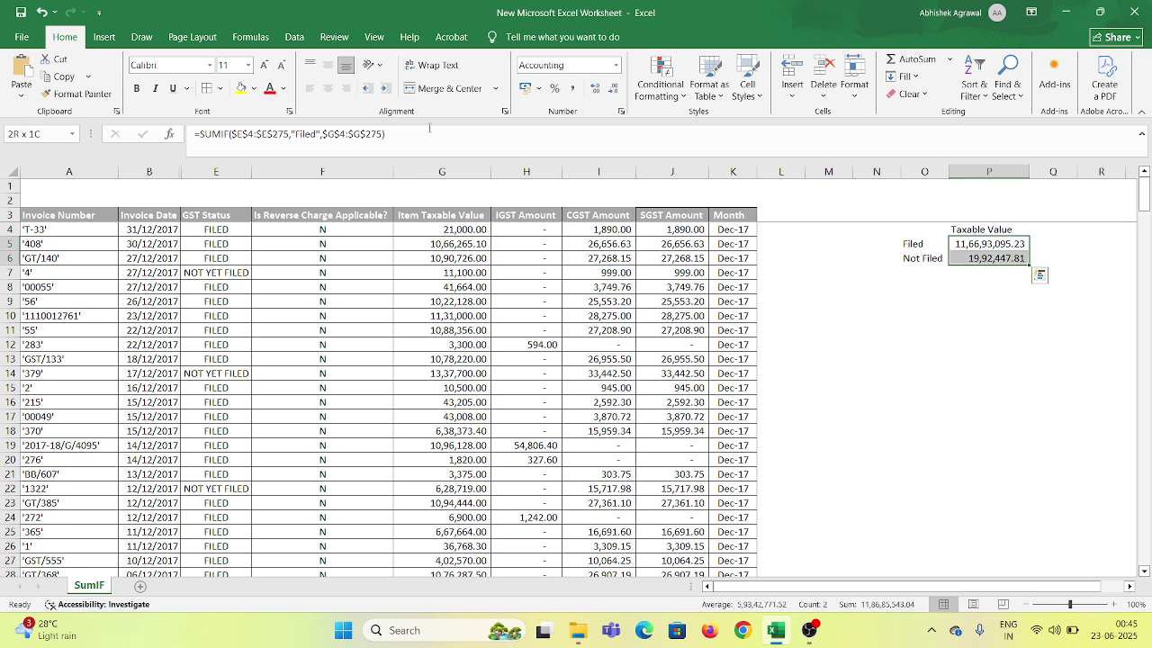
pyautogui.press('Down')
pyautogui.press('Down')
pyautogui.hotkey('alt', '=')
pyautogui.press('Return')
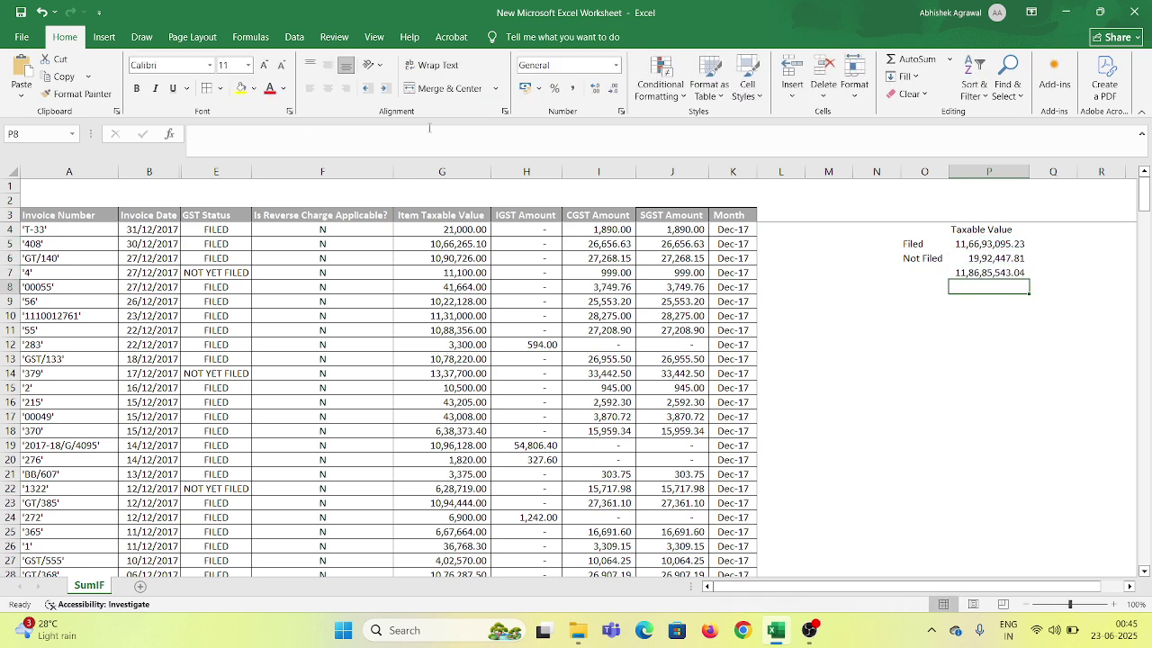
pyautogui.press('Up')
pyautogui.hotkey('ctrl', 'b')
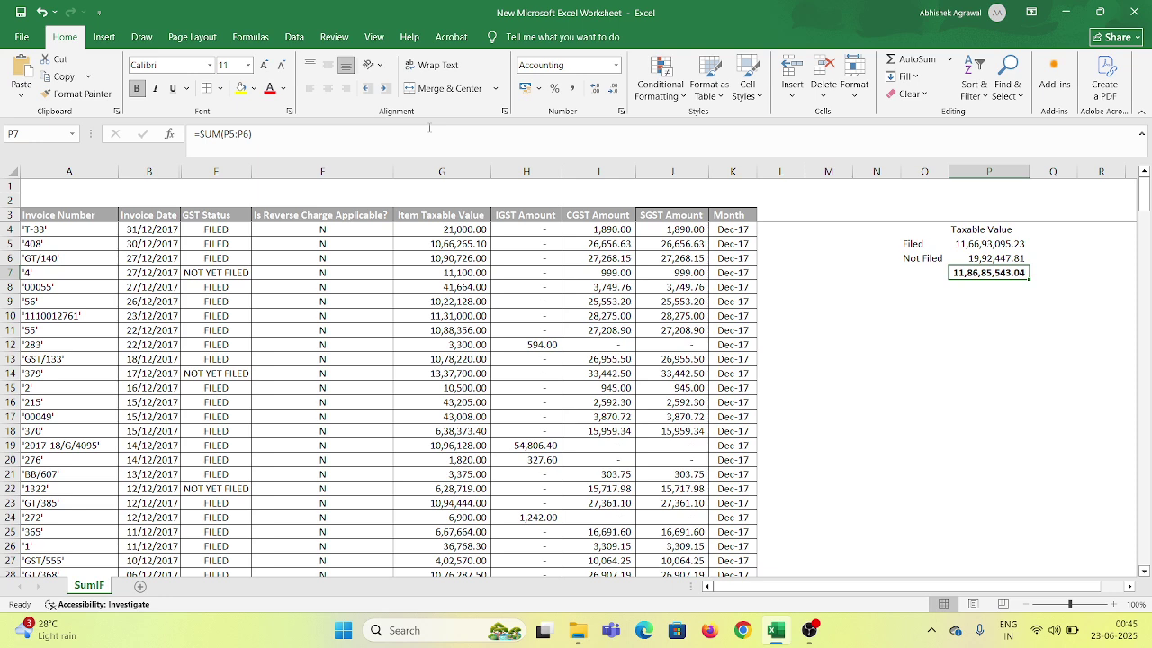
# Check the sum of the Item Taxable Value cells G4:G275 against the total in P7
pyautogui.press('Left')
pyautogui.press('Left')
pyautogui.press('Left')
pyautogui.press('Left')
pyautogui.press('Left')
pyautogui.press('Left')
pyautogui.press('Left')
pyautogui.press('Left')
pyautogui.press('Left')
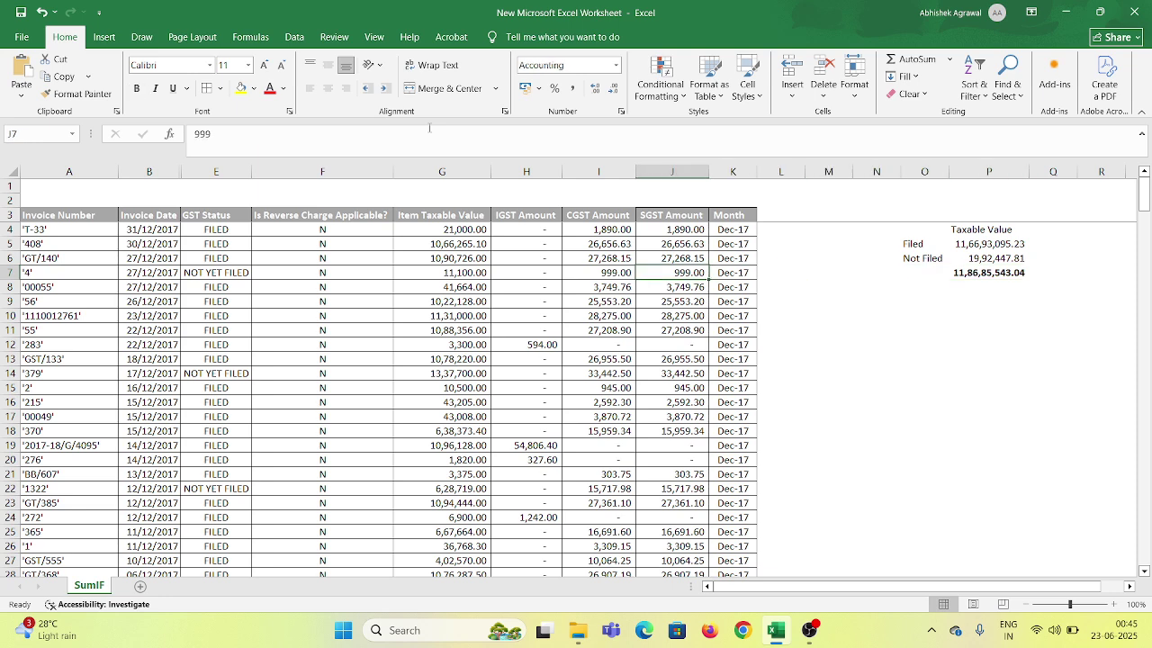
pyautogui.hotkey('ctrl', 'Up')
pyautogui.press('Down')
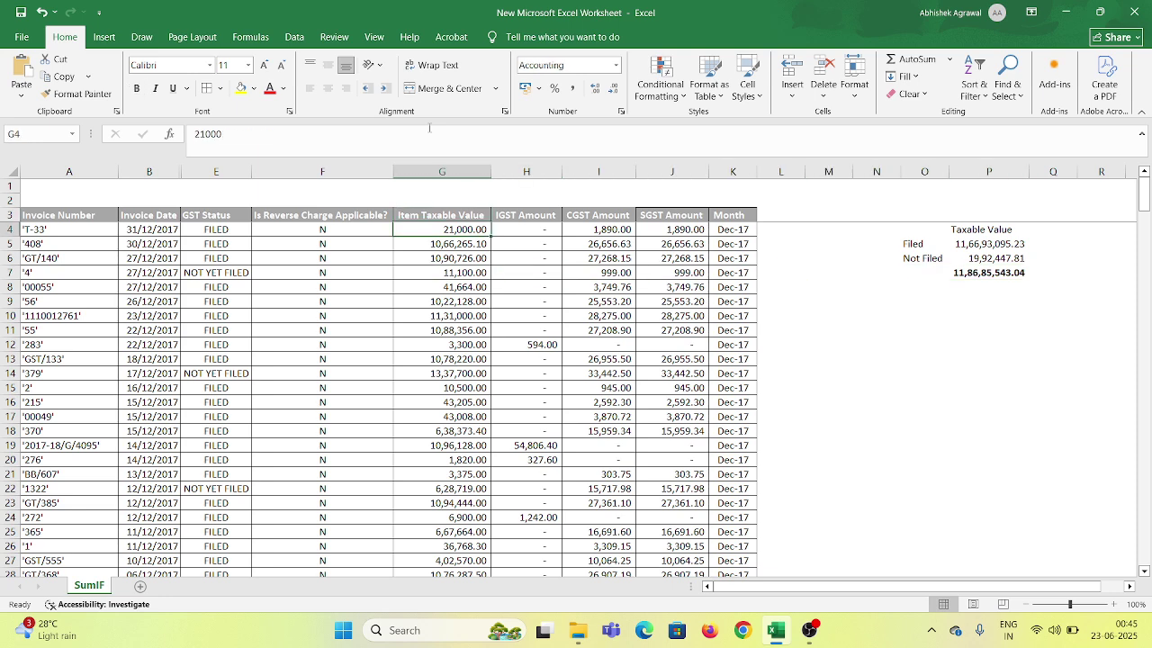
pyautogui.hotkey('ctrl', 'shift', 'Down')
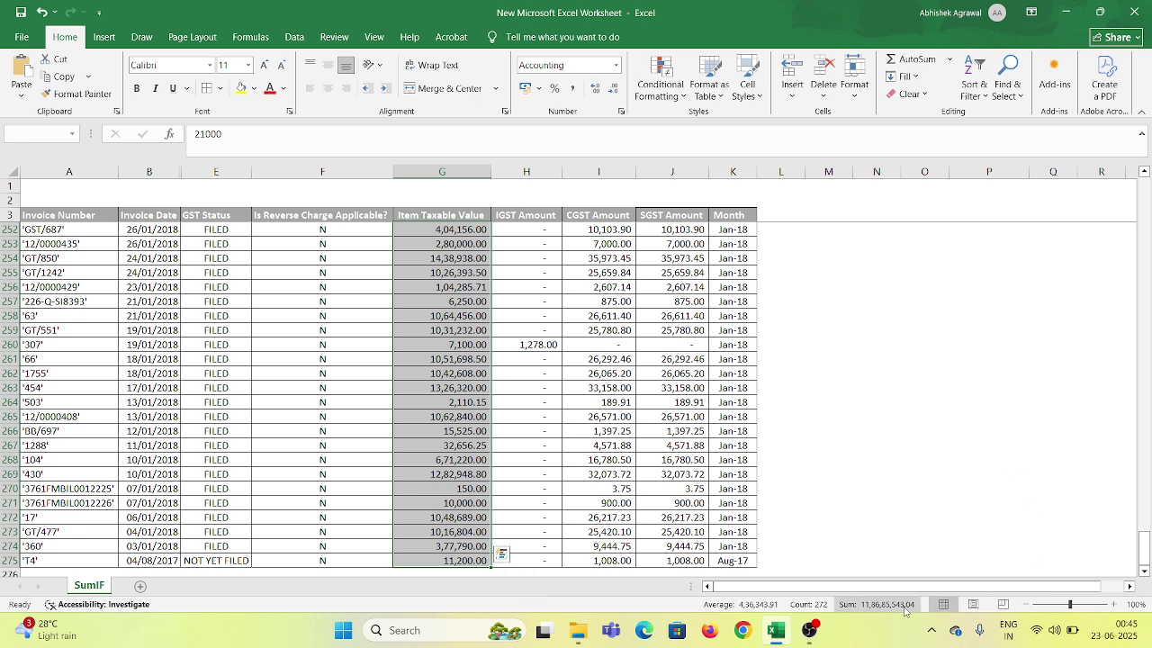
pyautogui.press('Up')
pyautogui.press('Down')
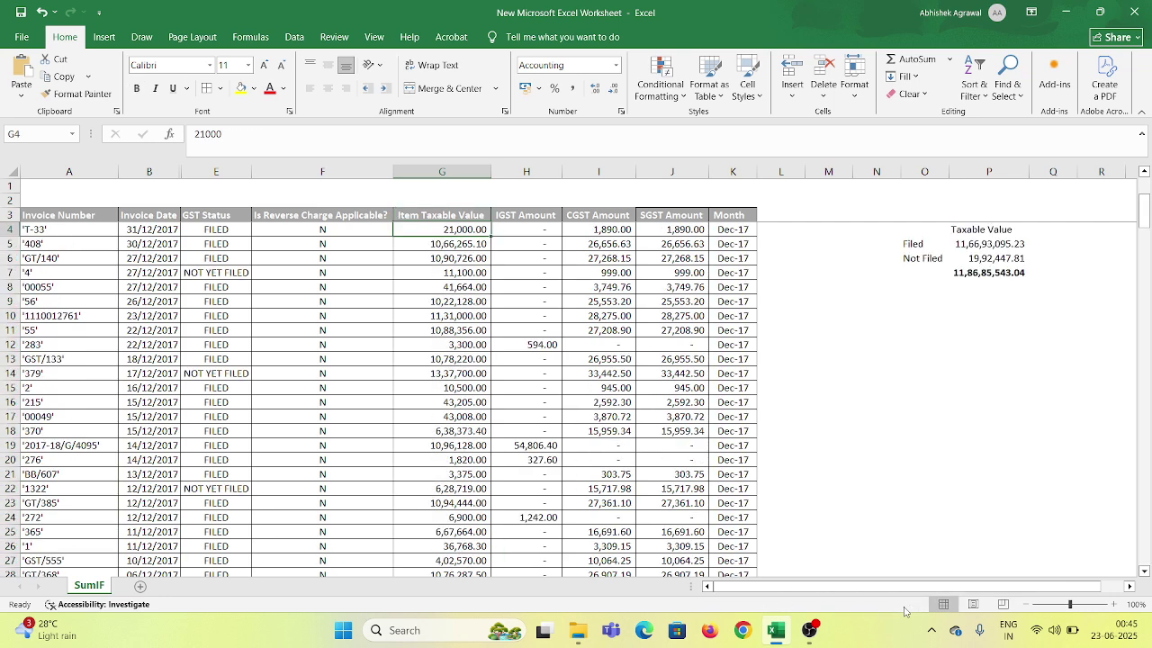
# Turn on filtering for the whole invoice table, including its header row 3
pyautogui.press('Up')
pyautogui.hotkey('ctrl', 'Left')
pyautogui.hotkey('ctrl', 'shift', 'Right')
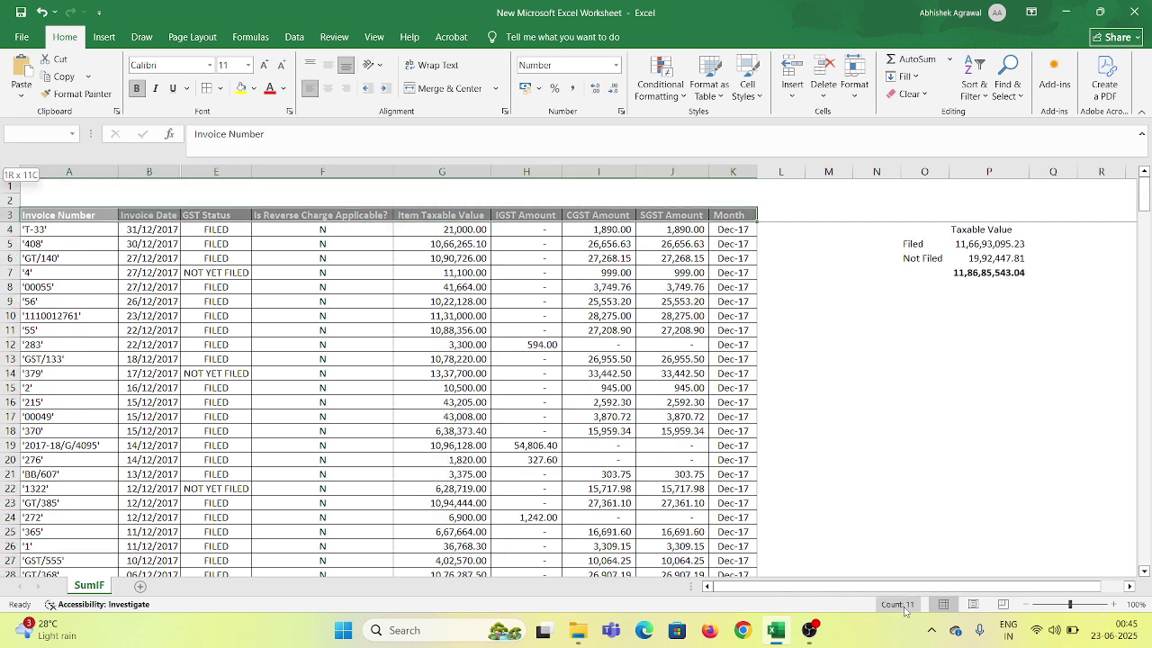
pyautogui.hotkey('ctrl', 'shift', 'Down')
pyautogui.hotkey('ctrl', 'shift', 'l')
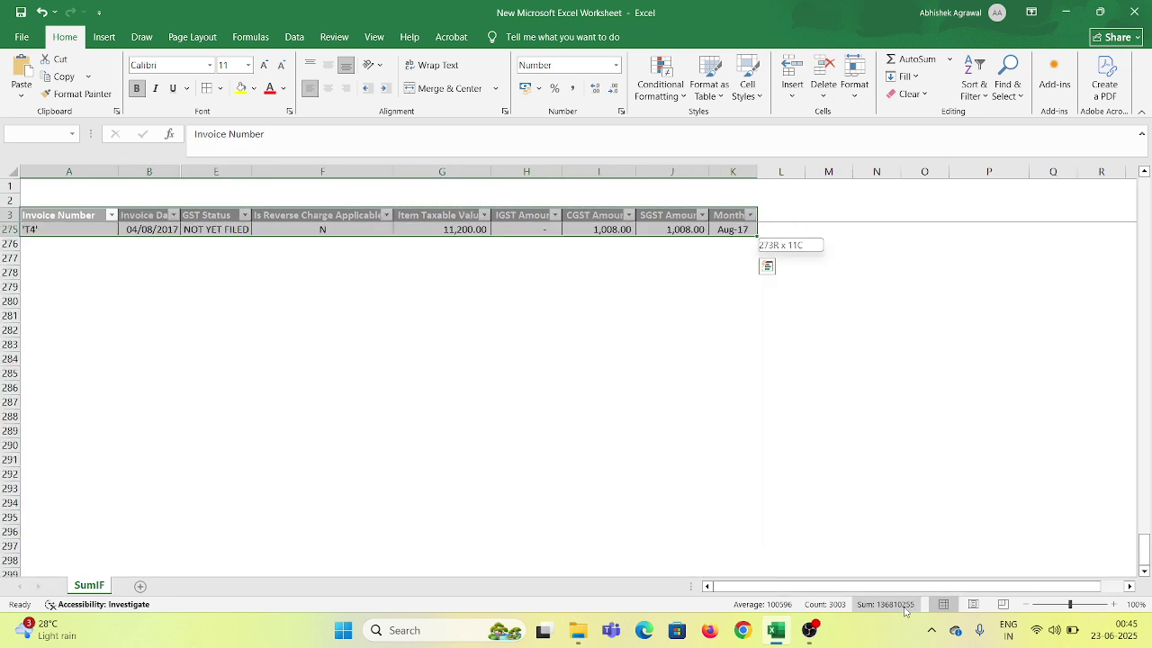
# Filter the GST Status column to show only the FILED invoices
pyautogui.hotkey('ctrl', 'Home')
pyautogui.press('Right')
pyautogui.press('Right')
pyautogui.press('Right')
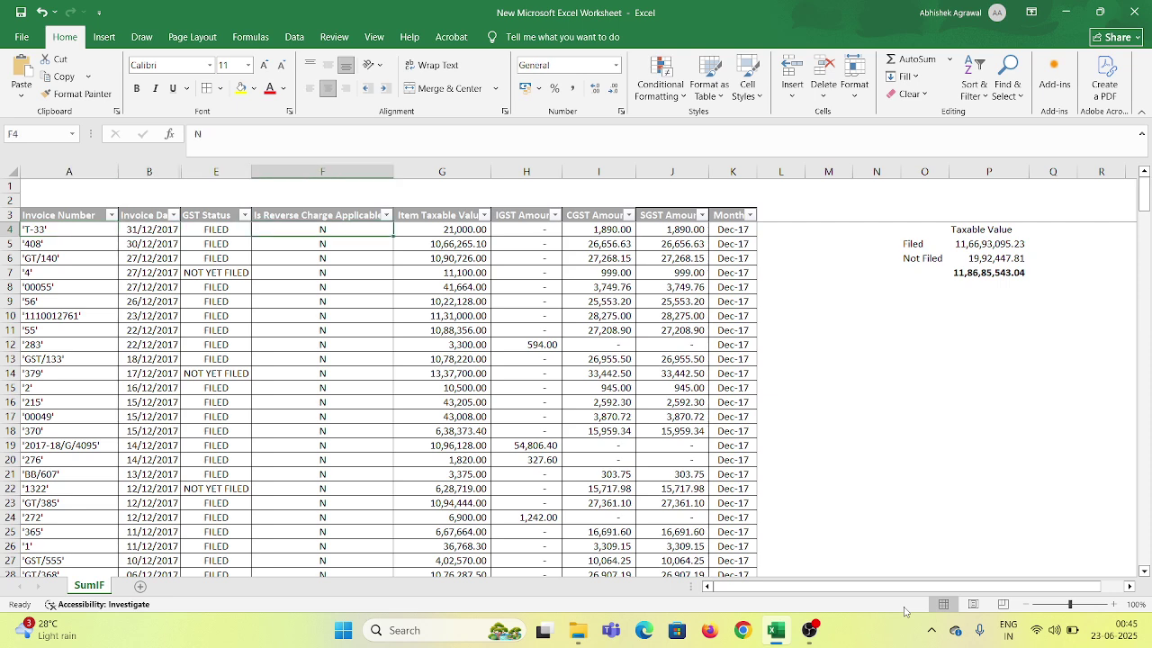
pyautogui.press('Up')
pyautogui.press('Left')
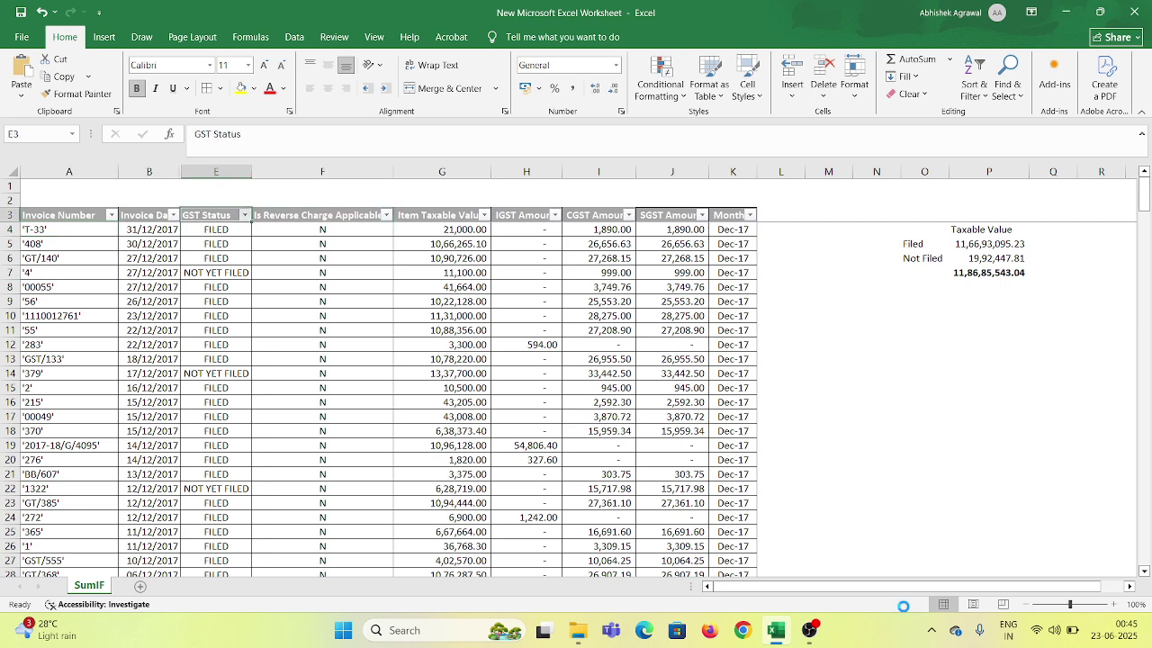
pyautogui.hotkey('alt', 'Down')
pyautogui.press('Down')
pyautogui.press('Down')
pyautogui.press('Down')
pyautogui.press('Down')
pyautogui.press('Down')
pyautogui.press('Down')
pyautogui.press('Down')
pyautogui.press('Down')
pyautogui.press('Down')
pyautogui.press('Down')
pyautogui.press('Down')
pyautogui.press('space')
pyautogui.press('Tab')
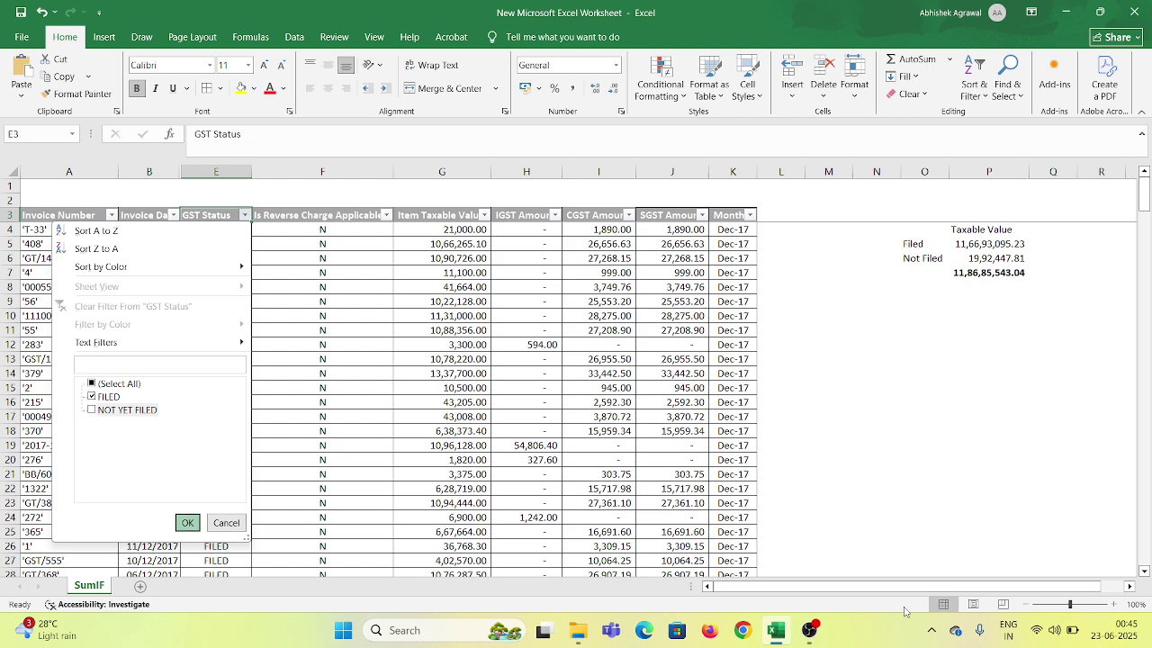
pyautogui.press('Return')
# Check the sum of the visible Item Taxable Value cells against the Filed amount in P5
pyautogui.press('Right')
pyautogui.press('Right')
pyautogui.press('Right')
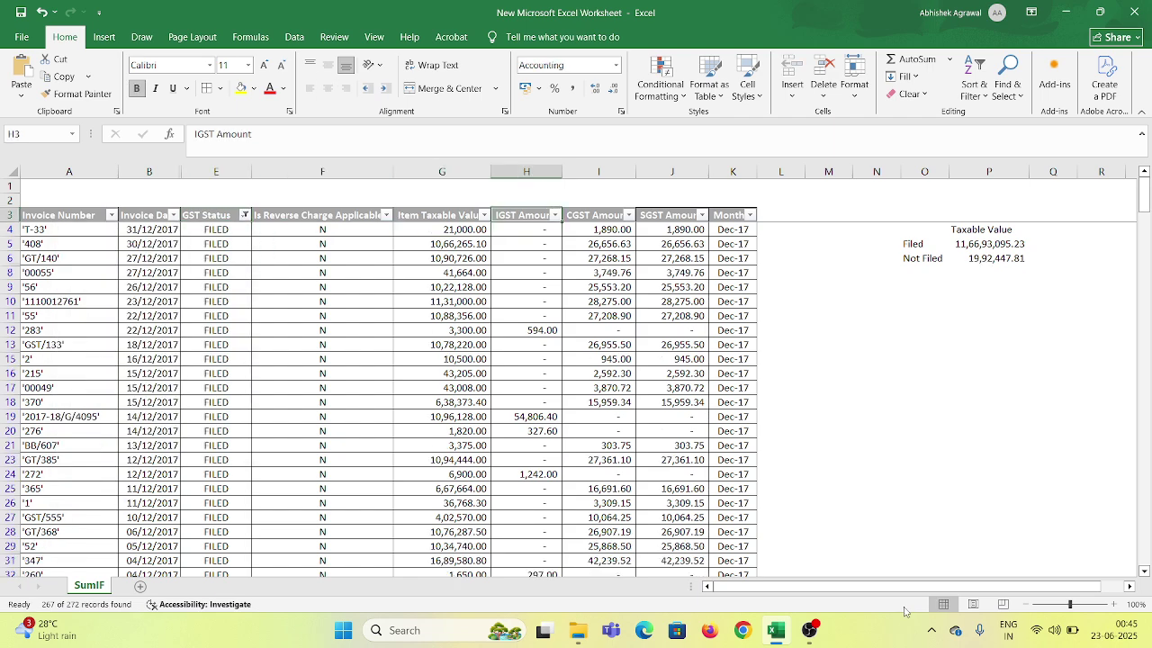
pyautogui.press('Left')
pyautogui.press('Down')
pyautogui.hotkey('ctrl', 'shift', 'Down')
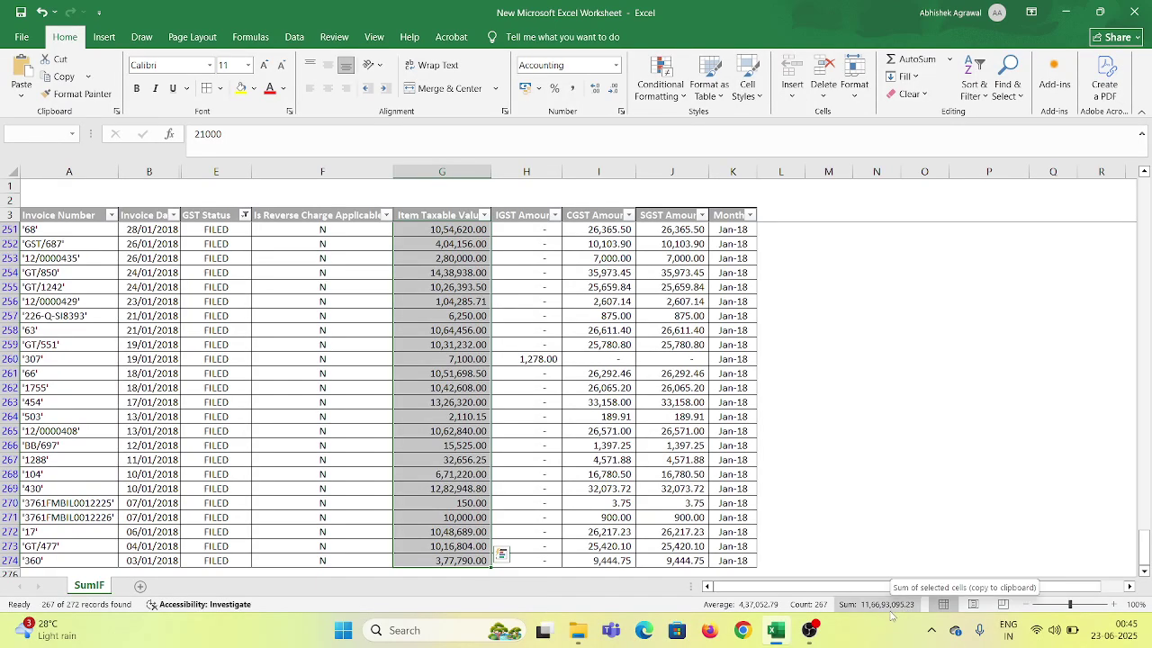
pyautogui.press('Down')
pyautogui.press('Up')
pyautogui.press('Down')
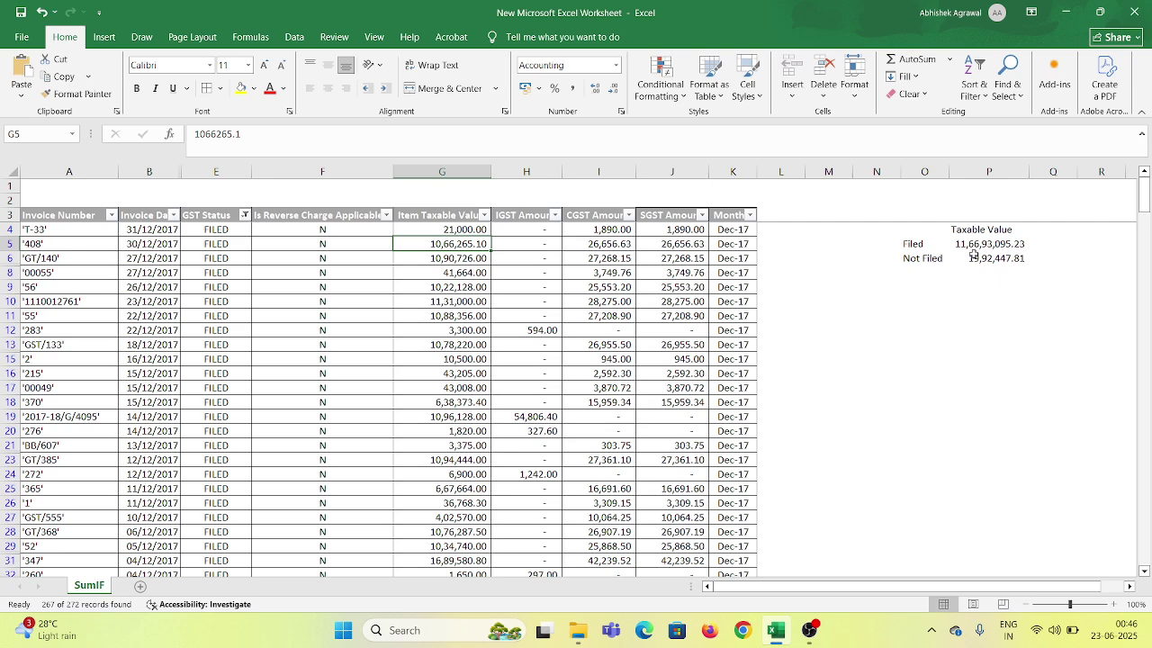
# Filter the GST Status column to show only NOT YET FILED and select the first four visible taxable values
pyautogui.click(244, 216)
pyautogui.click(108, 397)
pyautogui.click(126, 410)
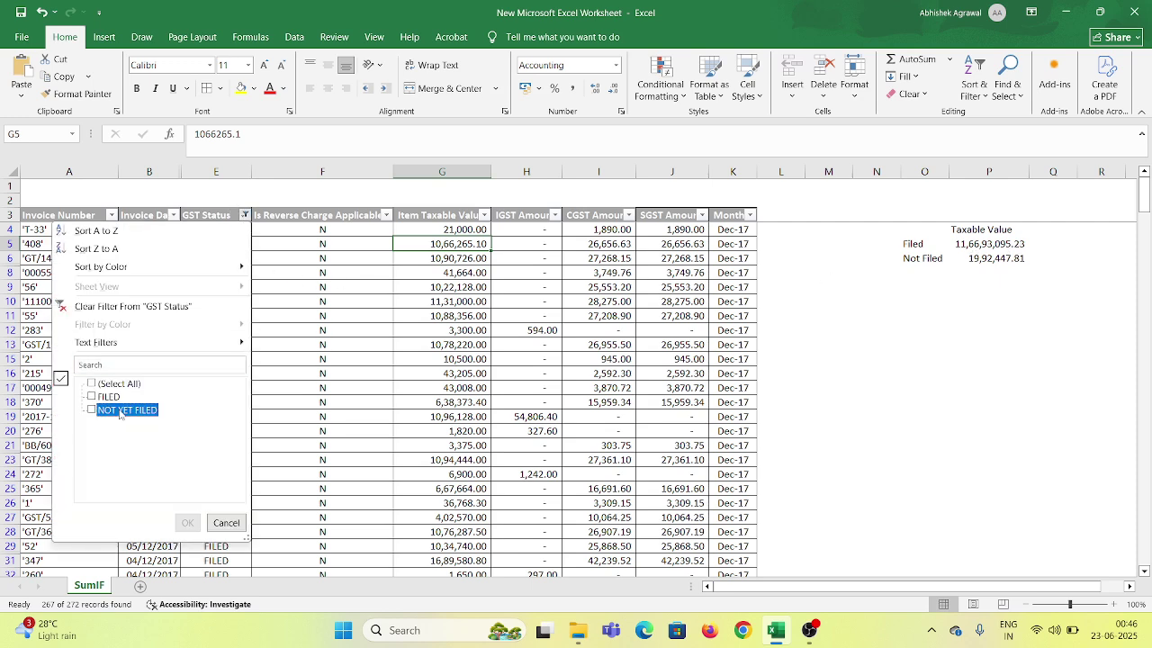
pyautogui.click(187, 522)
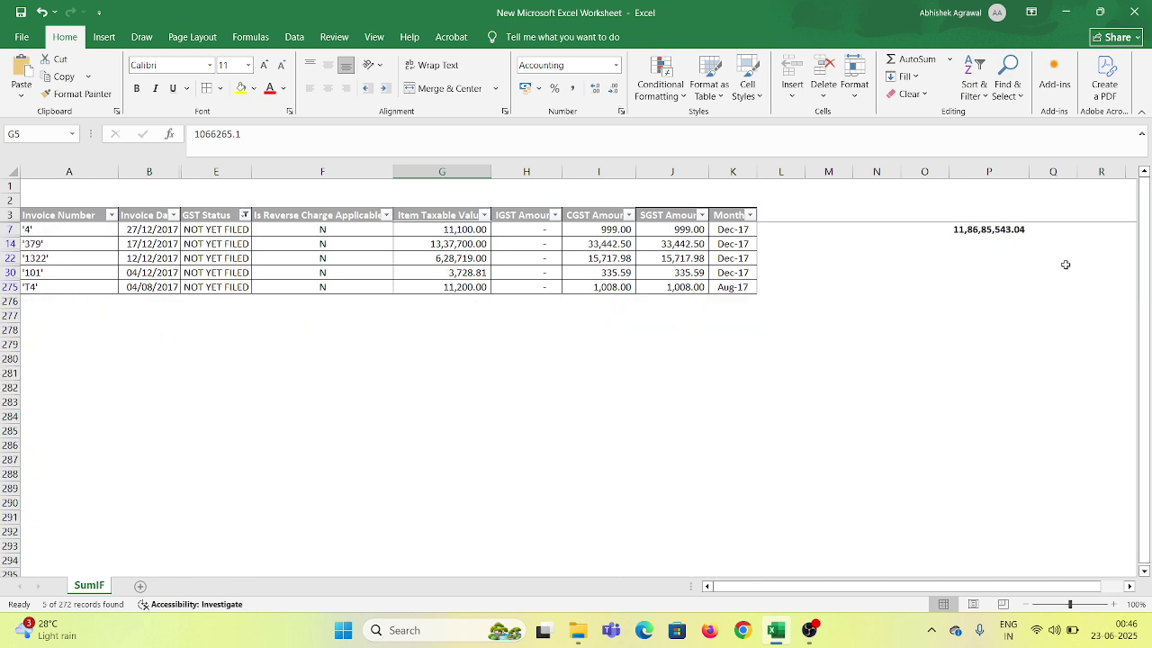
pyautogui.moveTo(472, 231); pyautogui.dragTo(468, 274)
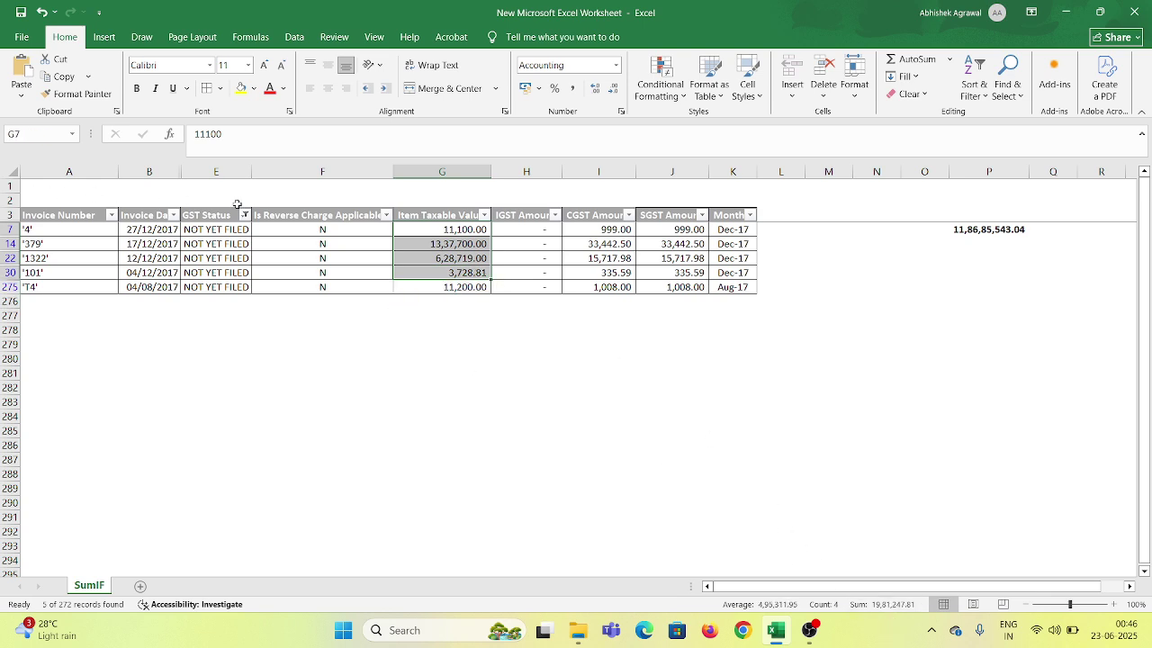
# Clear the GST Status filter and select the total in P7
pyautogui.click(244, 217)
pyautogui.click(99, 305)
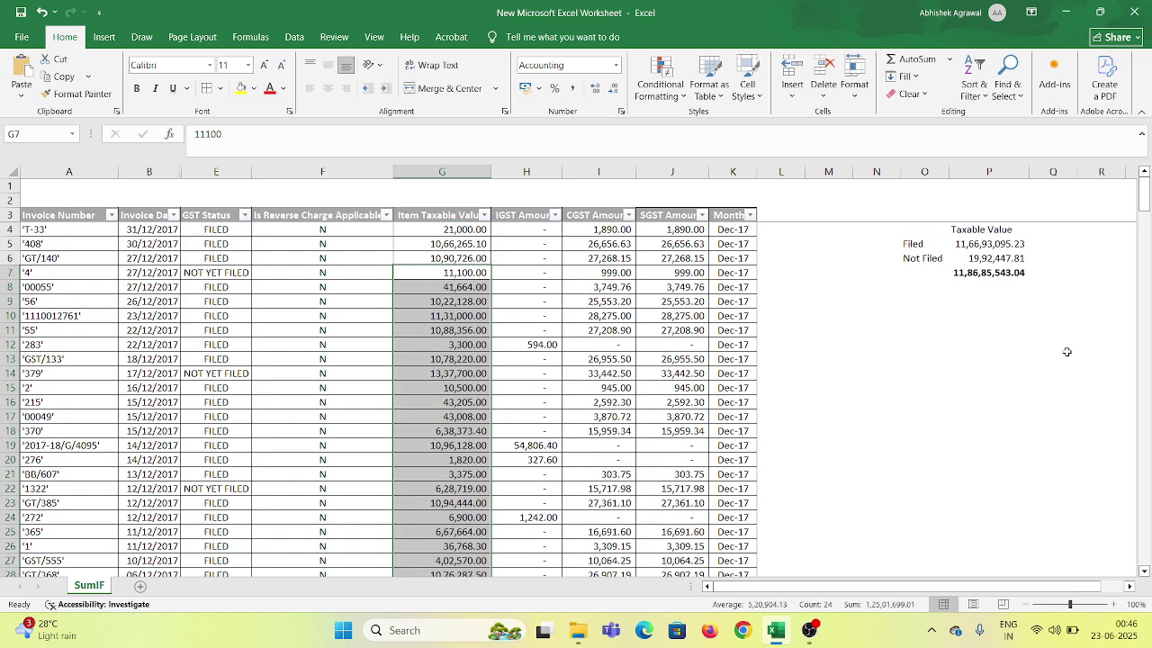
pyautogui.click(988, 269)
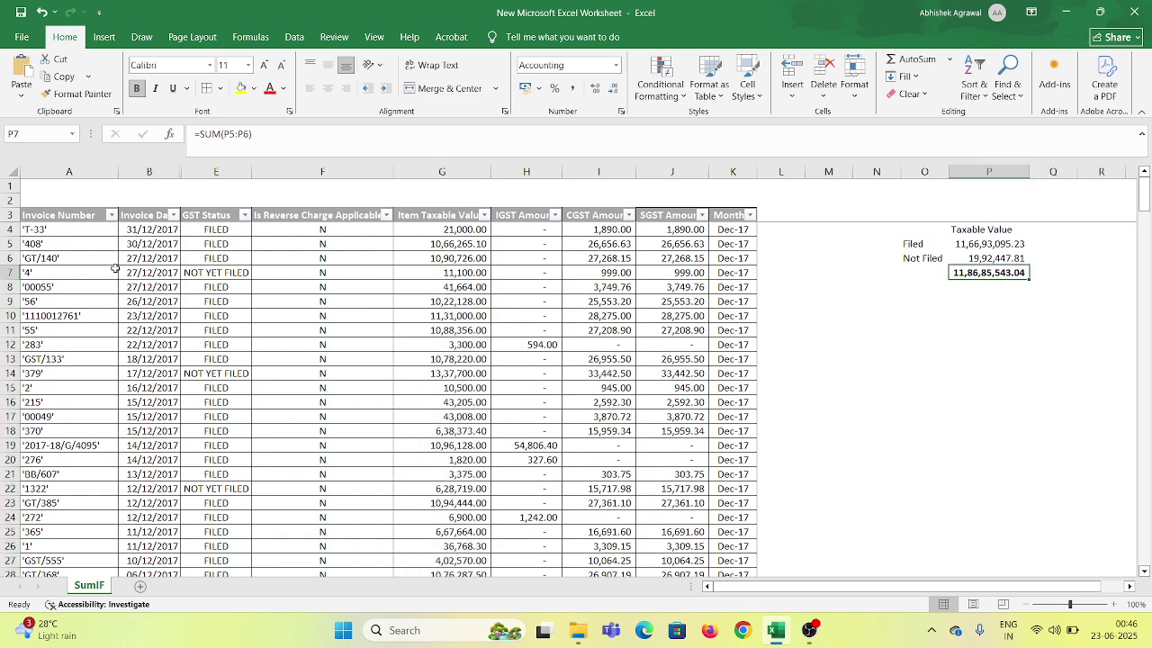
# Undo the filter clearing and check the sum of all visible NOT YET FILED Item Taxable Value cells
pyautogui.hotkey('ctrl', 'z')
pyautogui.moveTo(476, 230); pyautogui.dragTo(472, 281)
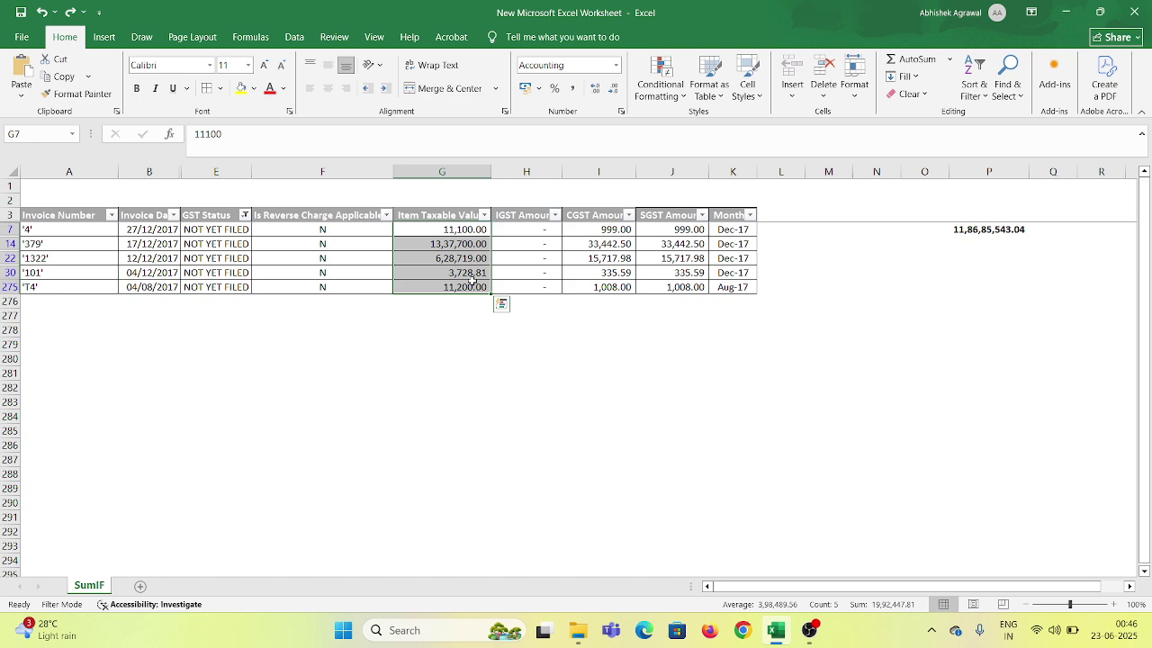
pyautogui.hotkey('alt', 'd')
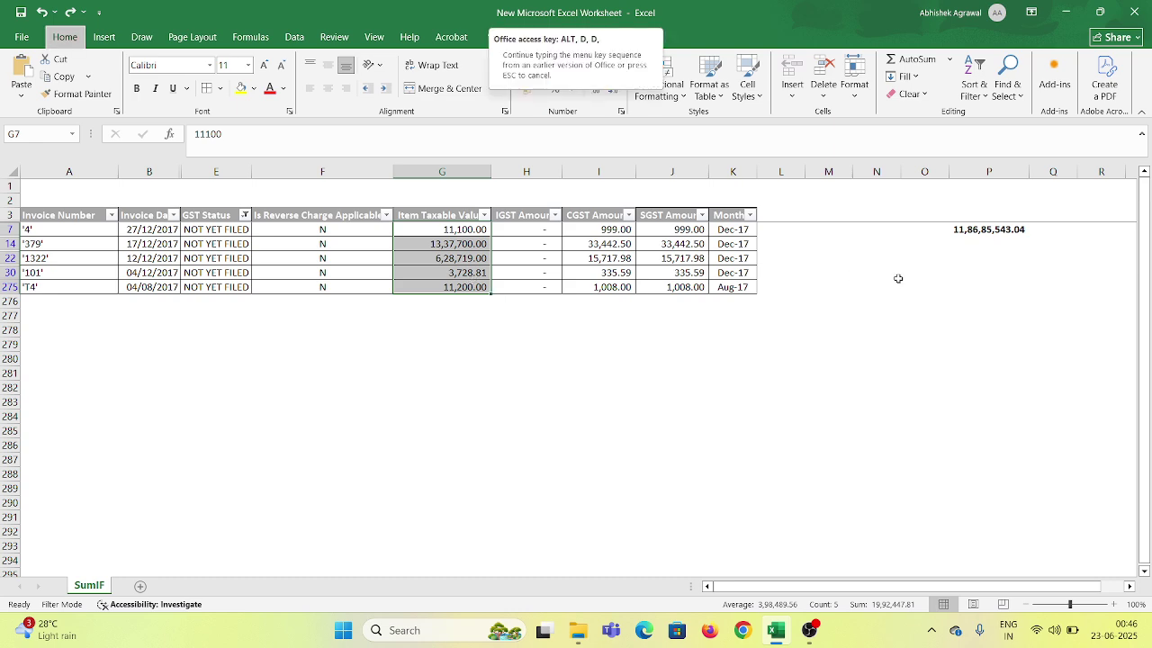
pyautogui.press('Escape')
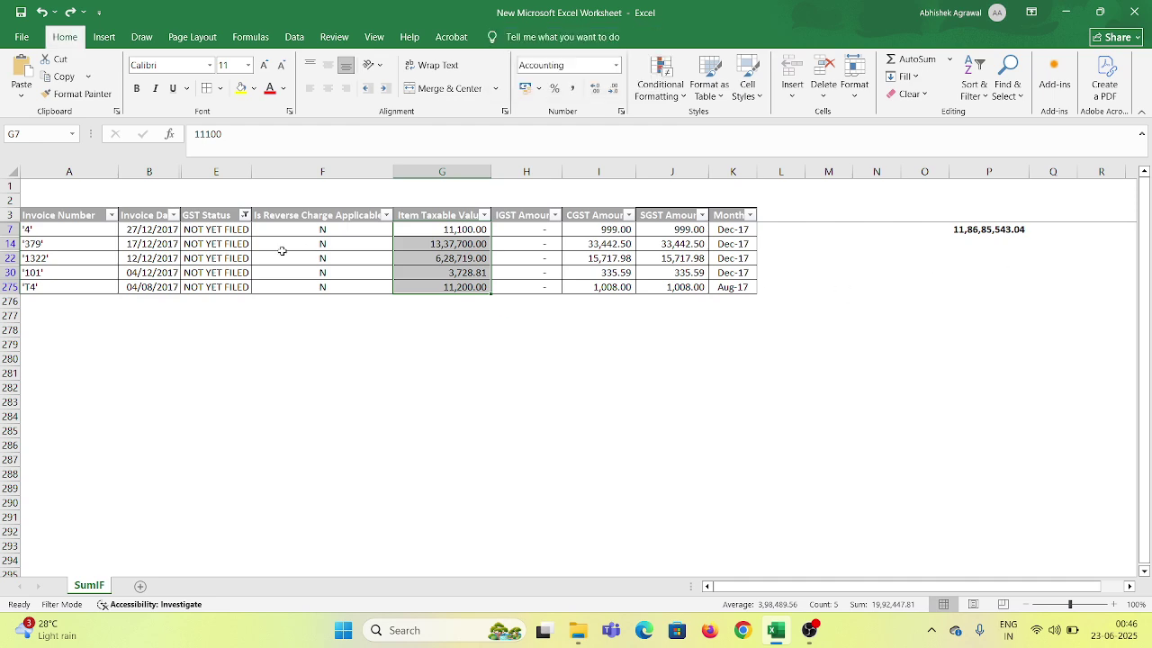
# Clear the GST Status filter and review the SUMIF results in the Taxable Value summary
pyautogui.click(245, 214)
pyautogui.click(125, 303)
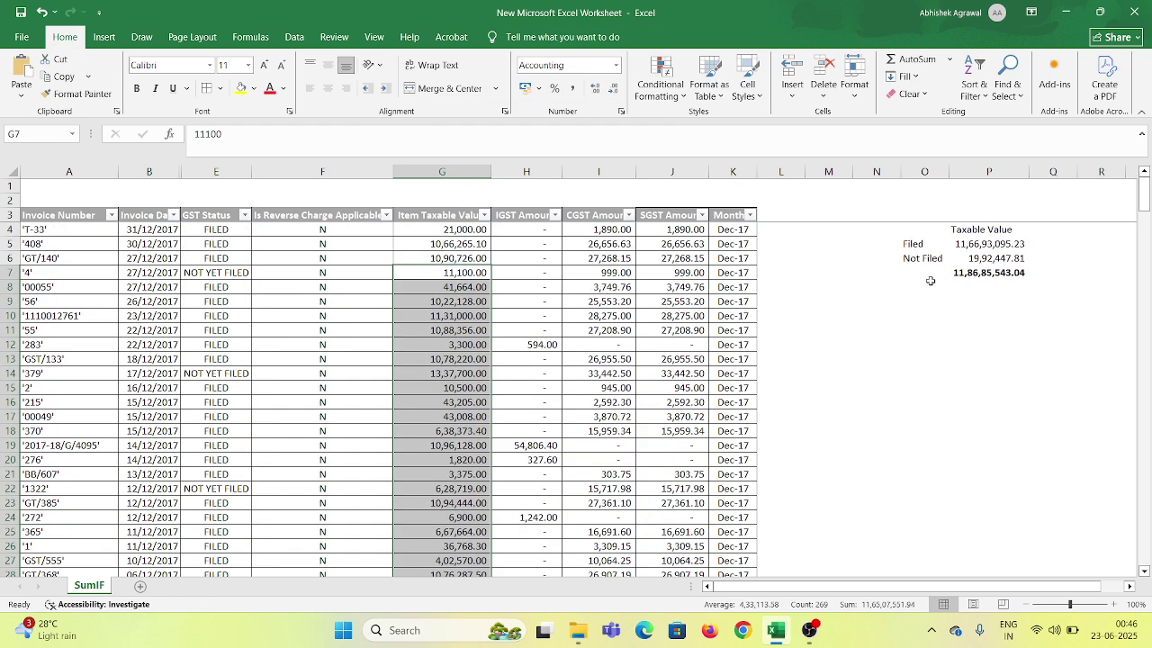
pyautogui.click(987, 270)
pyautogui.click(991, 255)
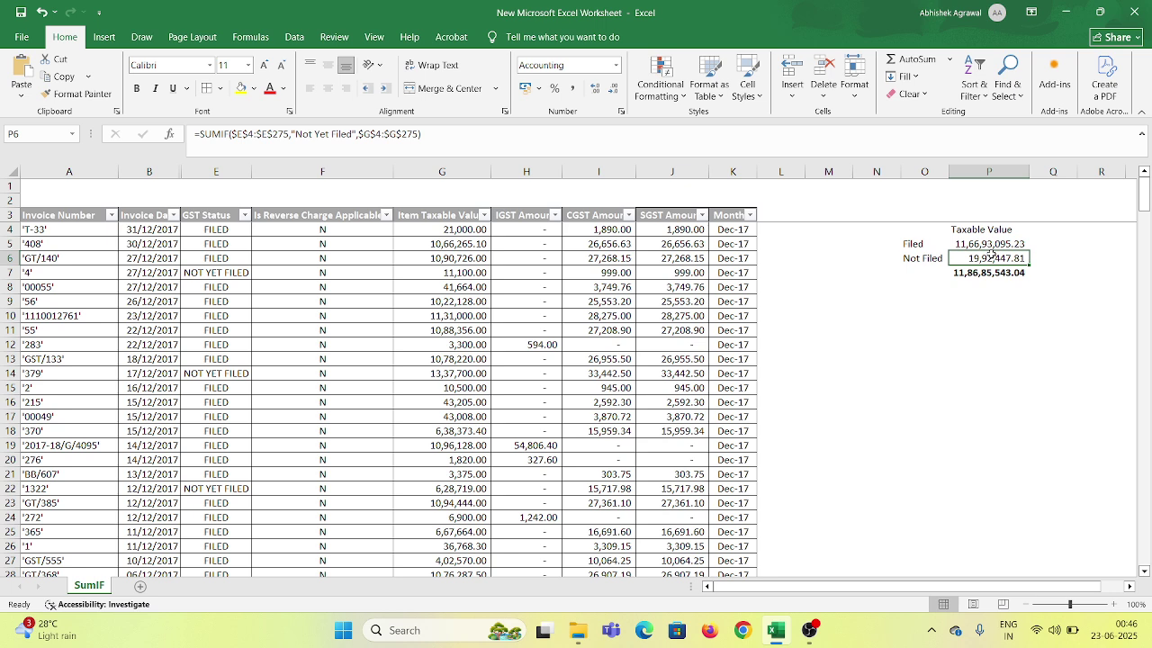
pyautogui.moveTo(981, 238)
pyautogui.mouseDown()
pyautogui.moveTo(978, 262)
pyautogui.moveTo(988, 231)
pyautogui.moveTo(987, 256)
pyautogui.mouseUp()
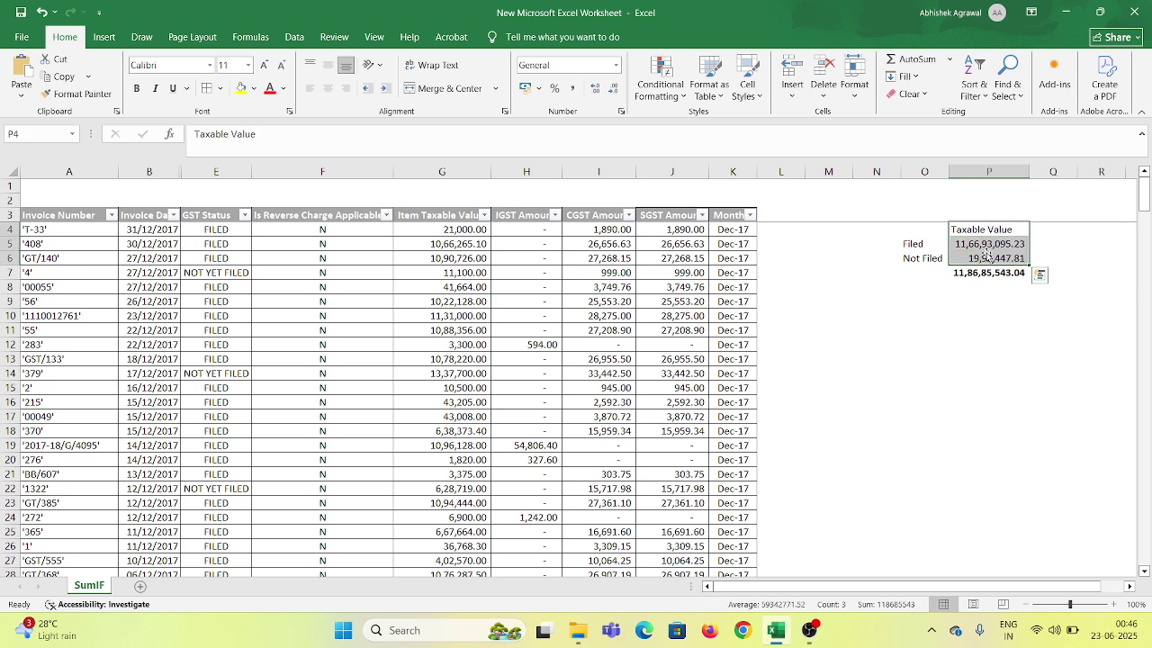
# Add the headings IGST, CGST and SGST in Q4, R4 and S4, beside Taxable Value
pyautogui.click(1047, 227)
pyautogui.write('IGST')
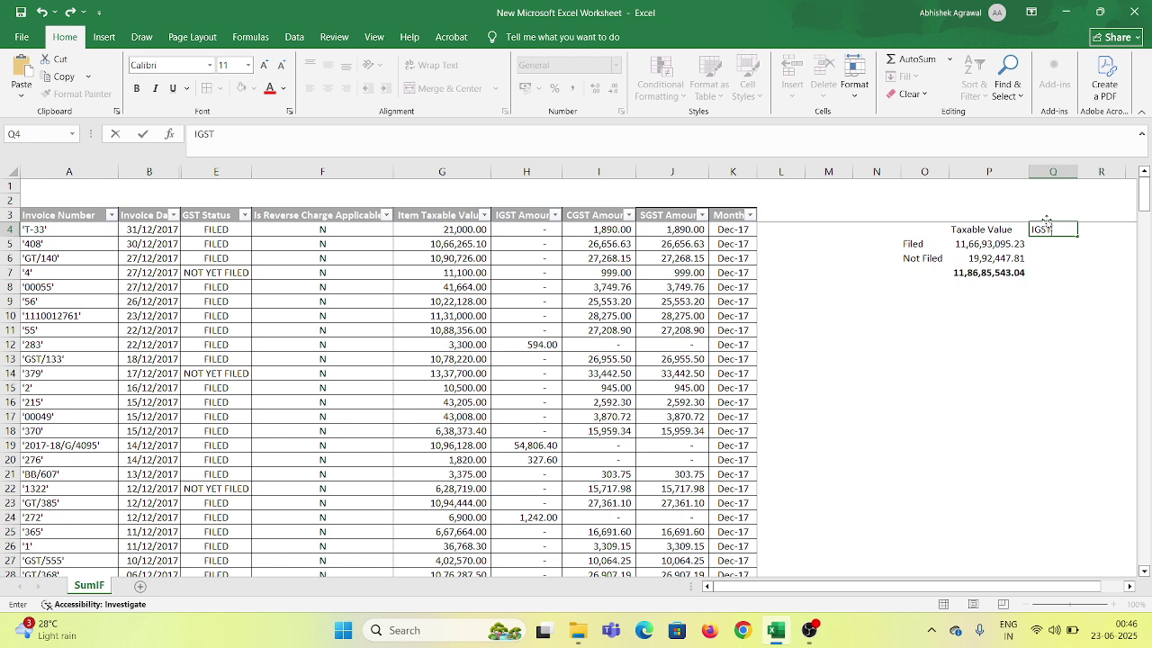
pyautogui.press('Tab')
pyautogui.write('CGST')
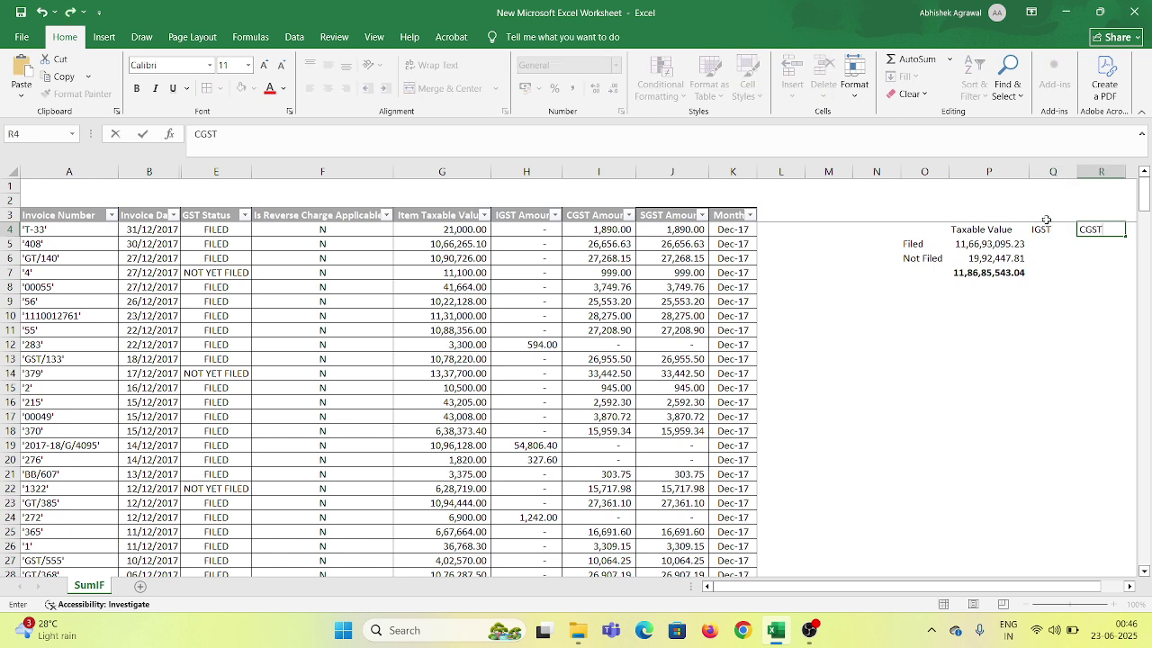
pyautogui.press('Tab')
pyautogui.write('SGST')
pyautogui.press('Down')
pyautogui.press('Down')
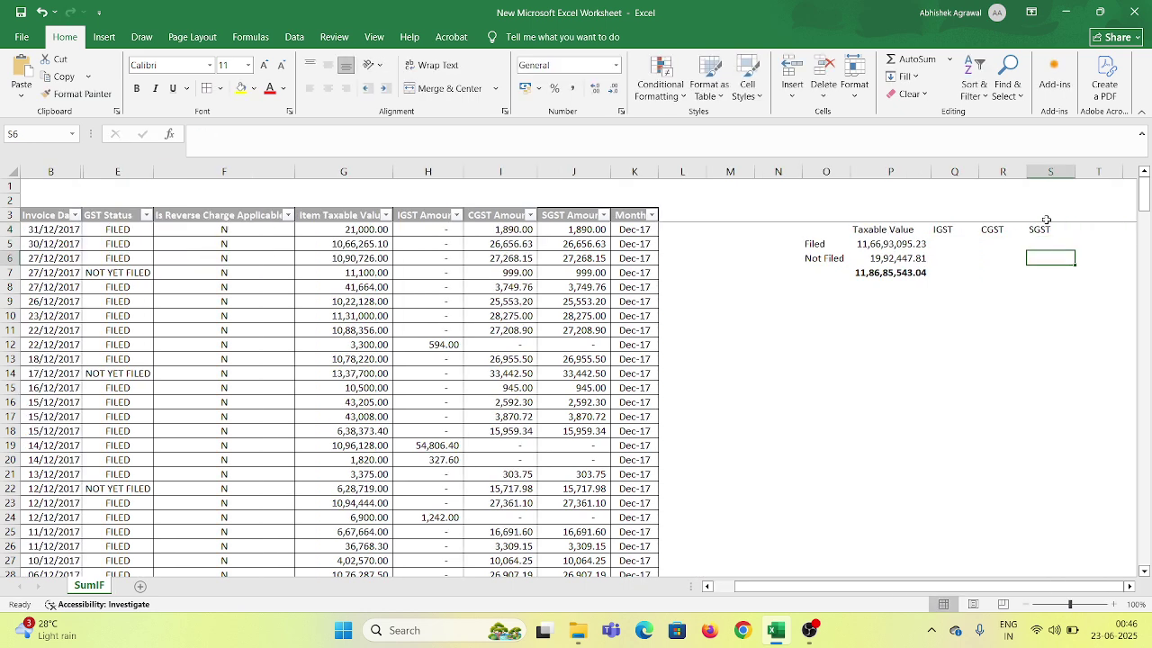
# Fill the Filed and Not Filed SUMIF formulas from P5:P6 across to the IGST, CGST and SGST columns, through S6
pyautogui.press('Up')
pyautogui.press('Up')
pyautogui.press('Left')
pyautogui.press('Left')
pyautogui.press('Left')
pyautogui.press('Down')
pyautogui.hotkey('shift', 'Down')
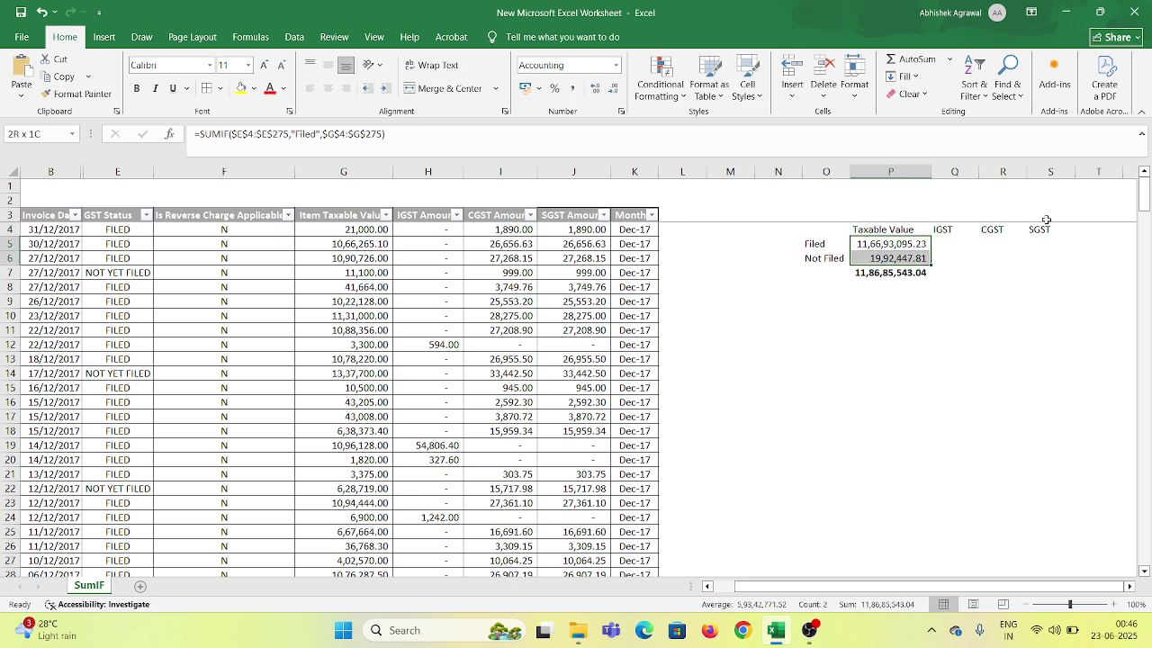
pyautogui.hotkey('shift', 'Right')
pyautogui.hotkey('shift', 'Right')
pyautogui.hotkey('shift', 'Right')
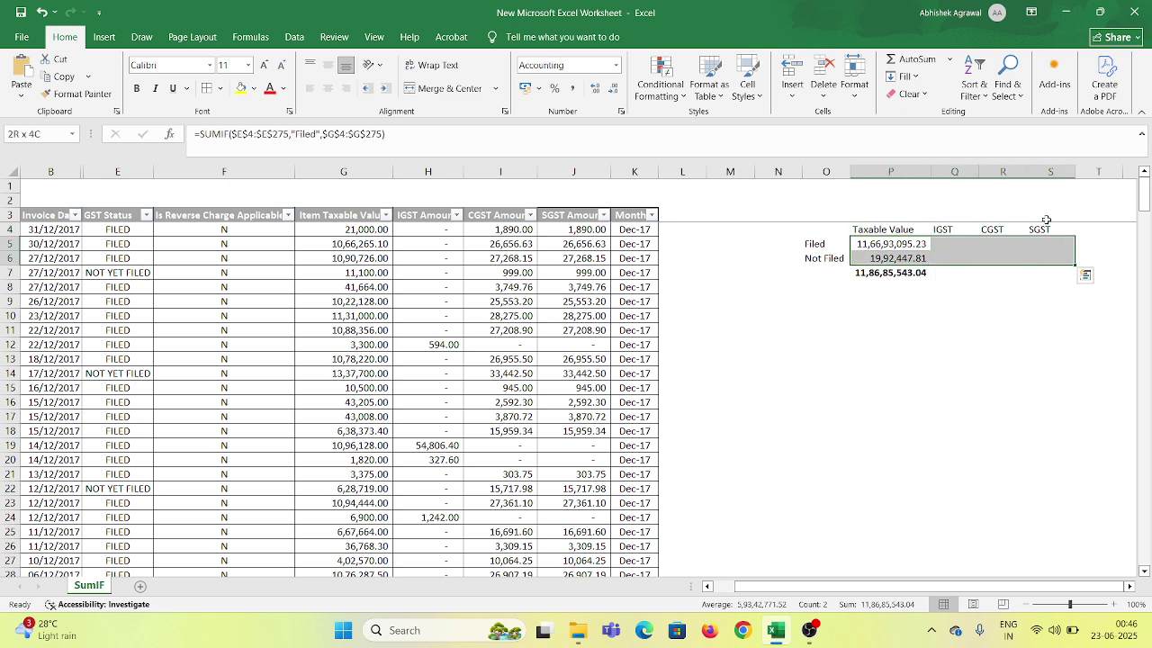
pyautogui.hotkey('ctrl', 'r')
pyautogui.hotkey('shift', 'BackSpace')
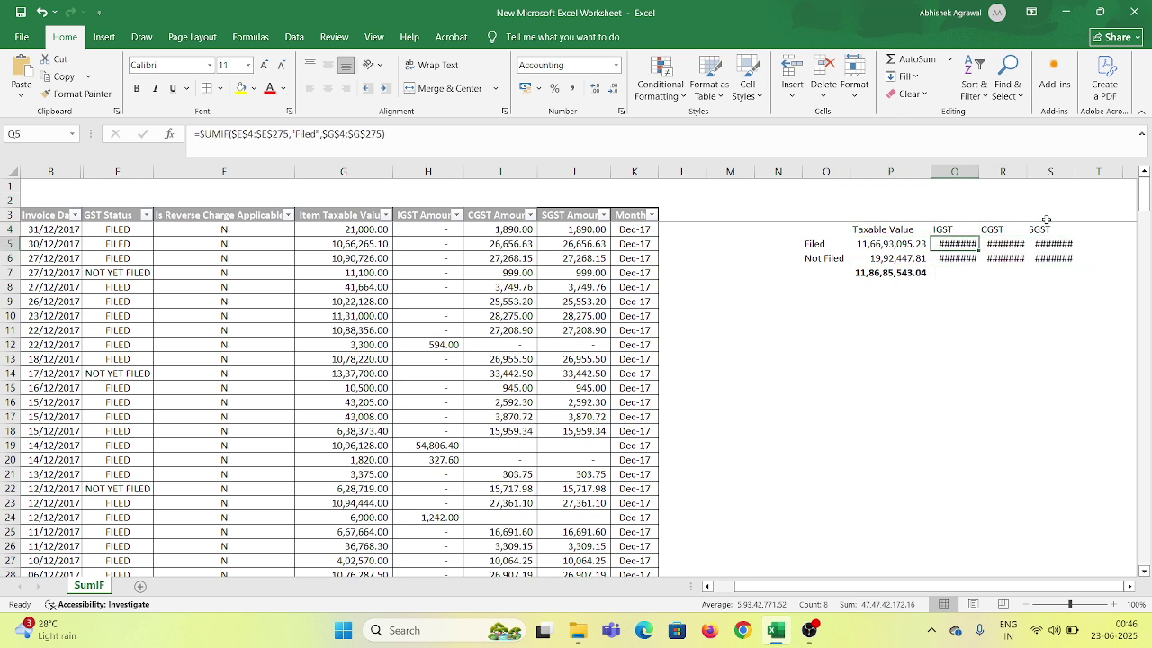
# AutoFit the widths of columns P to S to the summary values in rows 5 and 6
pyautogui.hotkey('shift', 'Right')
pyautogui.hotkey('shift', 'Right')
pyautogui.hotkey('shift', 'Right')
pyautogui.hotkey('shift', 'Down')
pyautogui.hotkey('shift', 'Down')
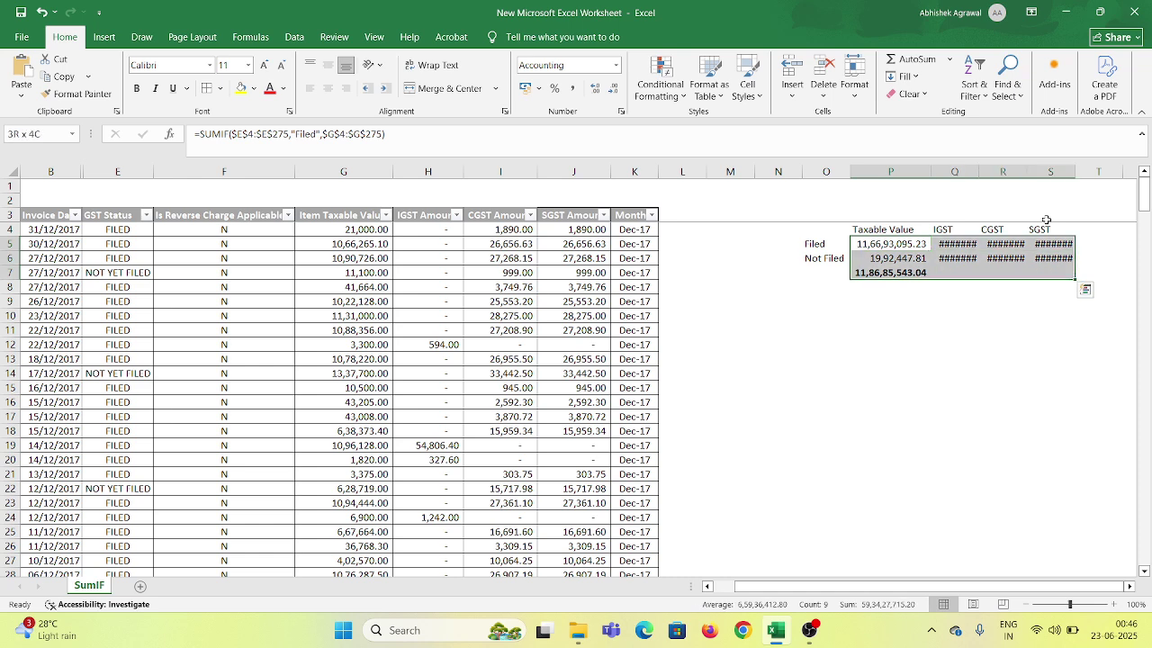
pyautogui.hotkey('shift', 'Up')
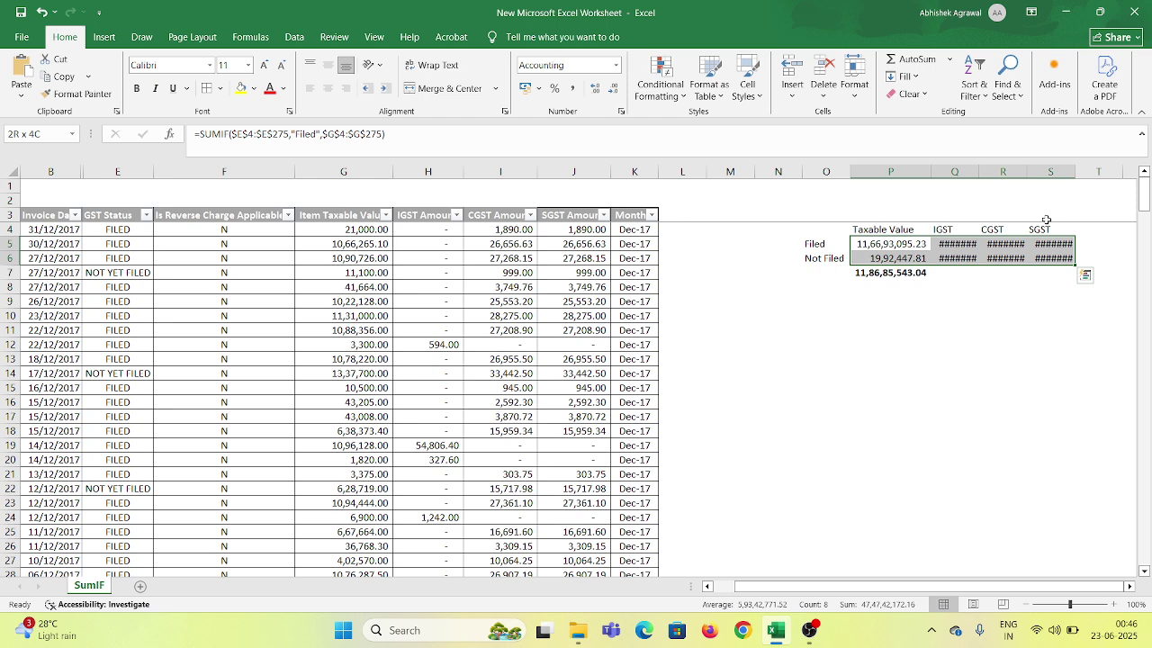
pyautogui.hotkey('alt', 'h')
pyautogui.press('o')
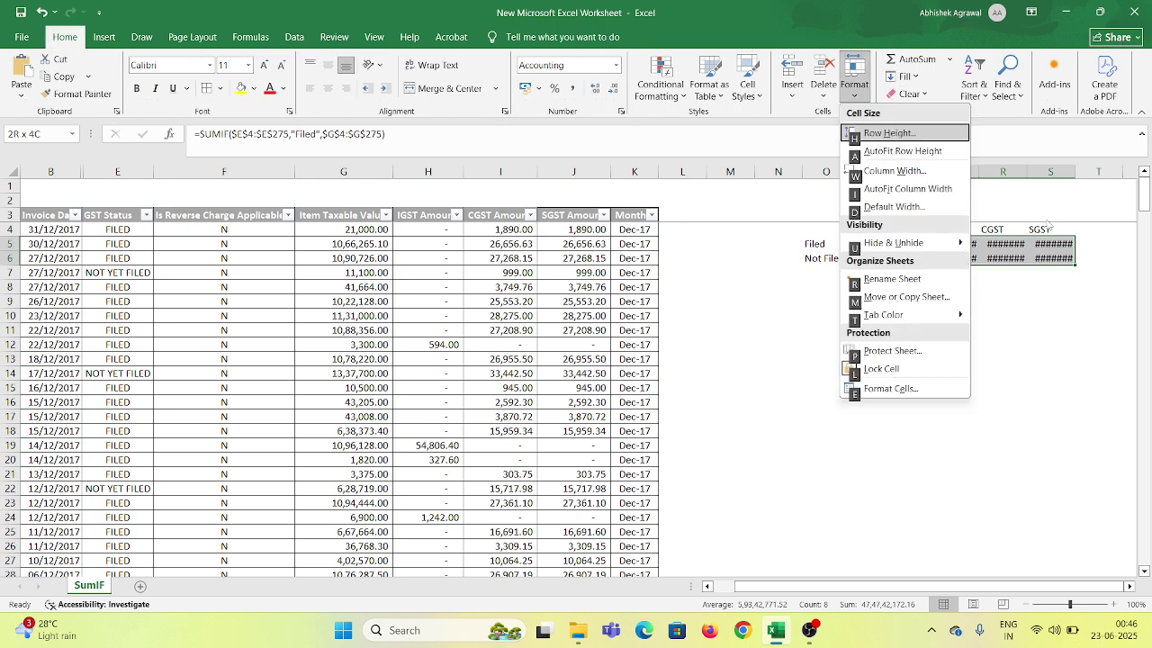
pyautogui.press('i')
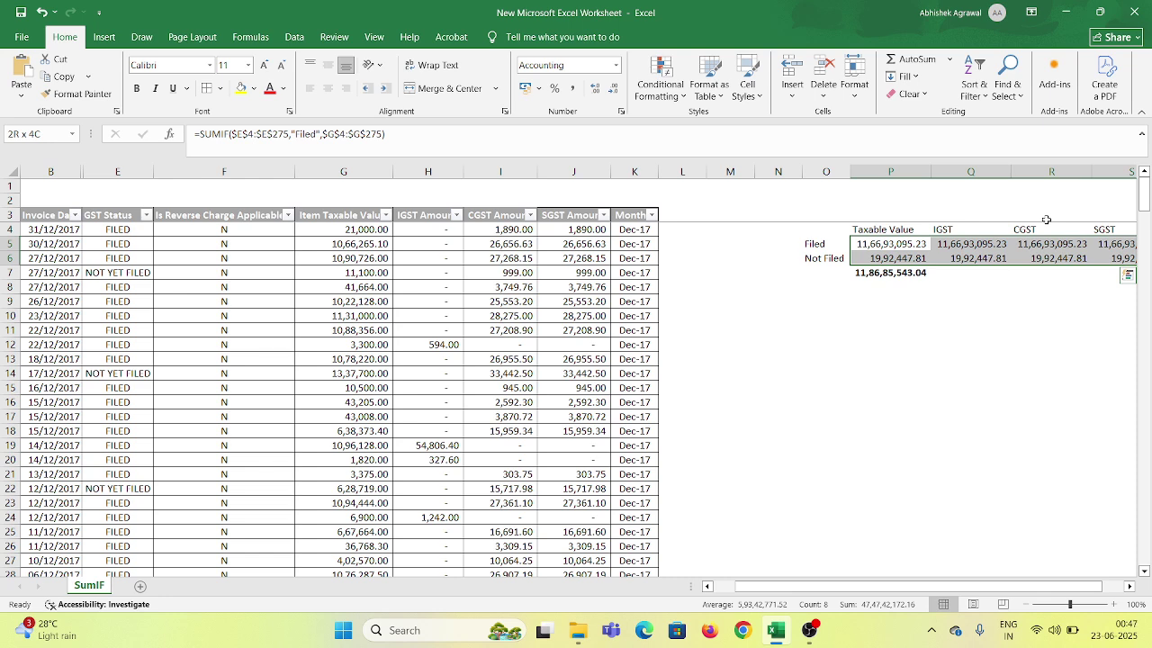
# Examine the copied SUMIF formulas in the Filed row of the summary
pyautogui.press('Right')
pyautogui.press('Right')
pyautogui.press('Right')
pyautogui.press('Right')
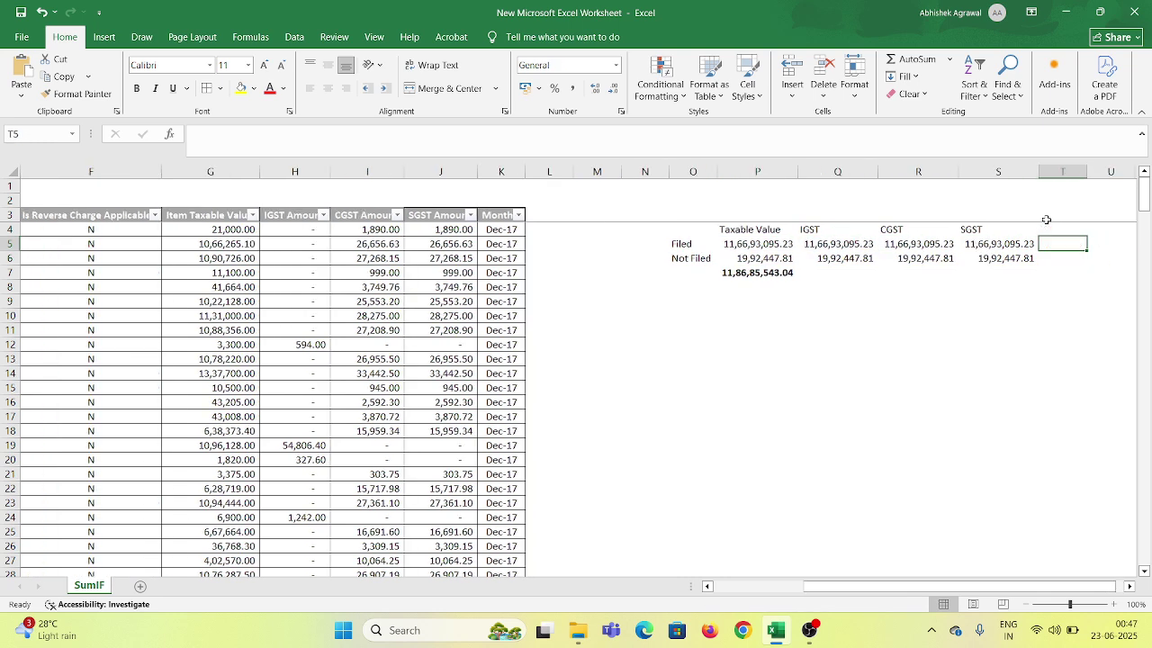
pyautogui.press('Left')
pyautogui.press('Left')
pyautogui.press('Left')
pyautogui.press('Left')
pyautogui.hotkey('shift', 'Right')
pyautogui.hotkey('shift', 'Right')
pyautogui.hotkey('shift', 'Right')
pyautogui.hotkey('shift', 'Right')
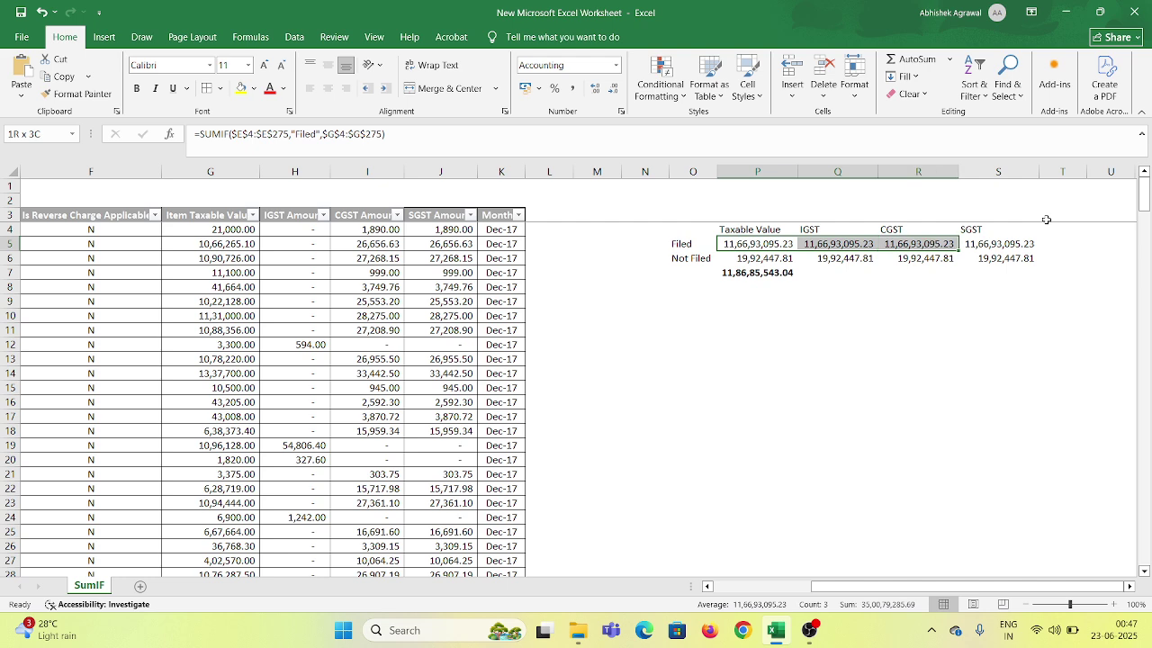
pyautogui.press('Right')
pyautogui.press('Right')
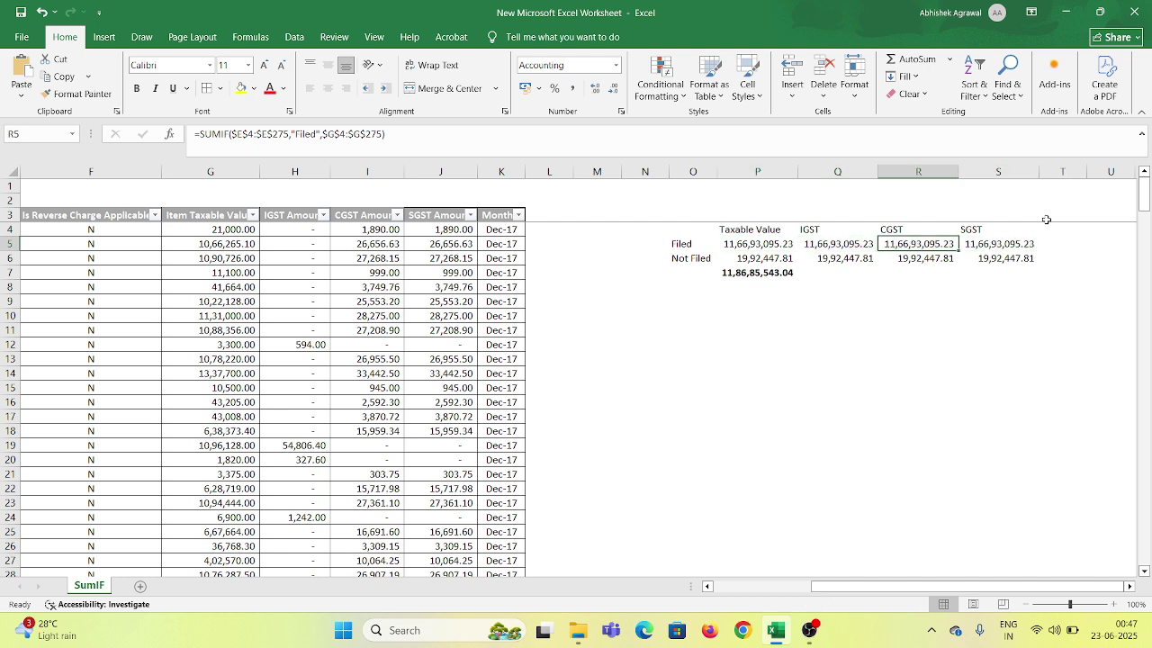
# Change the Filed row's SUMIF sum ranges to $H$4:$H$275 in Q5, $I$4:$I$275 in R5 and $J$4:$J$275 in S5
pyautogui.press('Left')
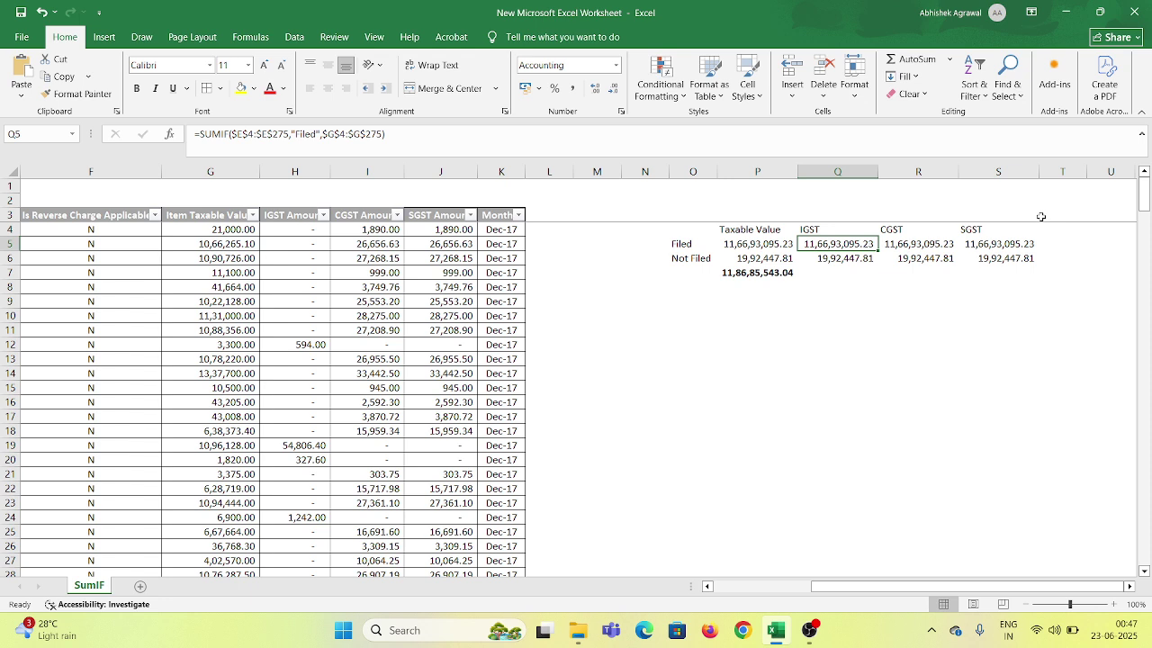
pyautogui.press('F2')
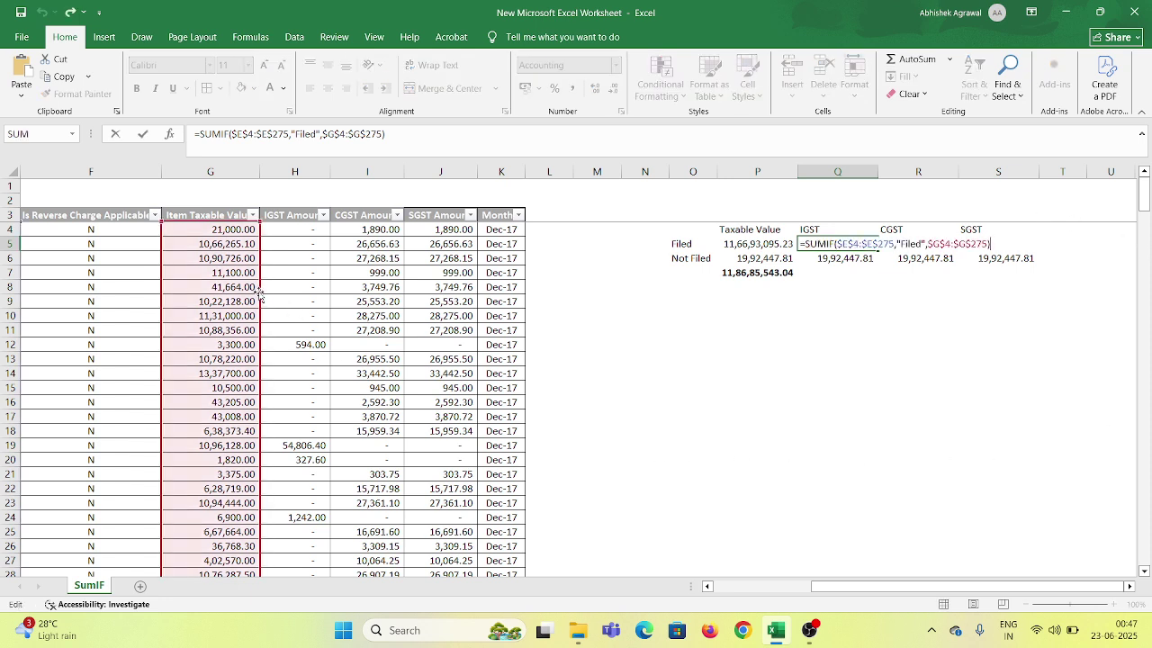
pyautogui.moveTo(259, 293); pyautogui.dragTo(299, 287)
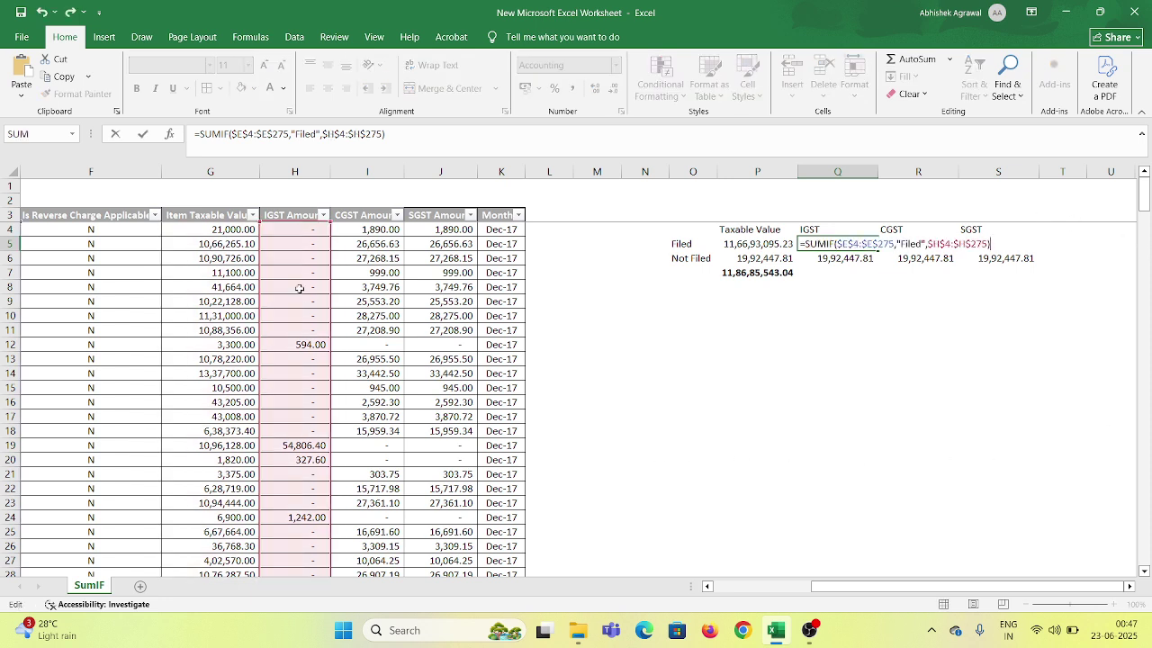
pyautogui.press('Tab')
pyautogui.press('F2')
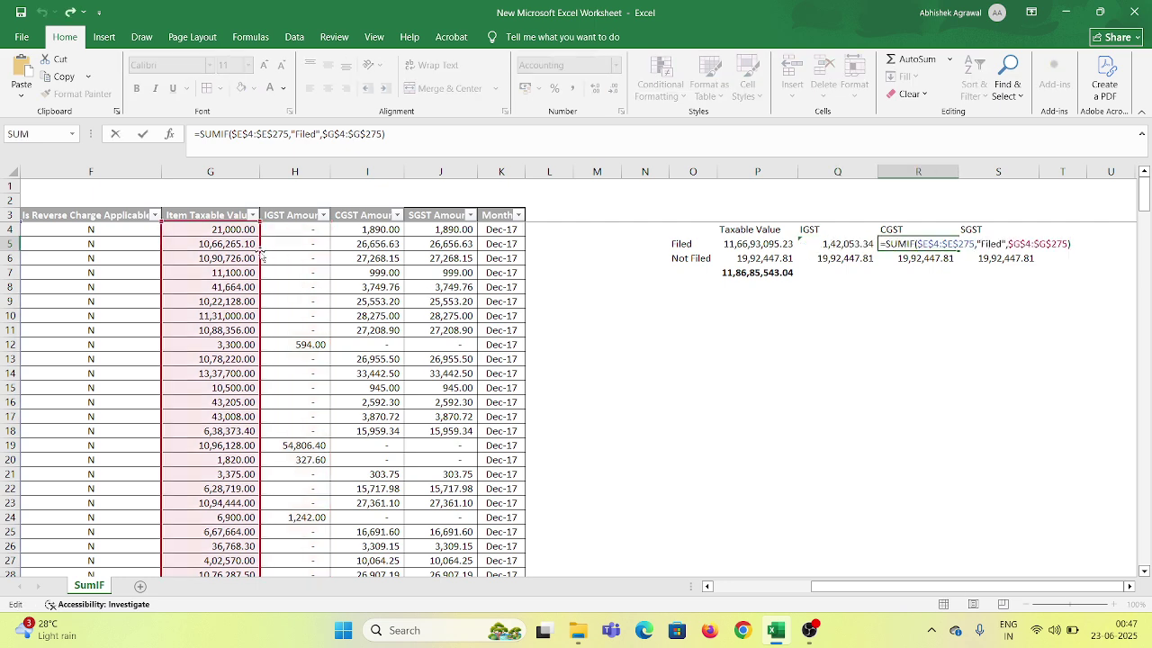
pyautogui.moveTo(259, 251); pyautogui.dragTo(365, 258)
pyautogui.press('Tab')
pyautogui.press('F2')
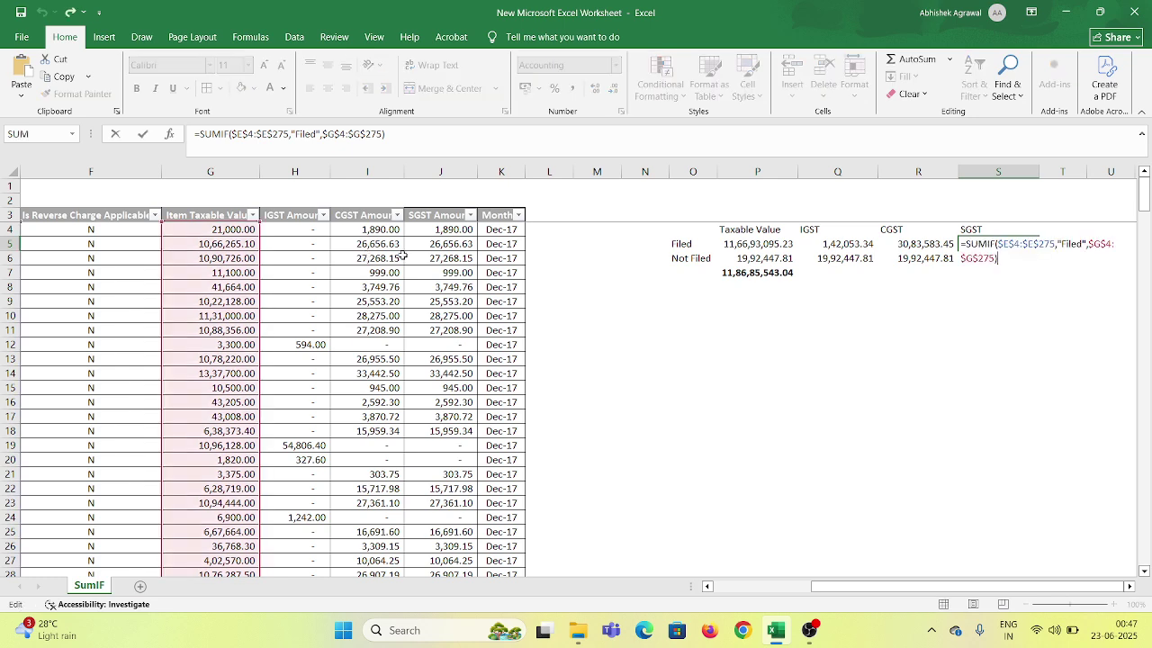
pyautogui.moveTo(259, 243); pyautogui.dragTo(429, 235)
pyautogui.press('Return')
# Change the Not Filed row's SUMIF sum ranges to $H$4:$H$275 in Q6, $I$4:$I$275 in R6 and $J$4:$J$275 in S6
pyautogui.press('F2')
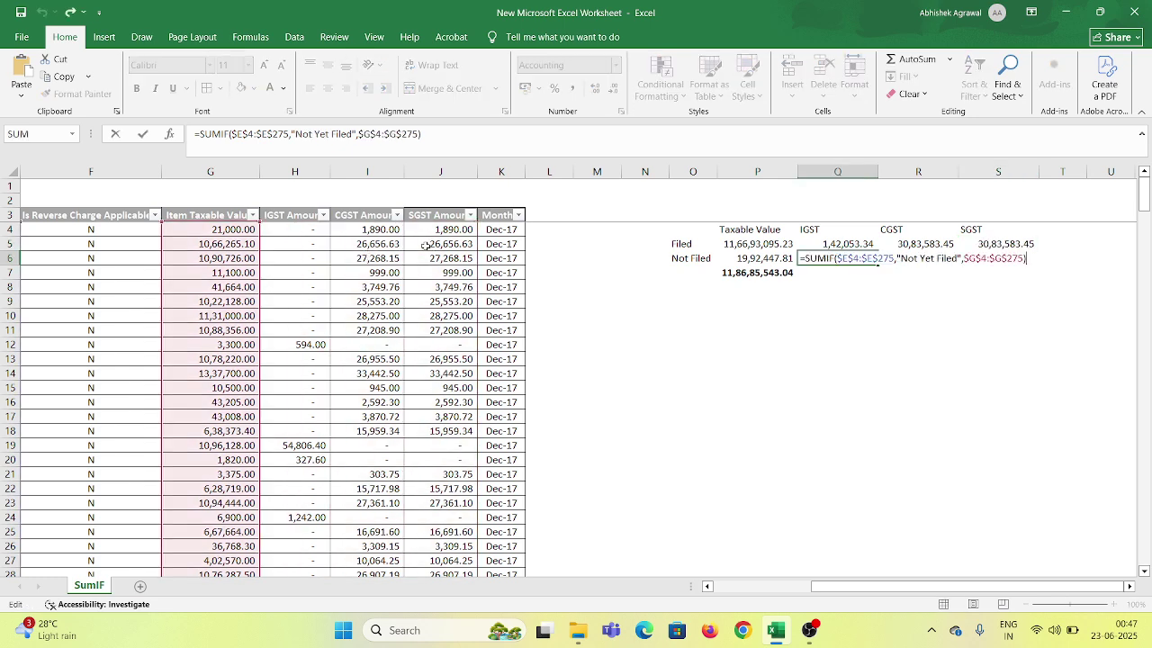
pyautogui.click(278, 250)
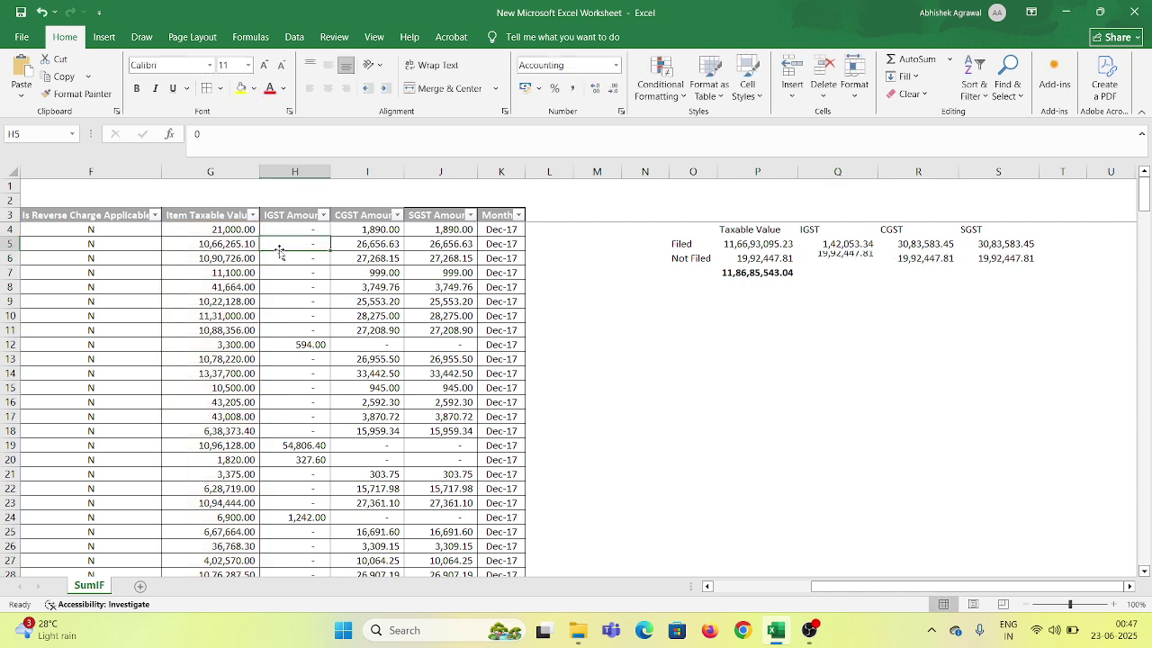
pyautogui.click(856, 256)
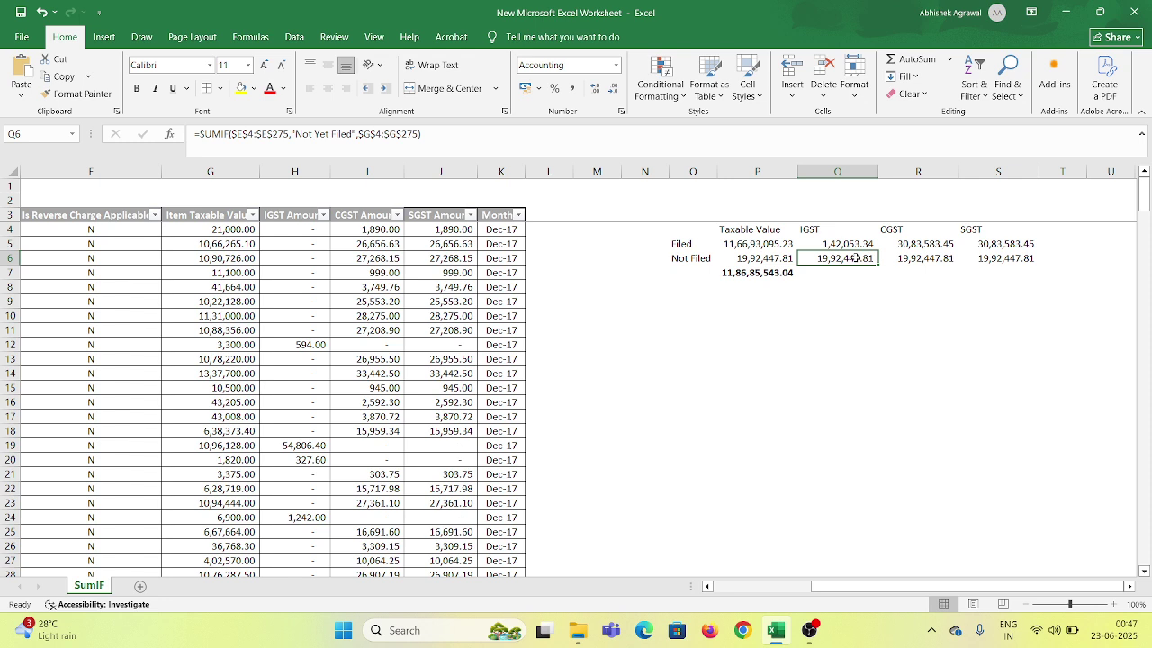
pyautogui.press('F2')
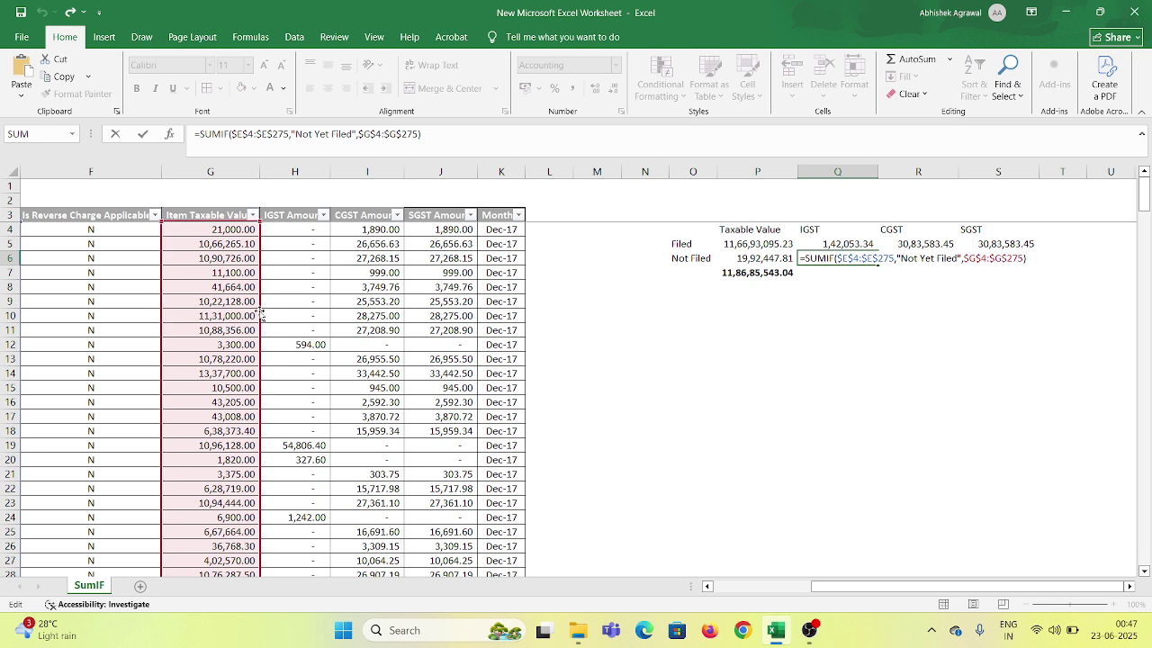
pyautogui.moveTo(262, 317); pyautogui.dragTo(298, 313)
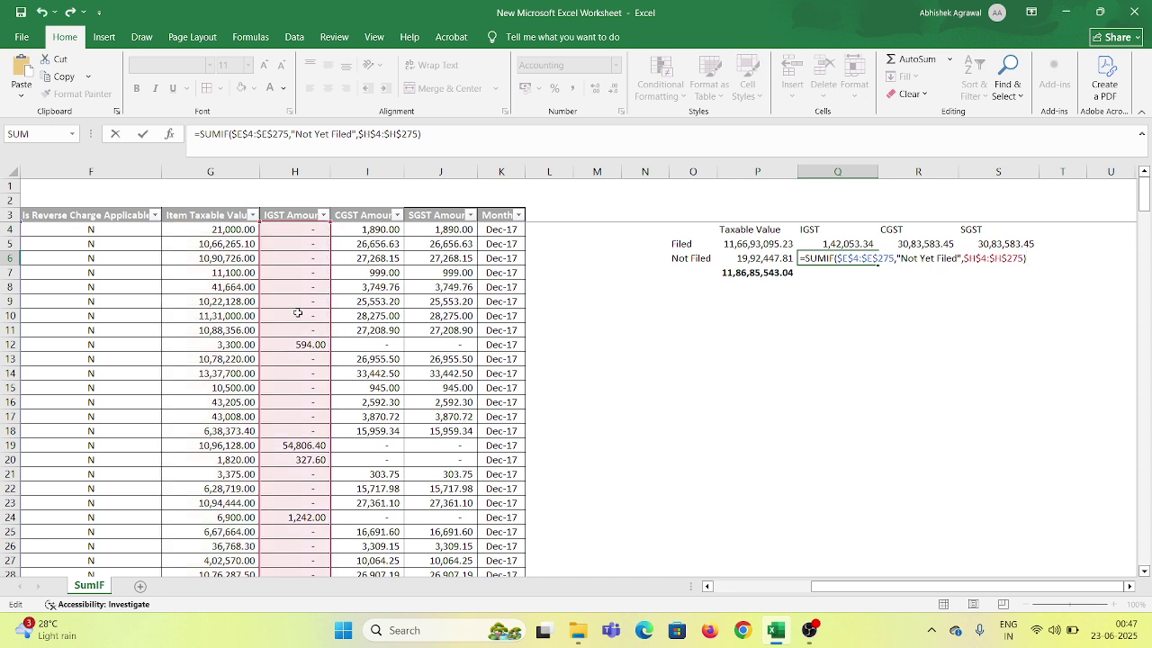
pyautogui.press('Tab')
pyautogui.press('F2')
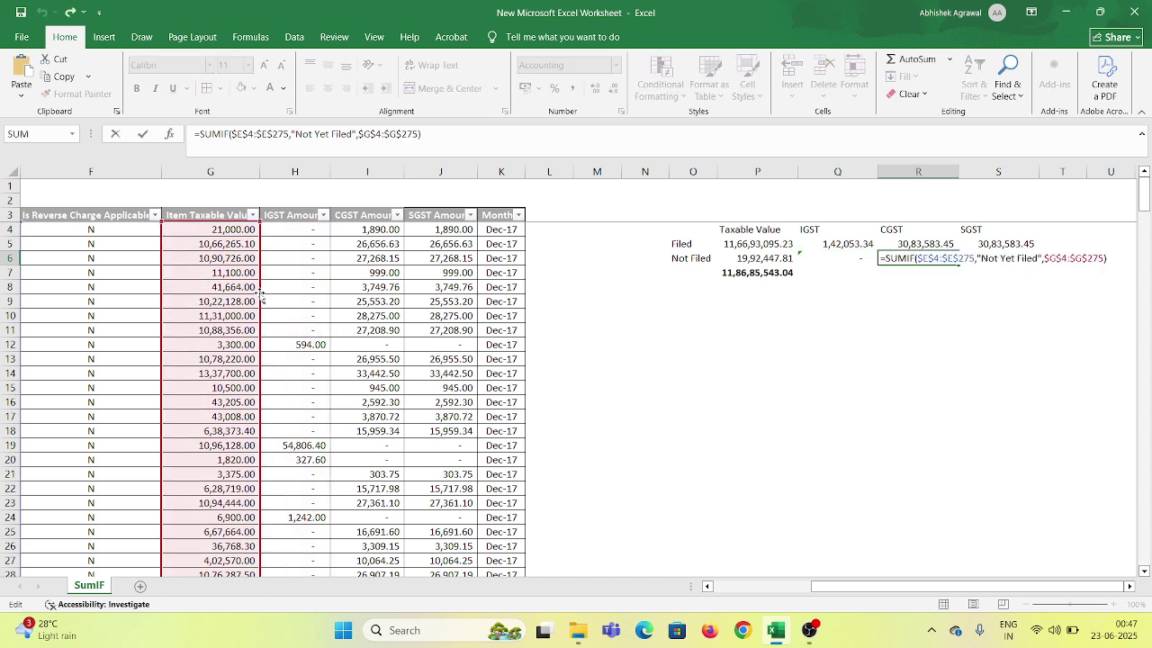
pyautogui.moveTo(261, 301); pyautogui.dragTo(364, 284)
pyautogui.press('Tab')
pyautogui.press('F2')
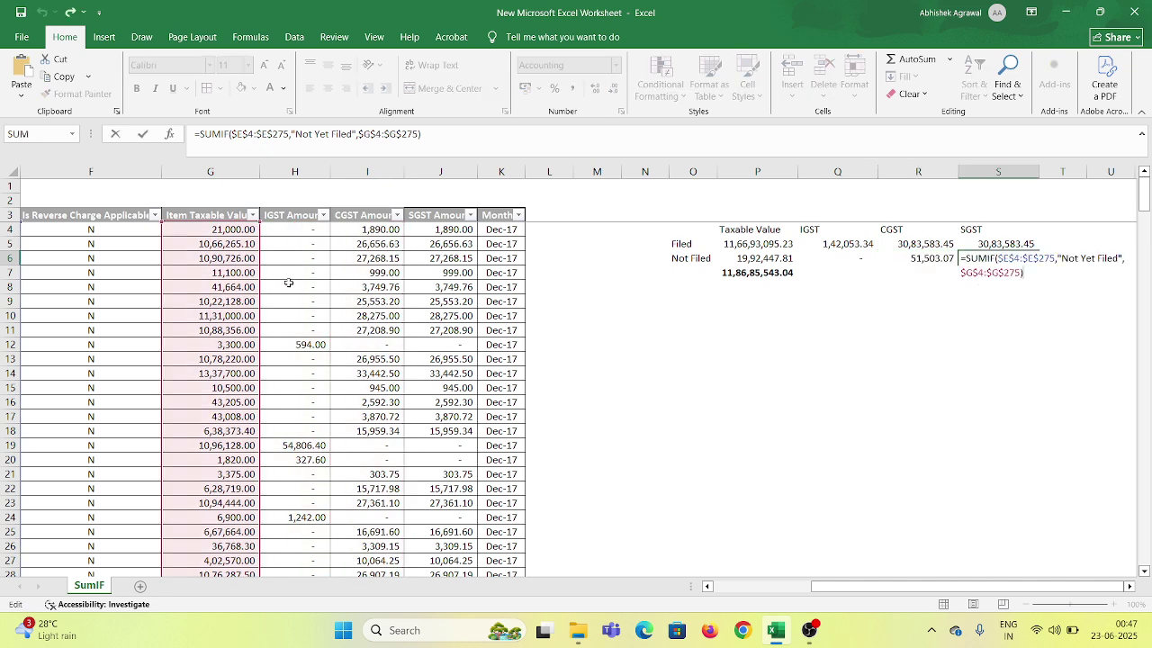
pyautogui.moveTo(263, 275); pyautogui.dragTo(438, 264)
pyautogui.press('Return')
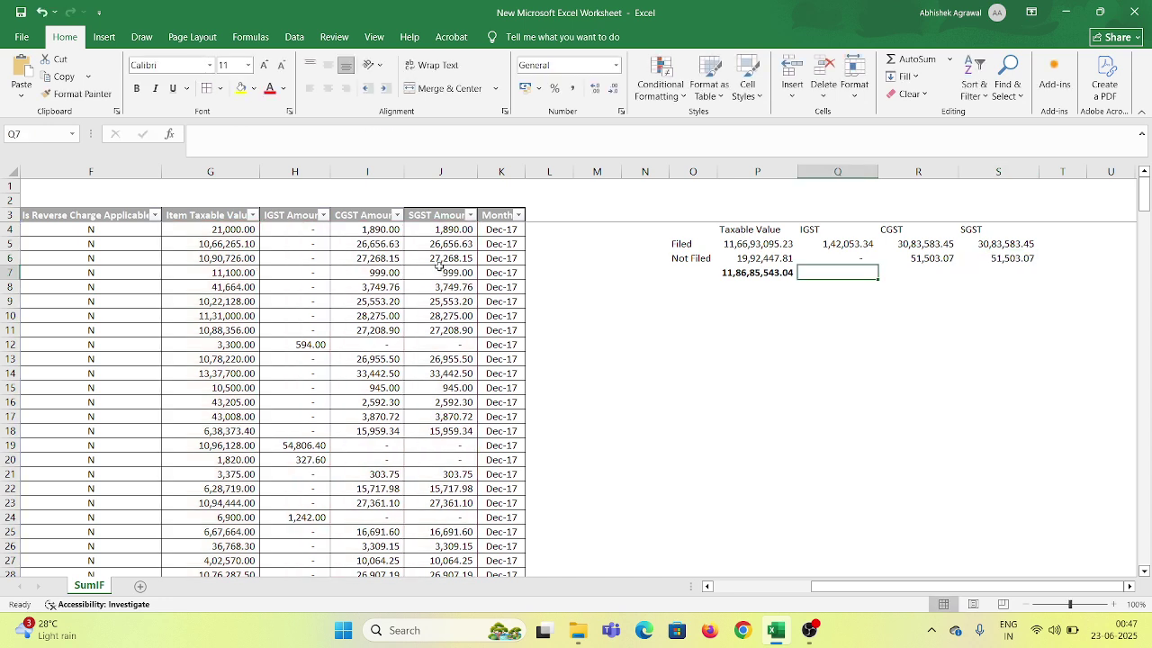
# Fill the SUM total formula from P7 across to Q7, R7 and S7
pyautogui.press('Left')
pyautogui.hotkey('shift', 'Right')
pyautogui.hotkey('shift', 'Right')
pyautogui.hotkey('shift', 'Right')
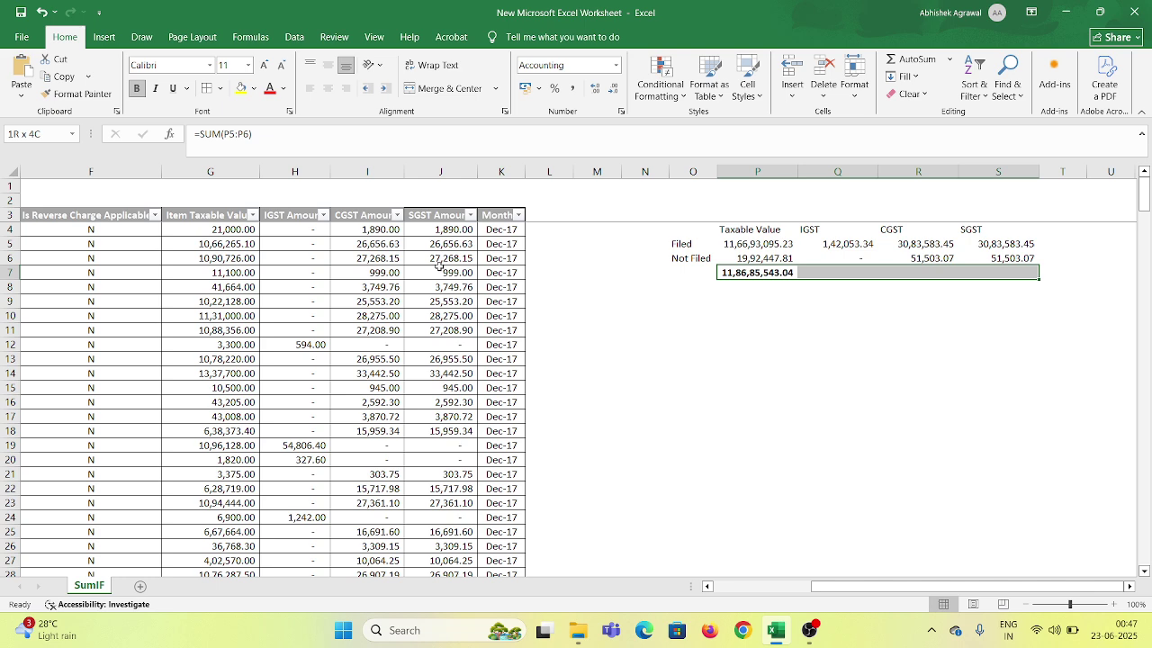
pyautogui.hotkey('ctrl', 'r')
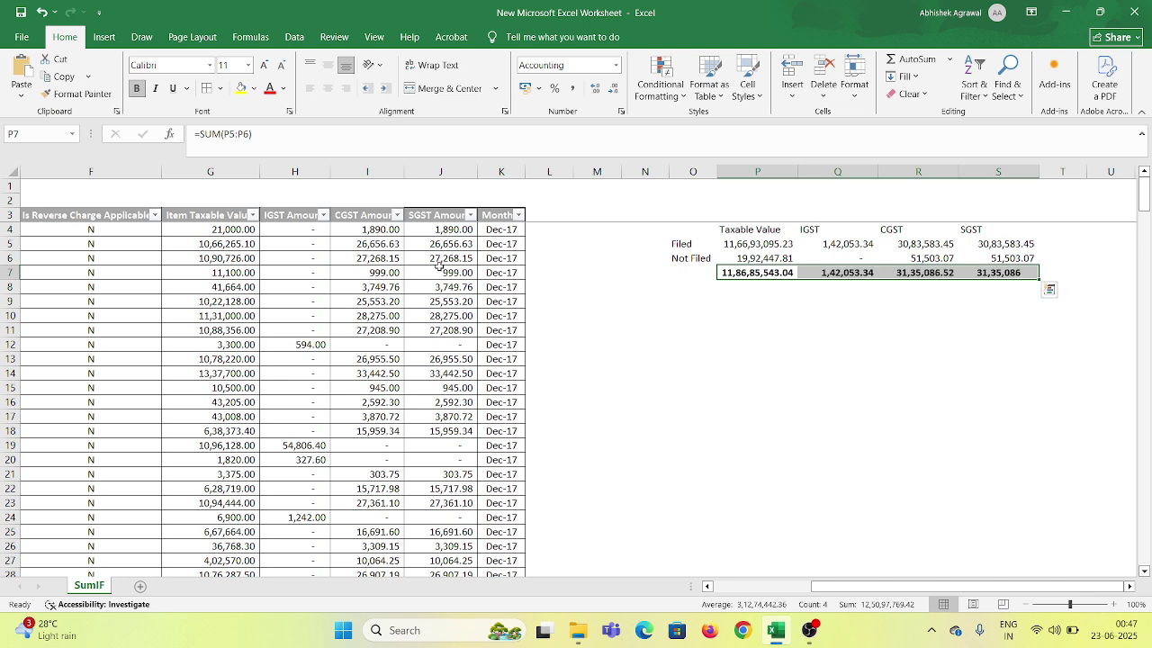
# Check the cell ranges used by the SUM formulas in Q7, R7 and S7
pyautogui.press('Right')
pyautogui.press('F2')
pyautogui.press('Escape')
pyautogui.press('Right')
pyautogui.press('F2')
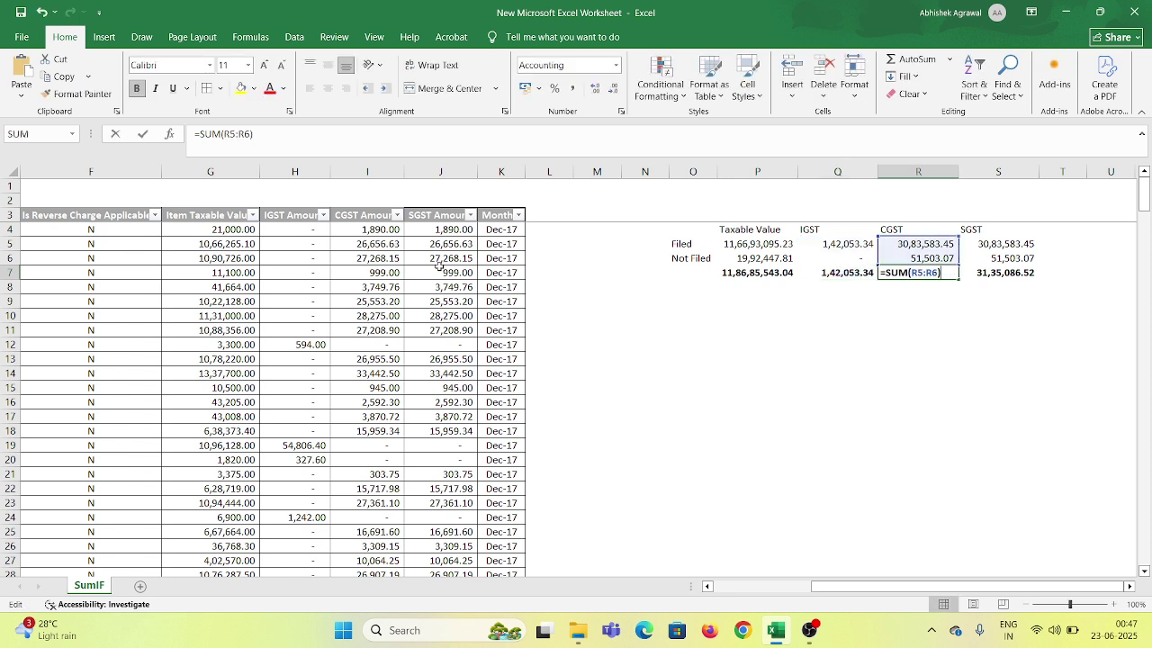
pyautogui.press('Escape')
pyautogui.press('Right')
pyautogui.press('F2')
pyautogui.press('Escape')
# Review the SUMIF formulas in the summary's Filed and Not Filed rows and select the Taxable Value results in P5:P6
pyautogui.press('Up')
pyautogui.press('Left')
pyautogui.press('Left')
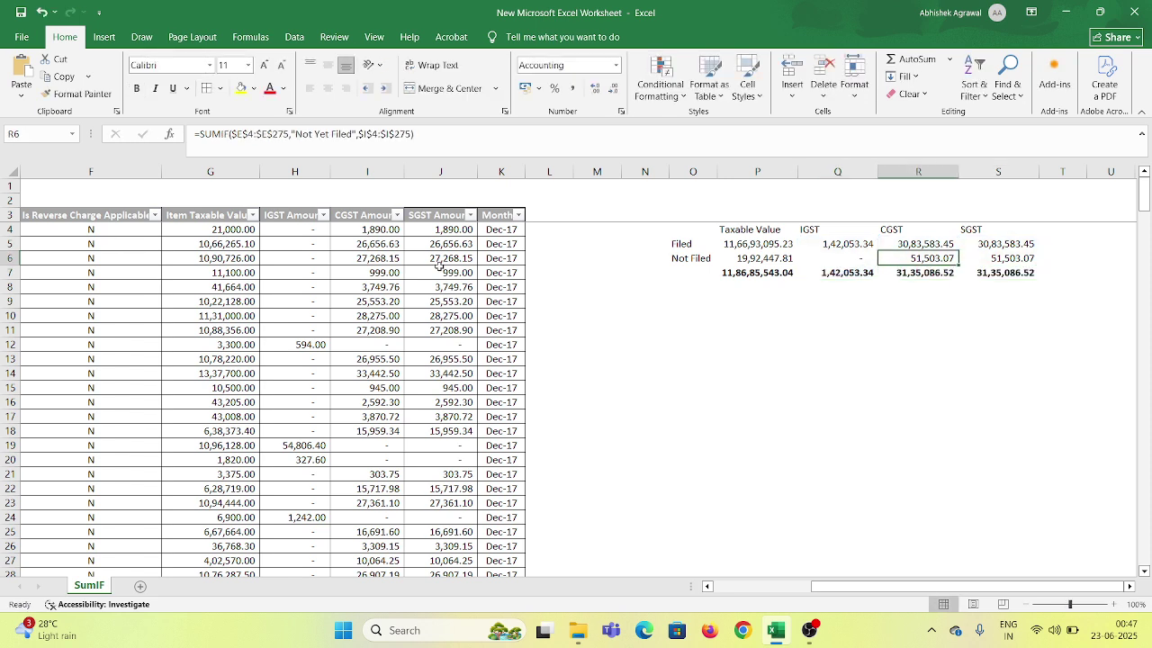
pyautogui.press('Up')
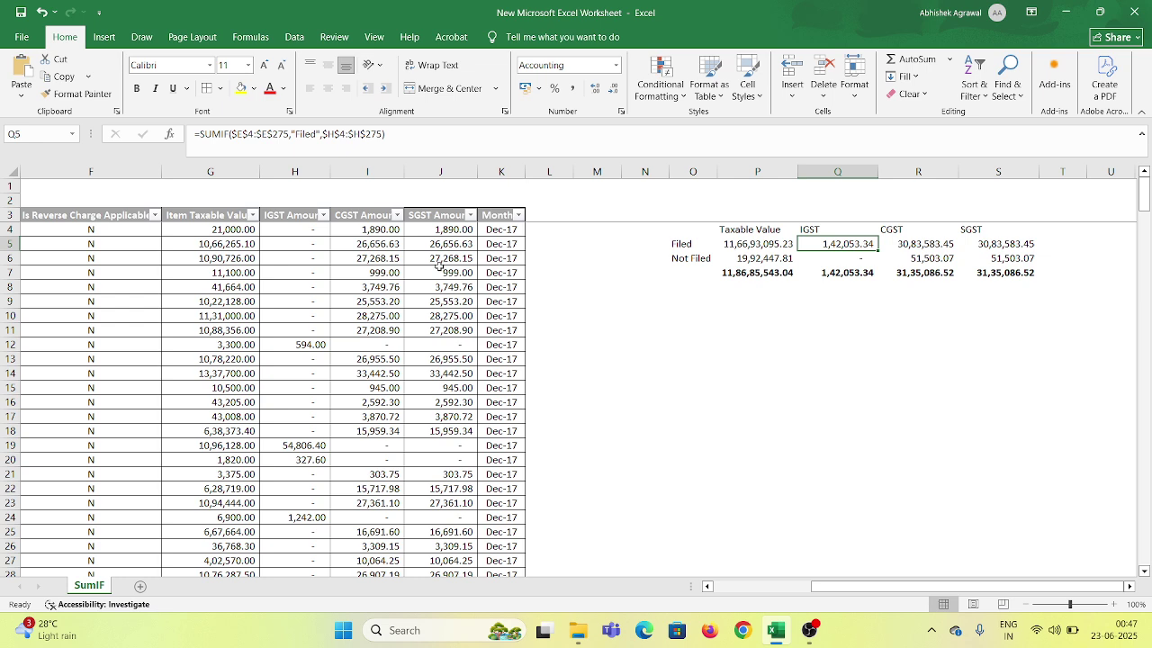
pyautogui.press('Left')
pyautogui.press('Left')
pyautogui.press('Right')
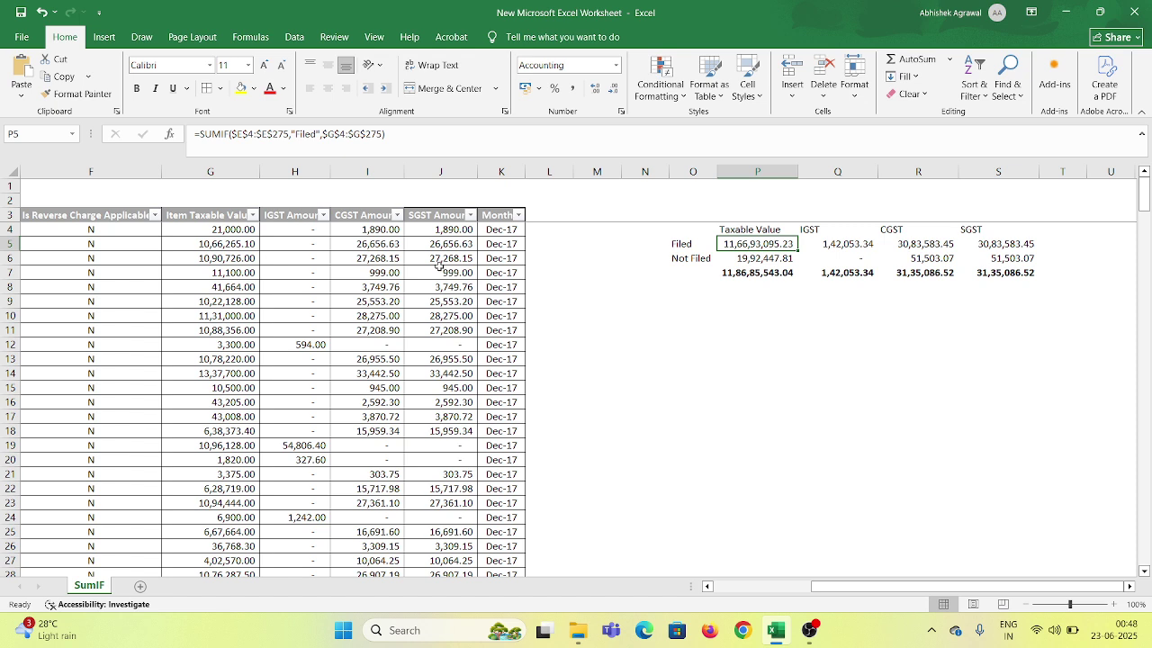
pyautogui.hotkey('shift', 'Down')
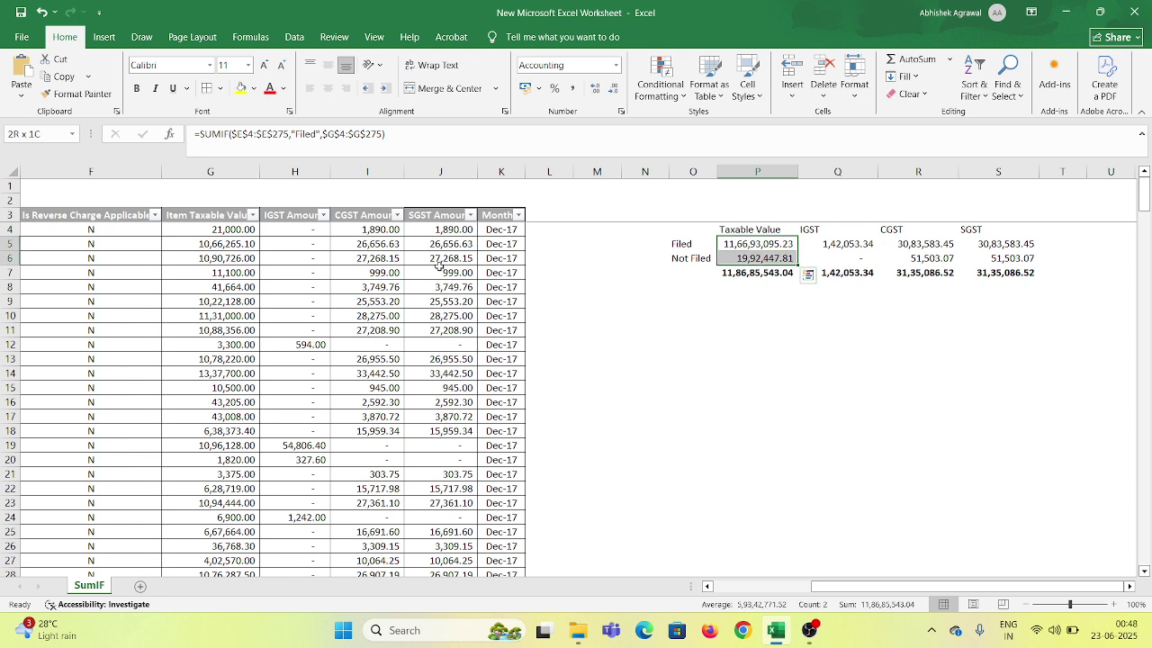